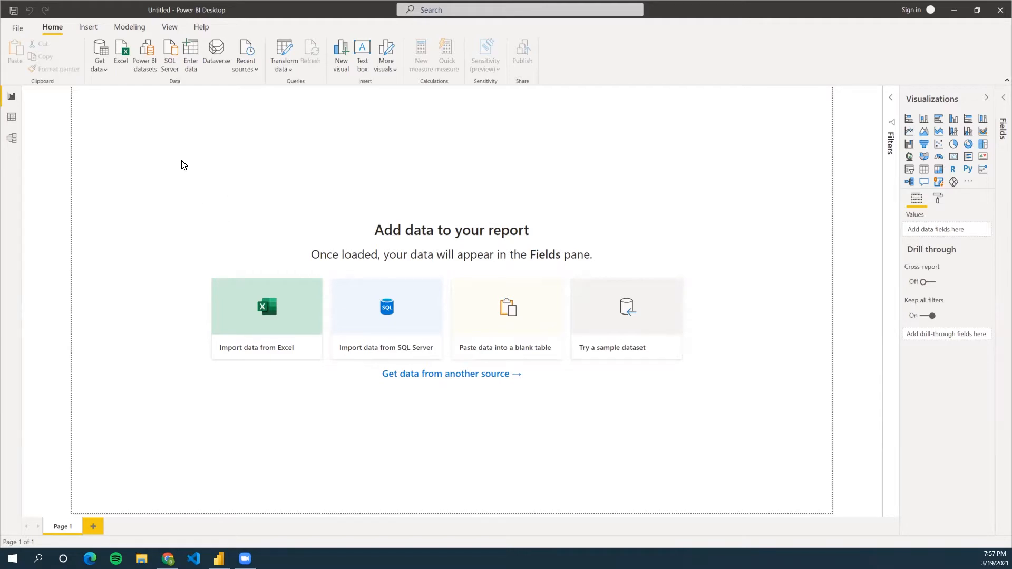
Step: Connect to the Excel workbook ADVENTURE TRADING FINAL in the Downloads folder as a data source
left_click(103, 73)
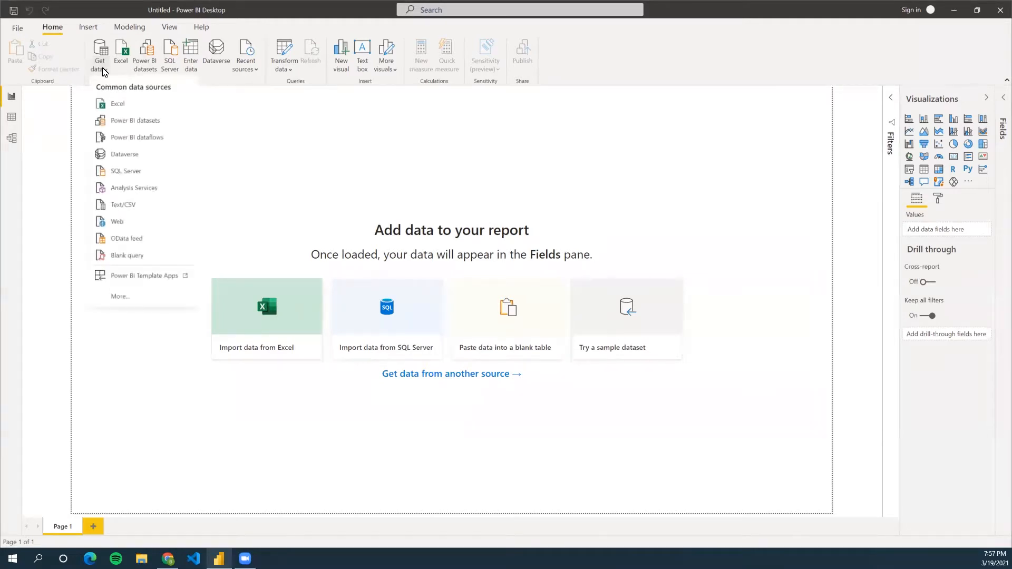
left_click(111, 107)
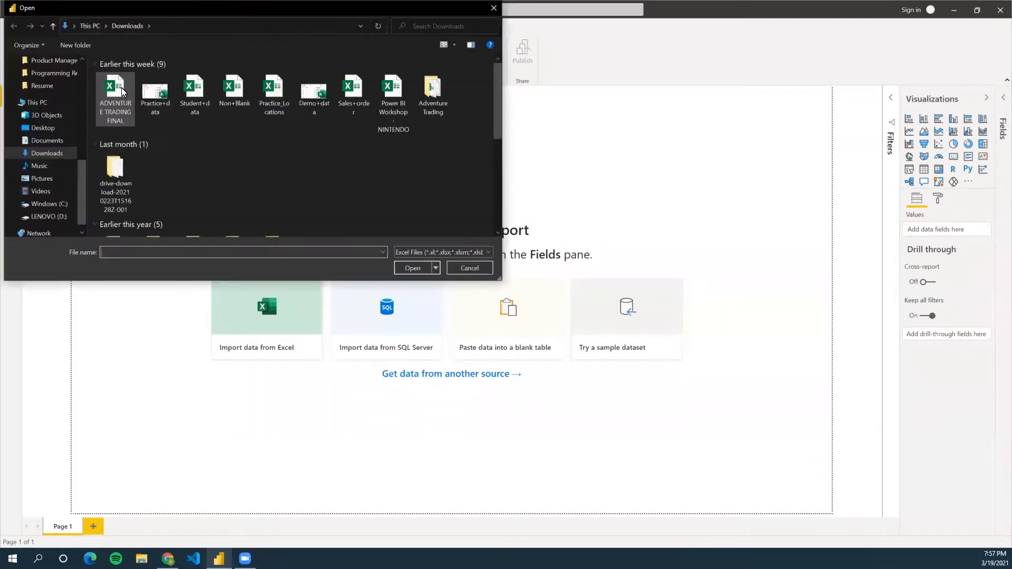
double_click(120, 87)
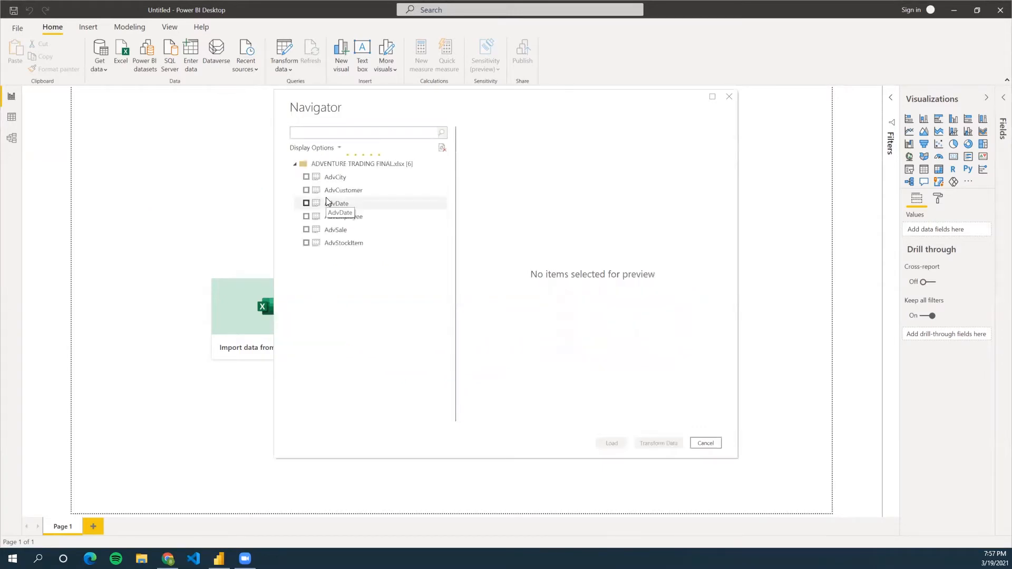
Step: Load the AdvCity, AdvCustomer, AdvDate, AdvEmployee, AdvSale and AdvStockItem tables from the workbook
left_click(307, 177)
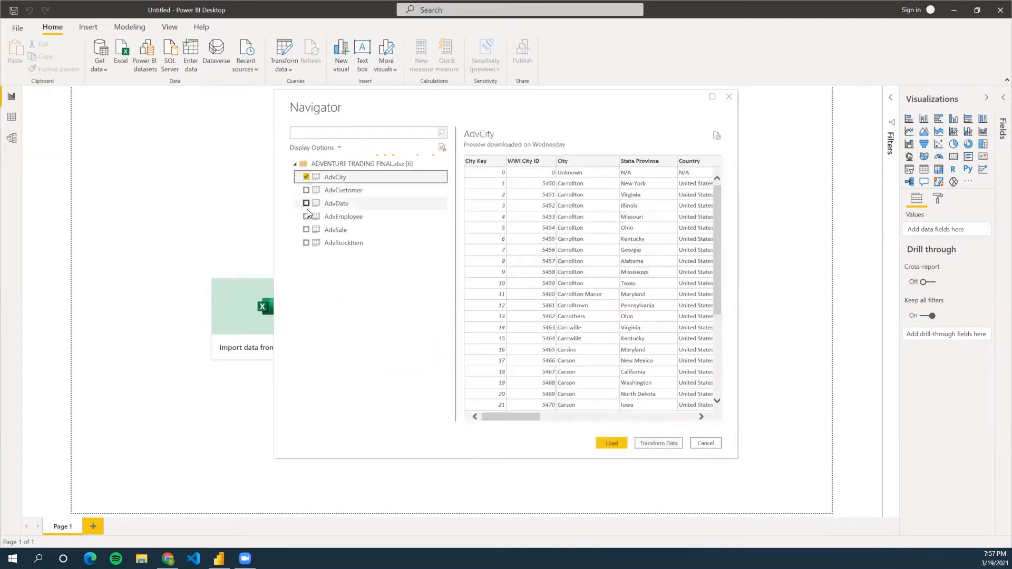
left_click(306, 204)
left_click(306, 190)
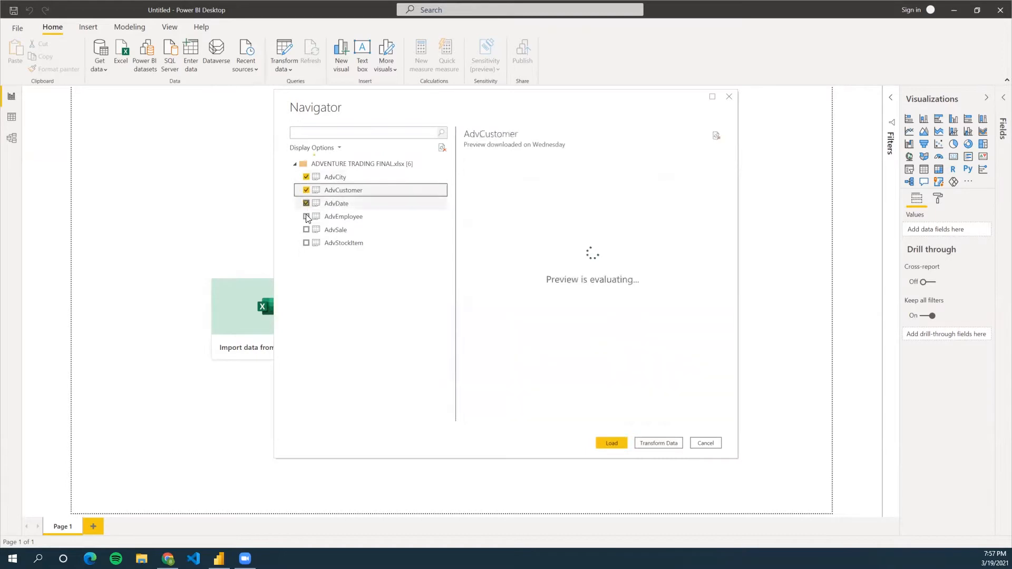
left_click(306, 216)
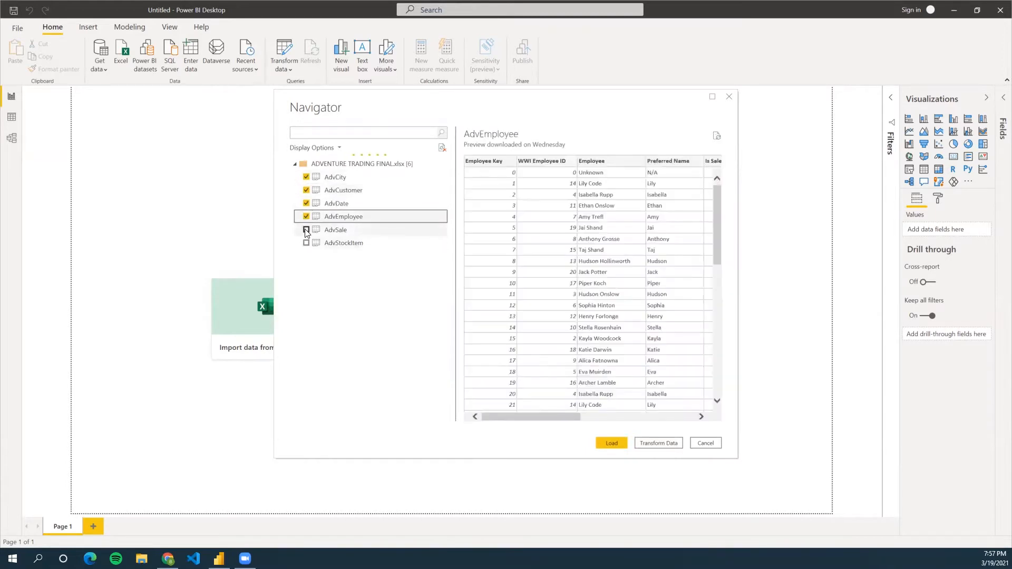
left_click(307, 229)
left_click(306, 243)
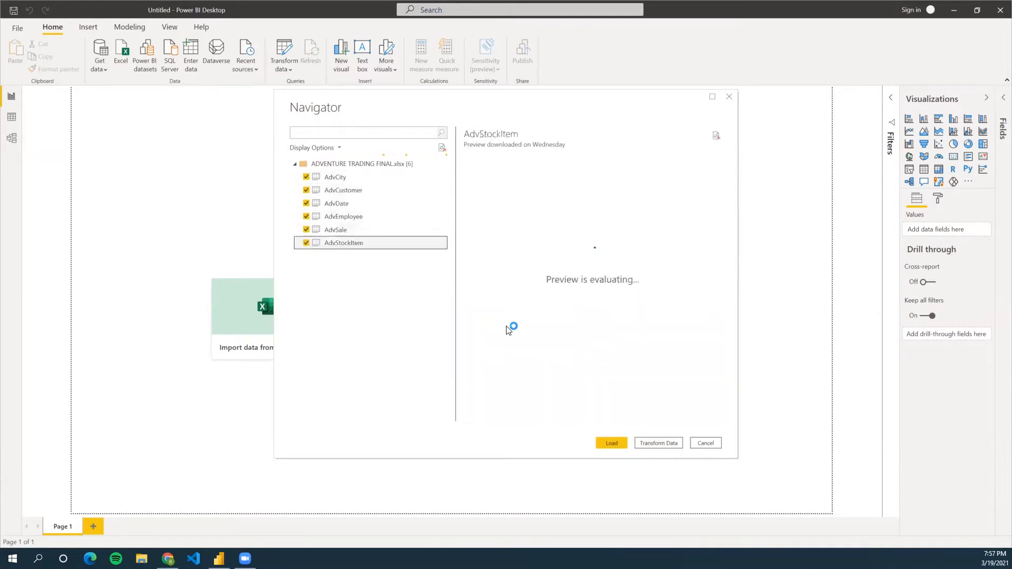
left_click(609, 442)
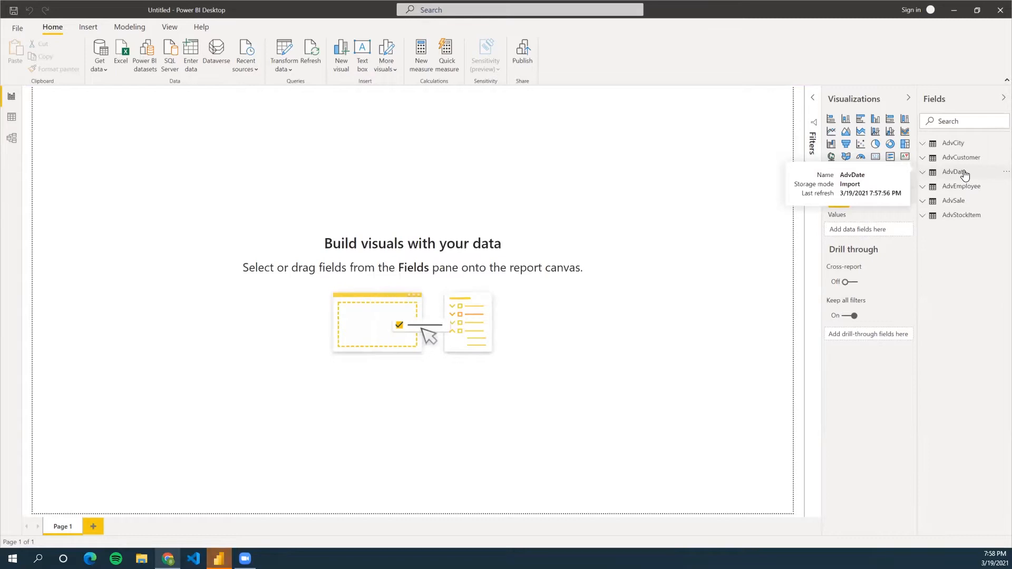
Step: Create a column chart on the report page from AdvSale's Total Including Tax field
left_click(926, 206)
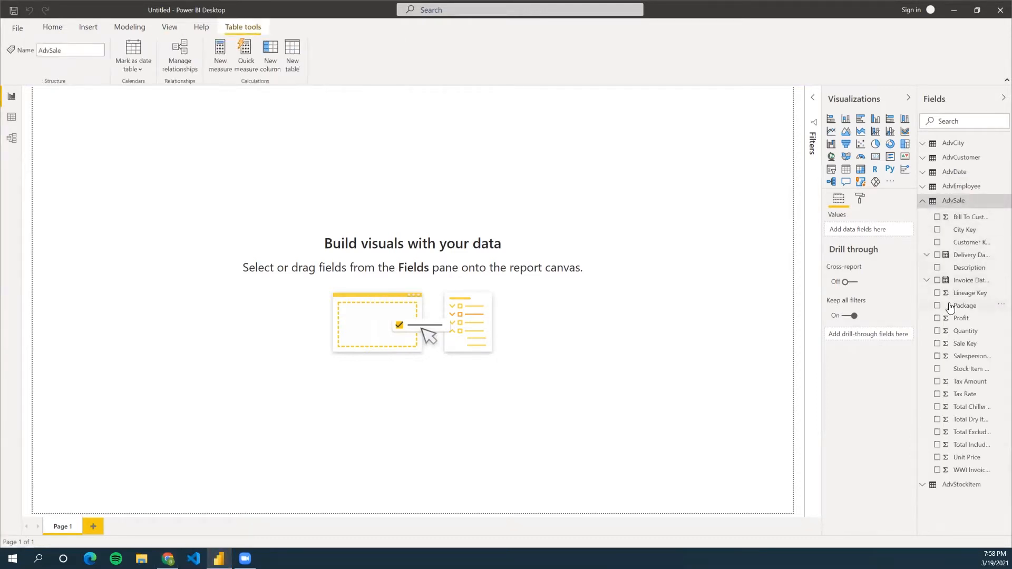
left_click(938, 445)
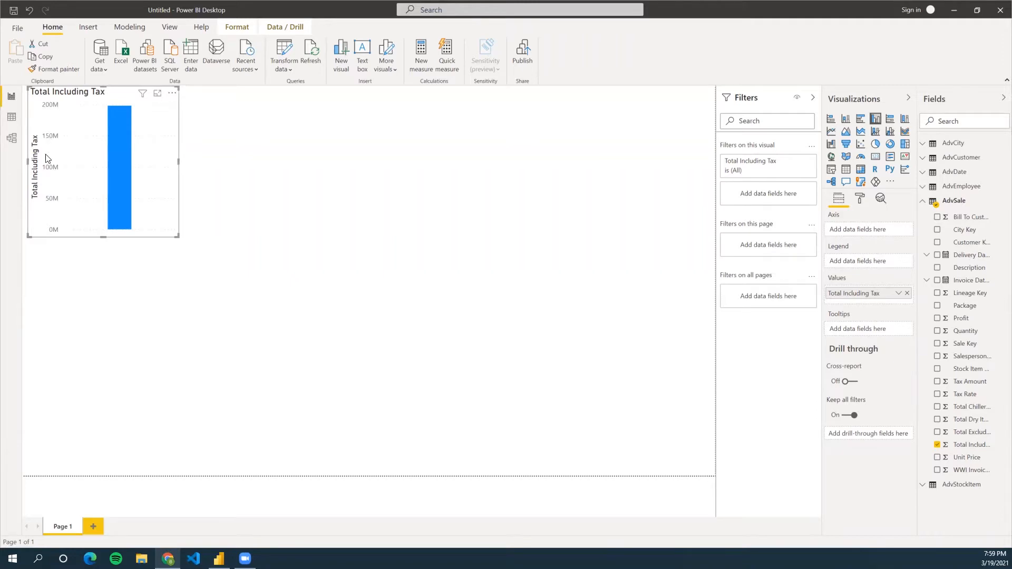
Step: Examine the AdvSale and AdvEmployee table data for key columns that could link sales to employees
left_click(12, 117)
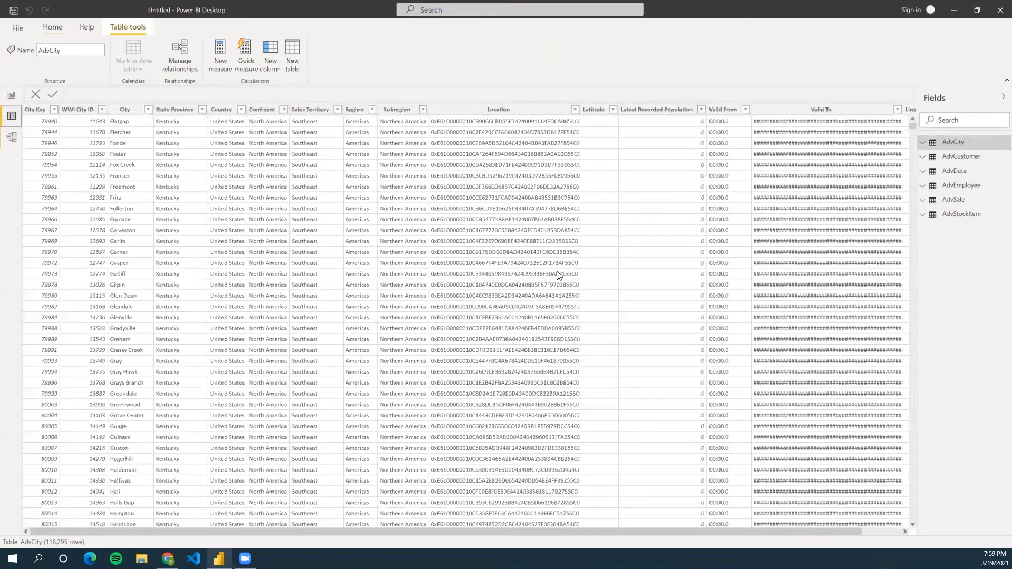
left_click(954, 200)
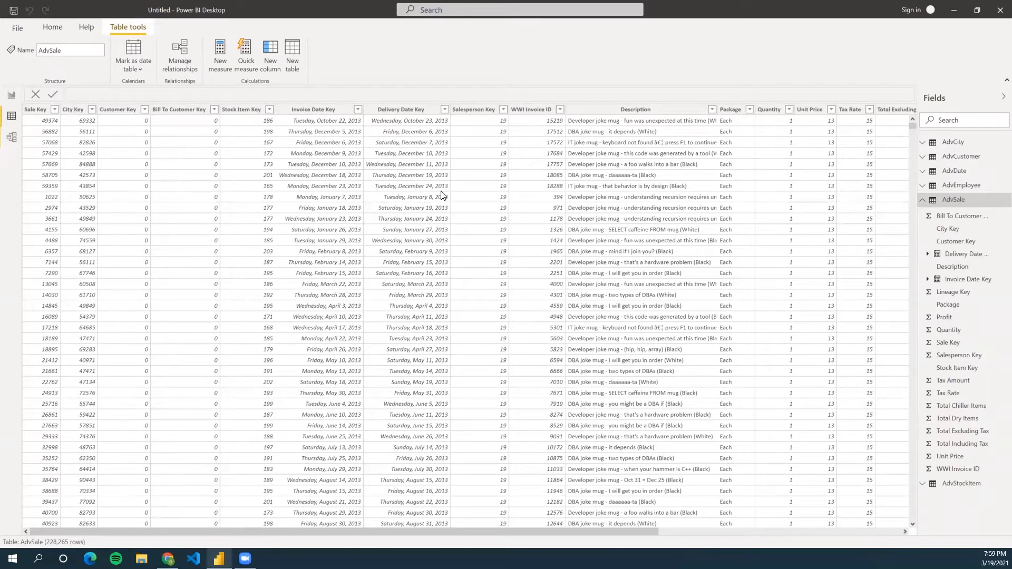
scroll(438, 193, "right", 5)
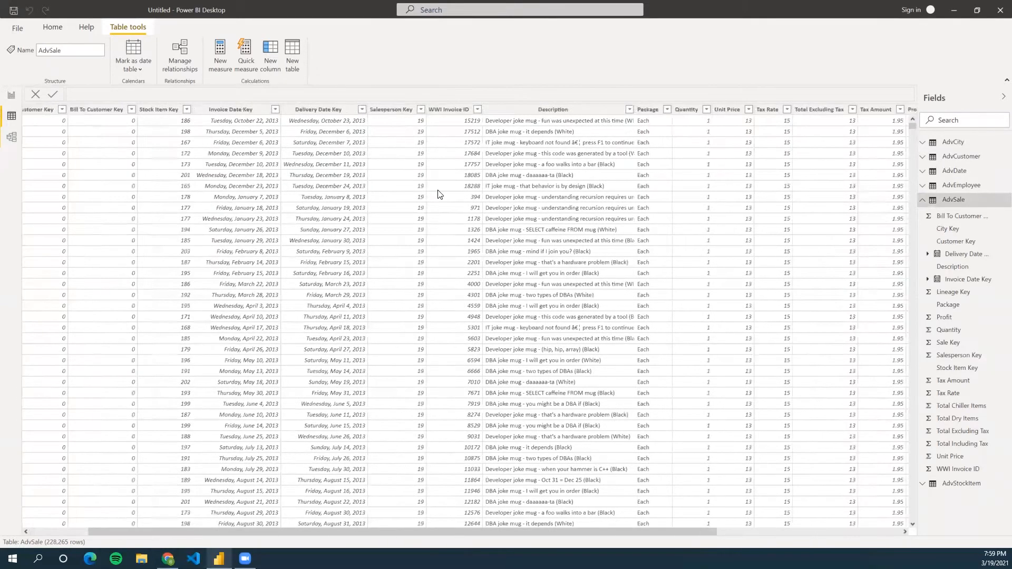
scroll(317, 158, "right", 2)
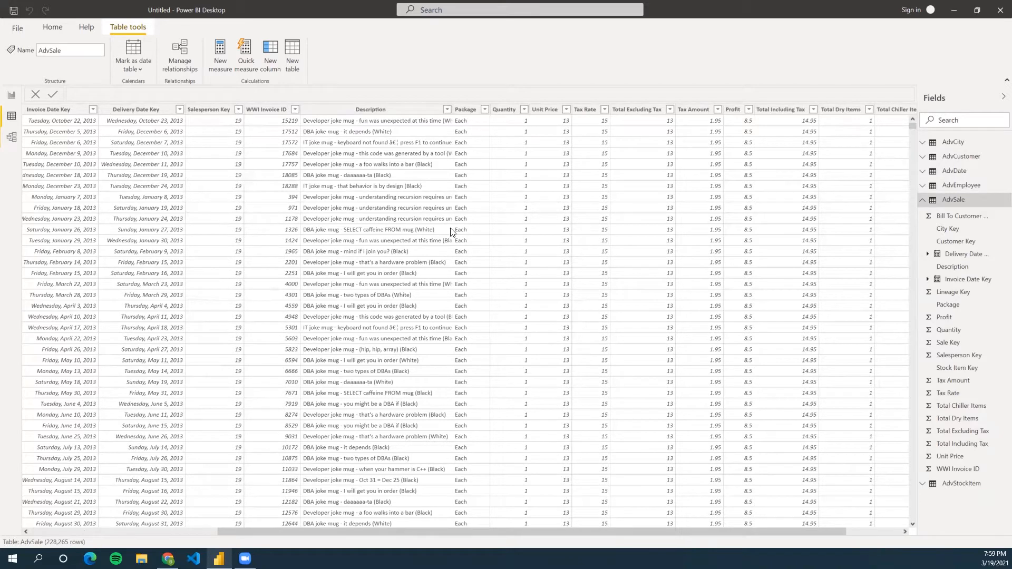
left_click(968, 190)
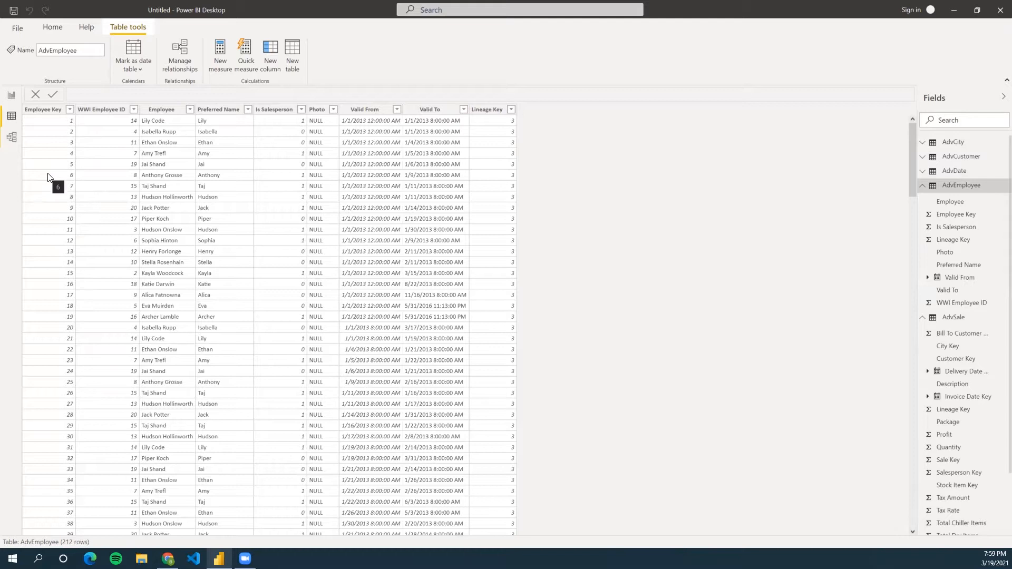
Step: Move the AdvEmployee table above AdvSale in the model diagram and relate AdvSale's Salesperson Key to AdvEmployee's Employee Key
left_click(12, 141)
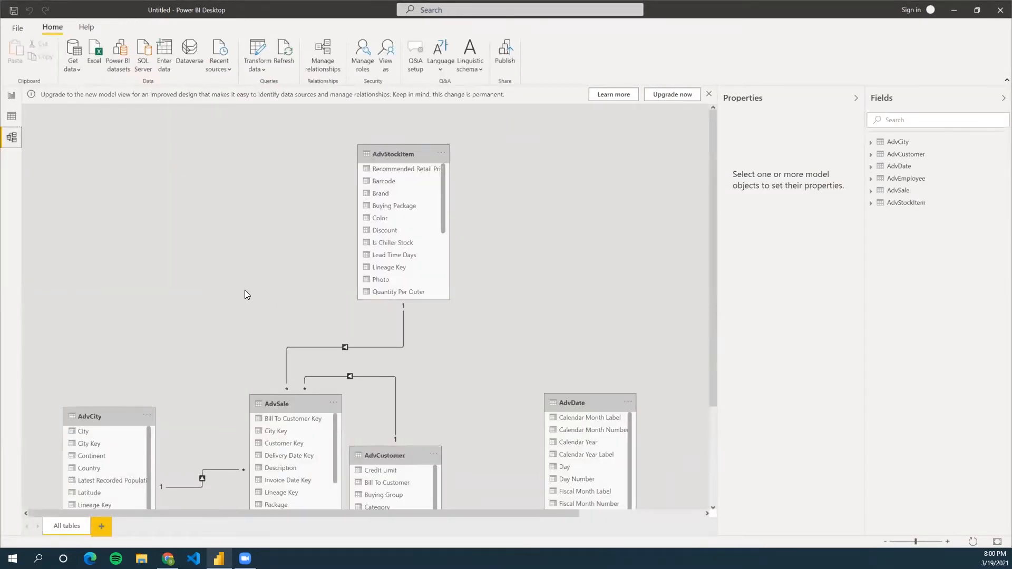
left_click_drag(245, 290, 187, 167)
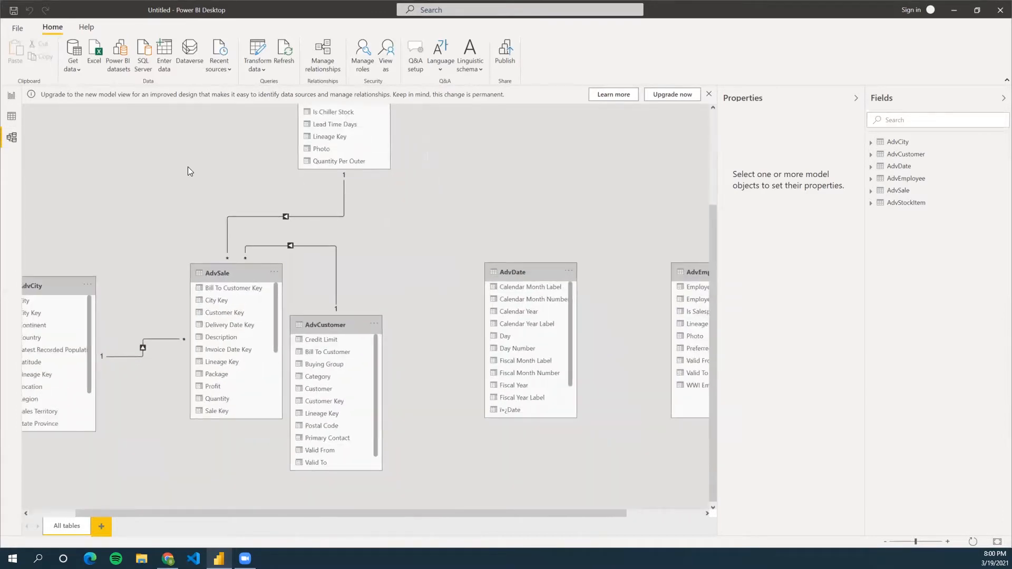
left_click(855, 98)
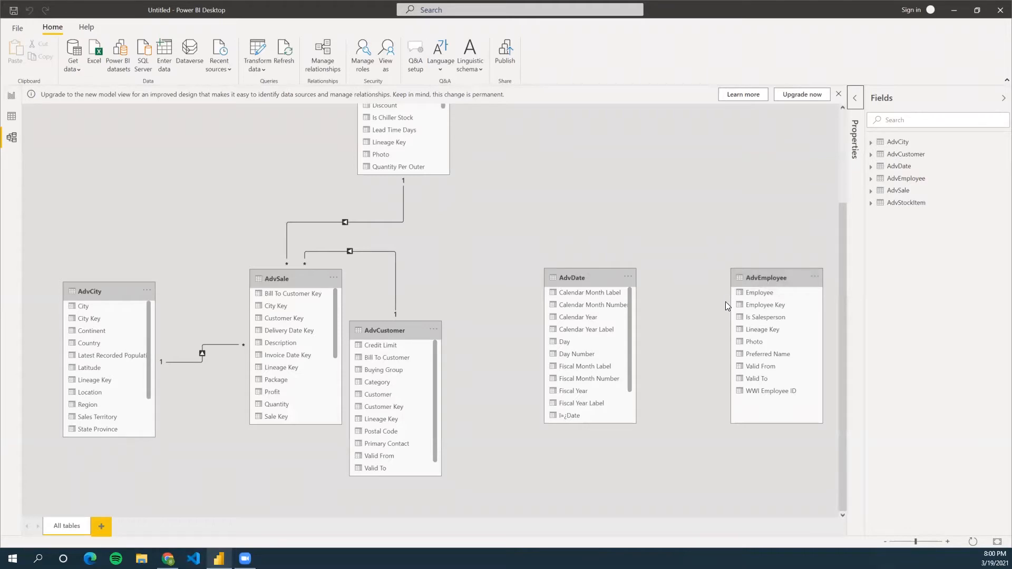
left_click_drag(759, 281, 178, 125)
scroll(265, 365, "down", 1)
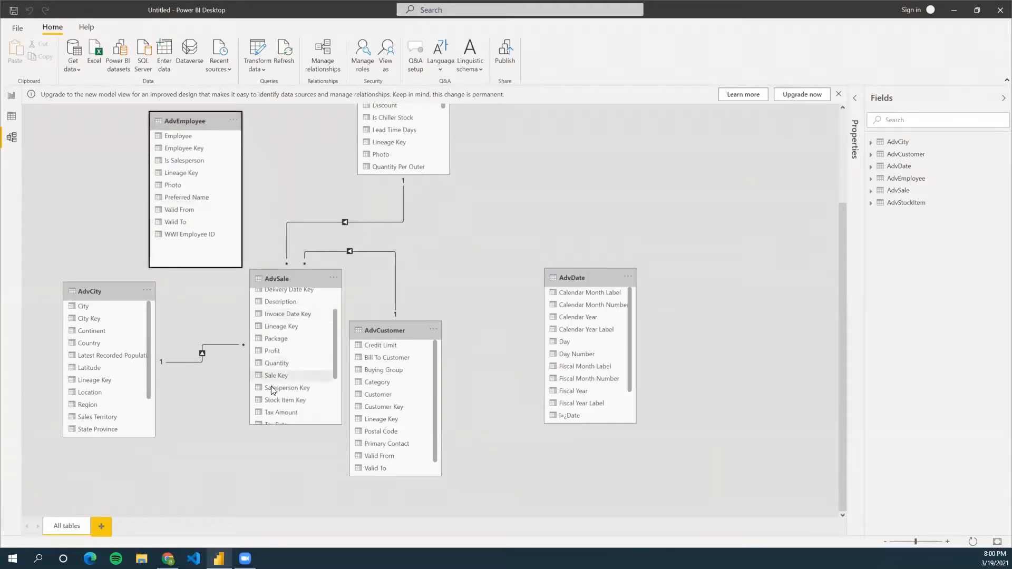
left_click_drag(274, 390, 197, 150)
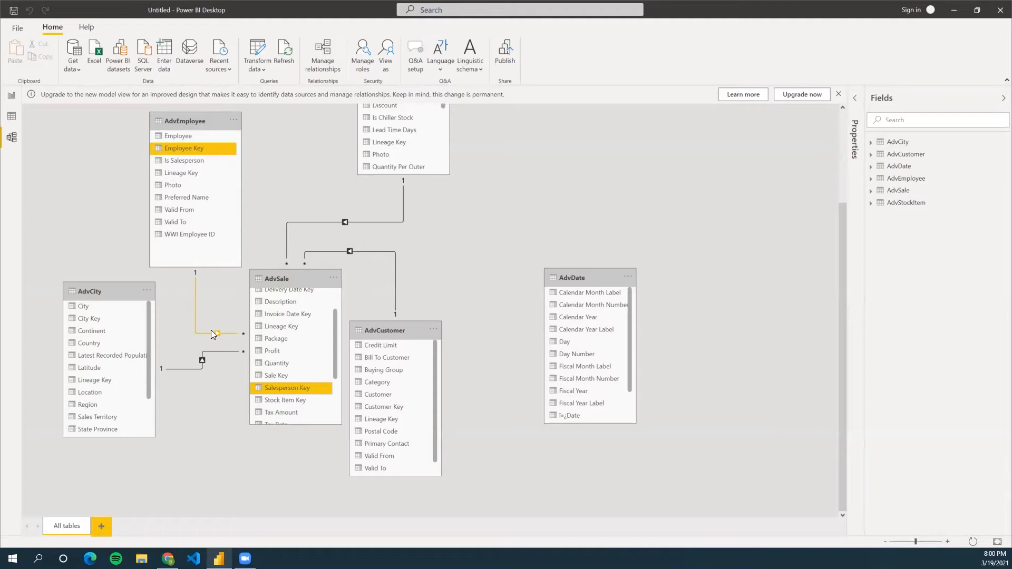
Step: Break down the report's Total Including Tax chart by AdvEmployee's Employee field and enlarge it so all columns fit
left_click(11, 97)
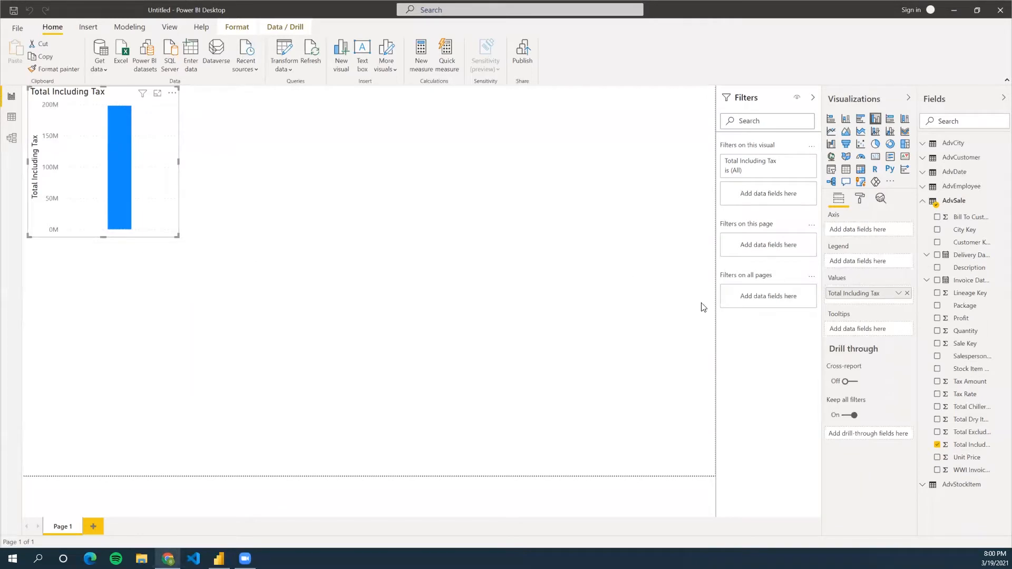
left_click(936, 186)
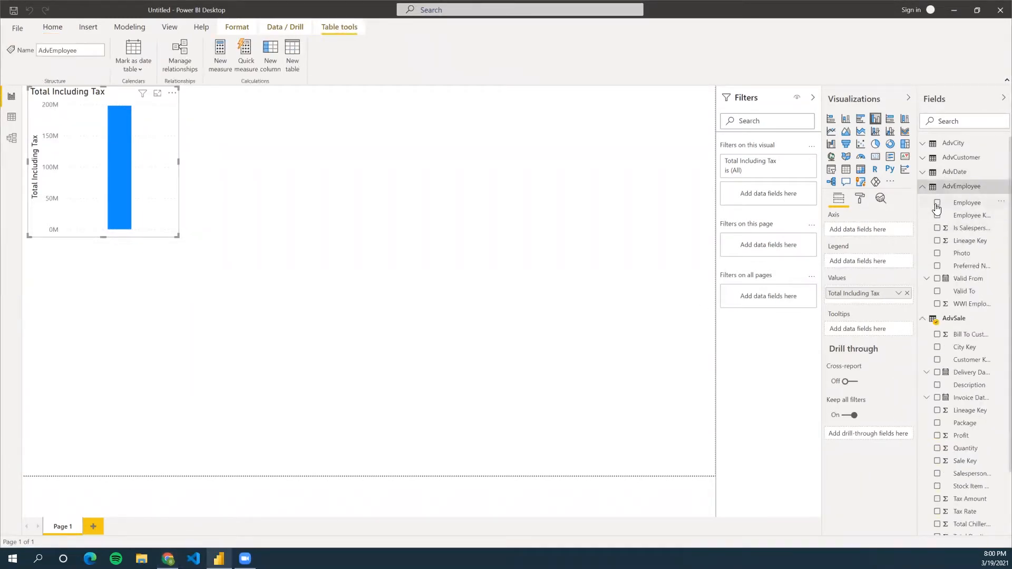
left_click(937, 204)
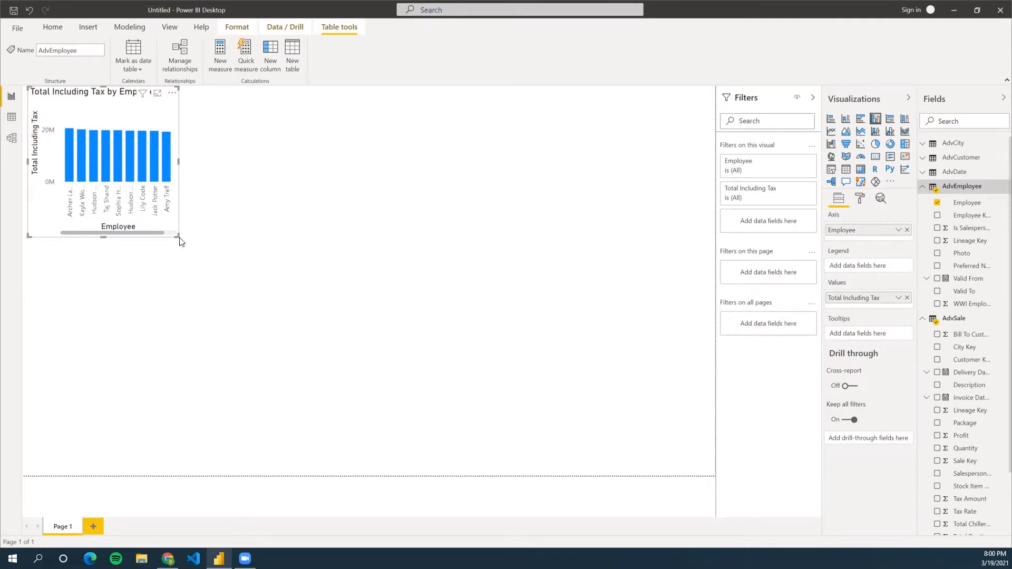
left_click_drag(179, 237, 346, 316)
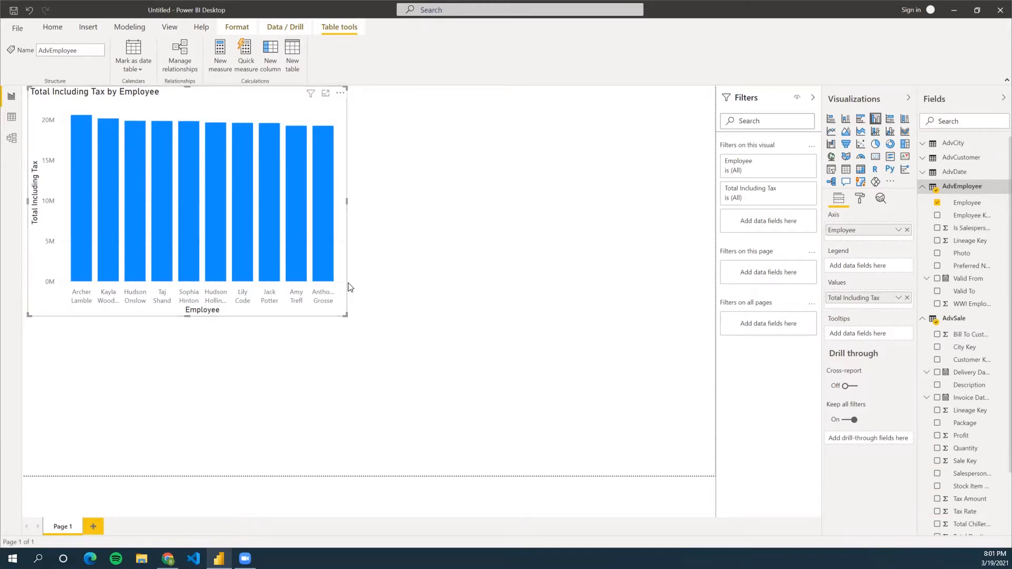
mouse_move(295, 259)
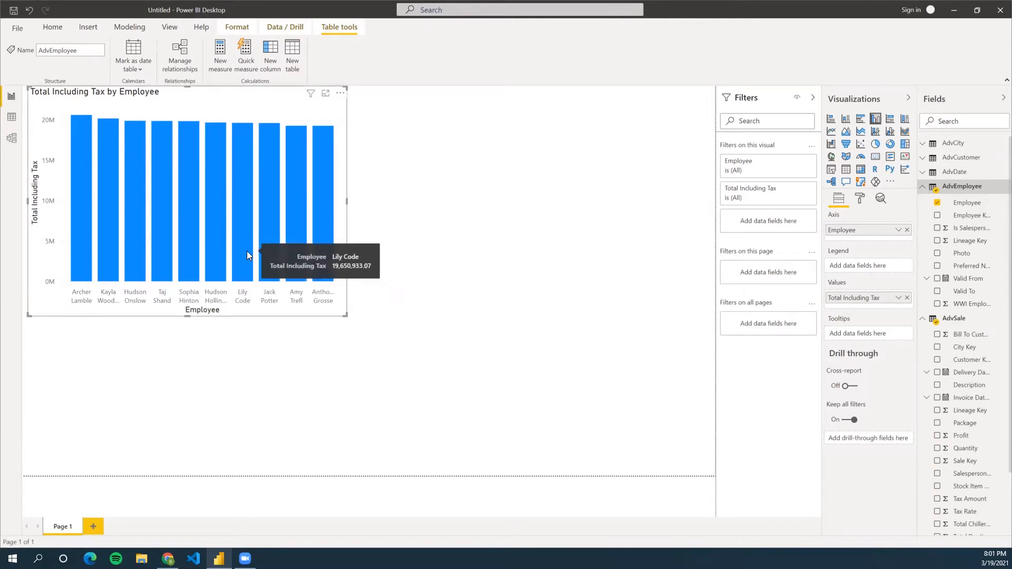
Step: Add a card showing AdvSale's Total Including Tax, shrunk and placed to the right of the employee chart
left_click(428, 185)
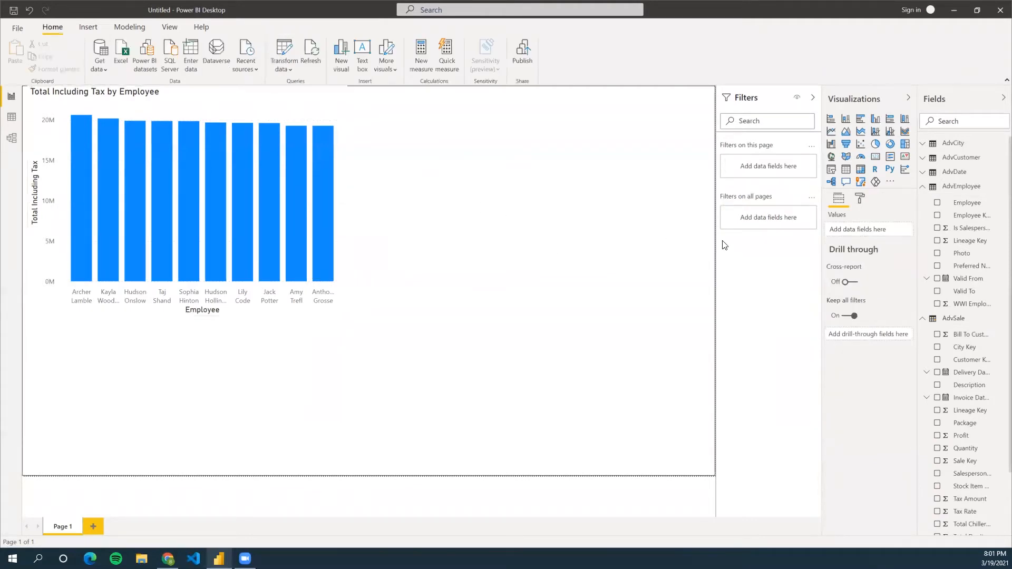
left_click(874, 160)
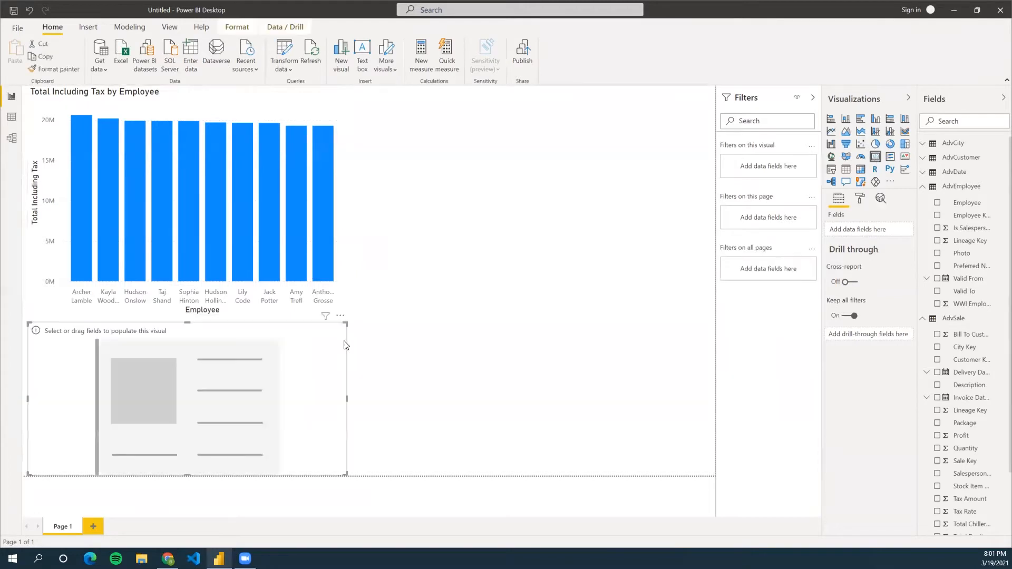
left_click_drag(206, 339, 552, 138)
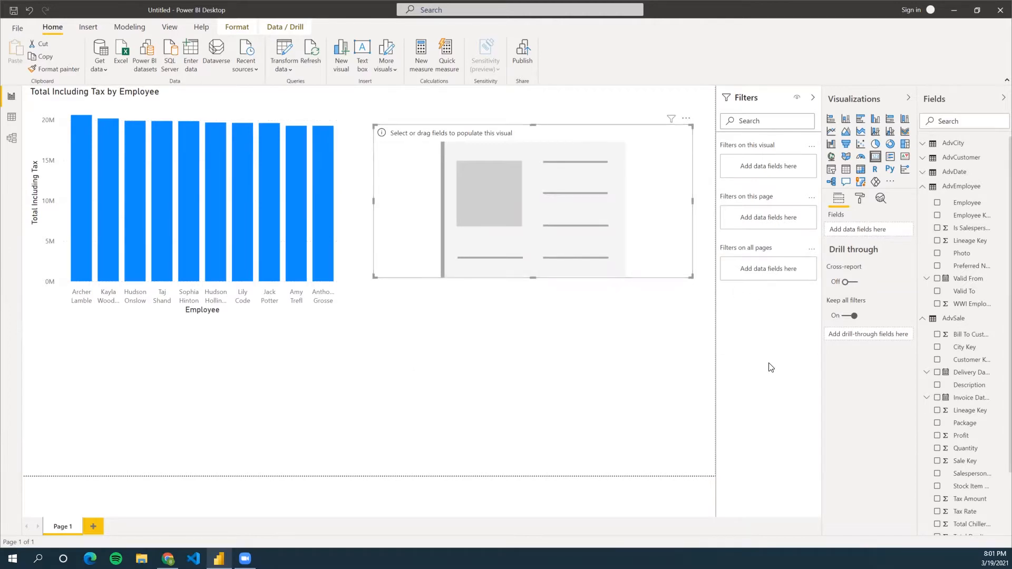
scroll(975, 448, "down", 3)
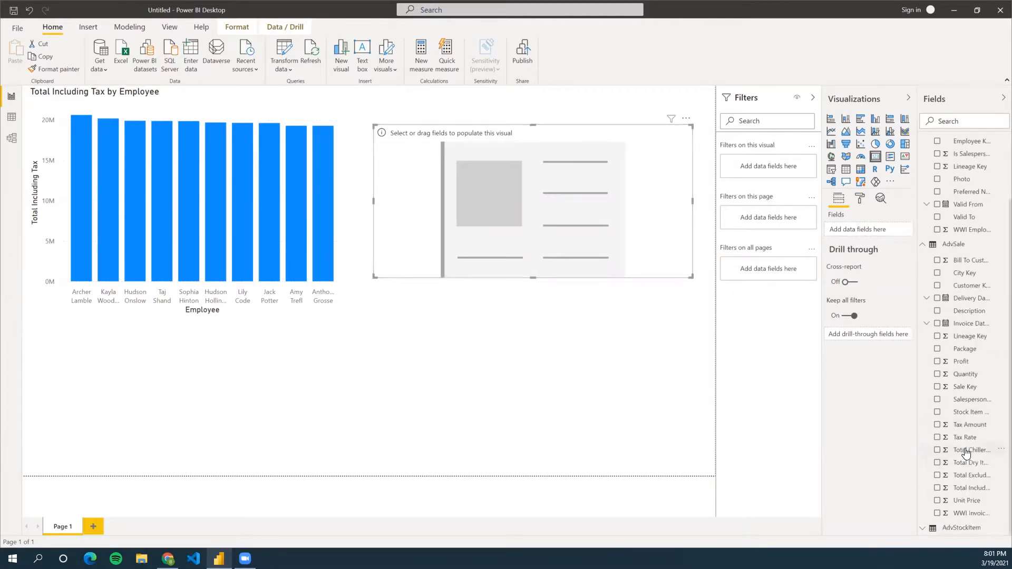
left_click(938, 488)
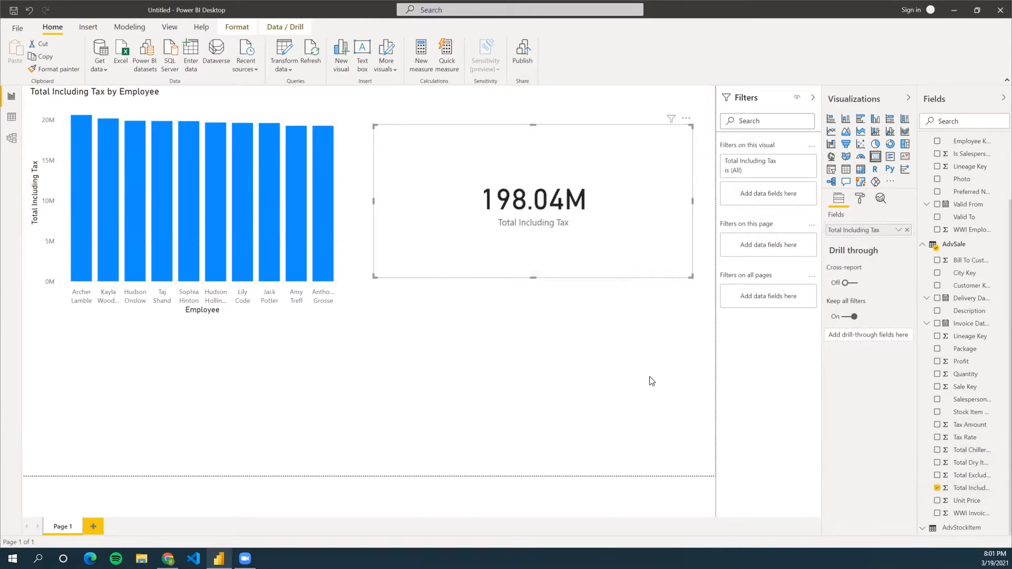
left_click_drag(691, 276, 552, 209)
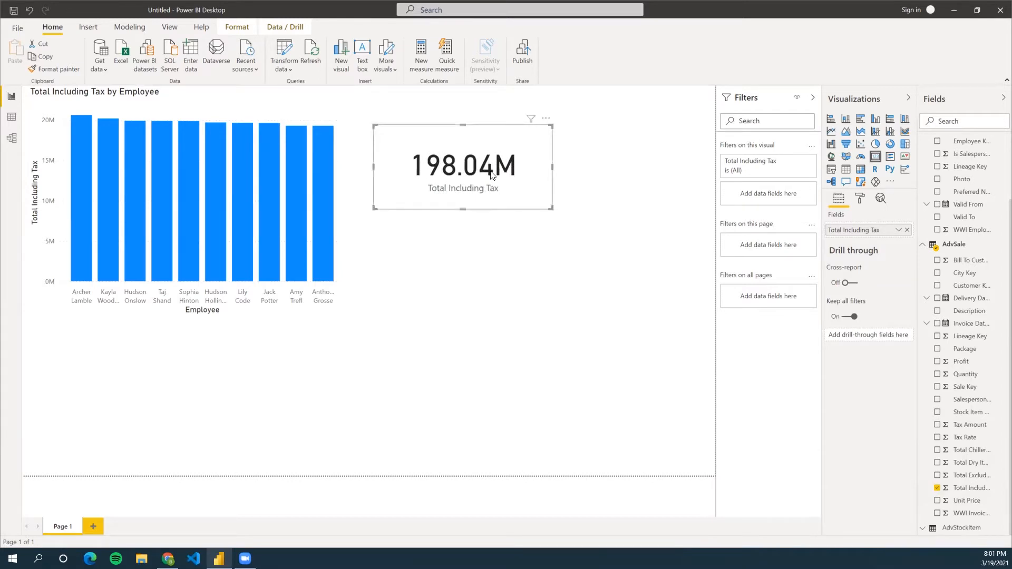
left_click_drag(512, 173, 548, 160)
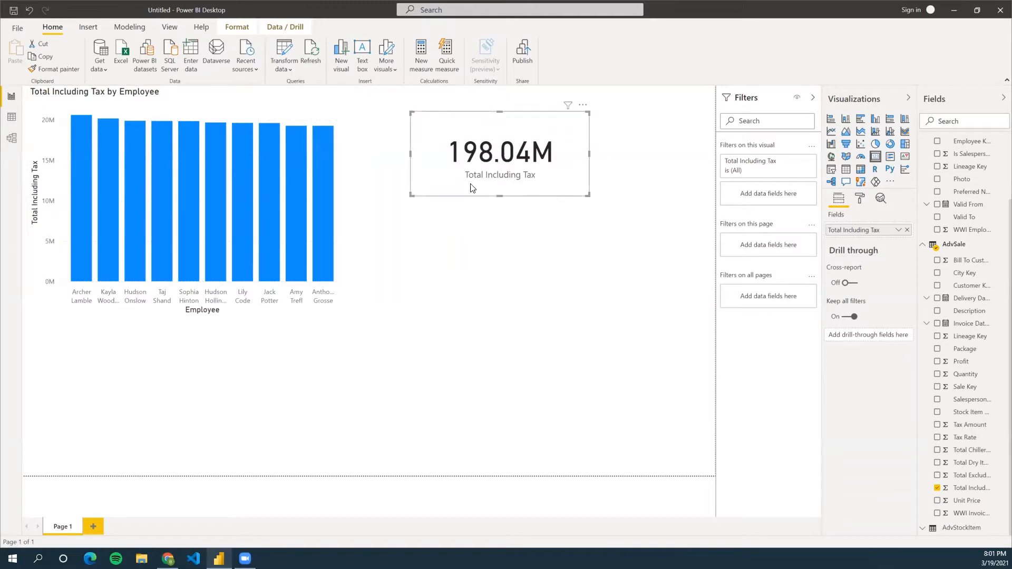
Step: Select individual employees' columns in the chart one after another to check how the card total filters
left_click(266, 260)
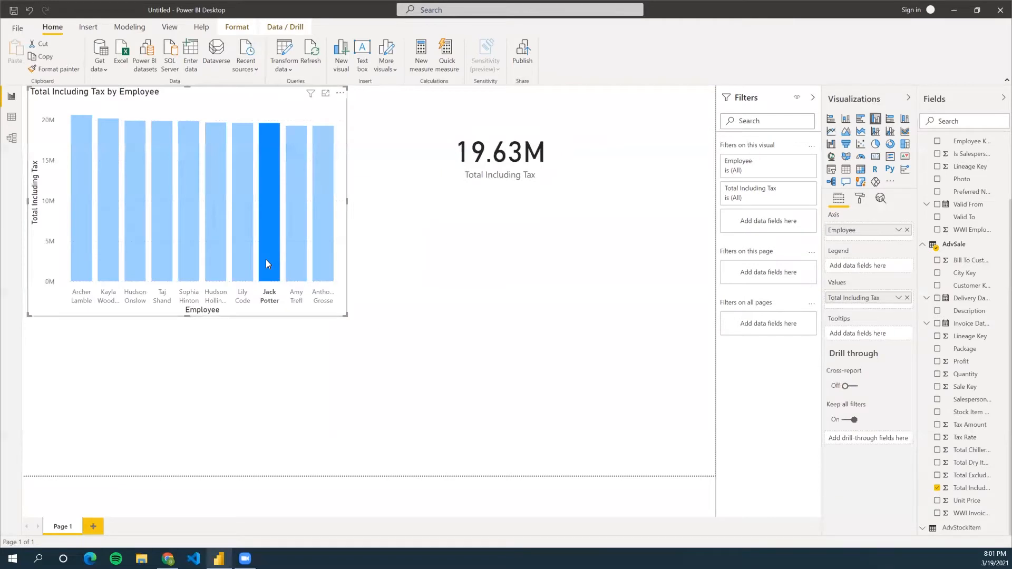
left_click(186, 255)
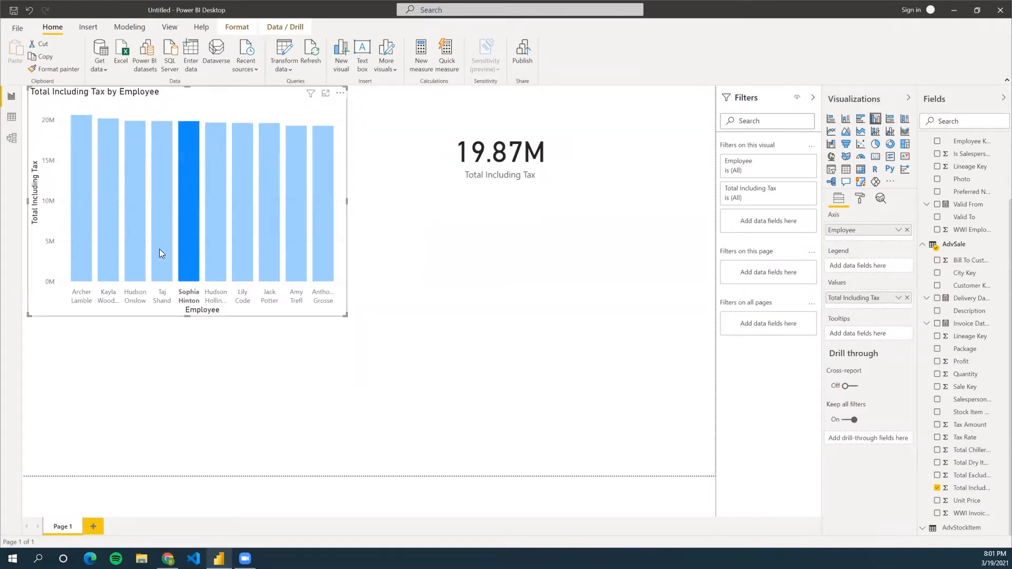
left_click(151, 247)
left_click(111, 238)
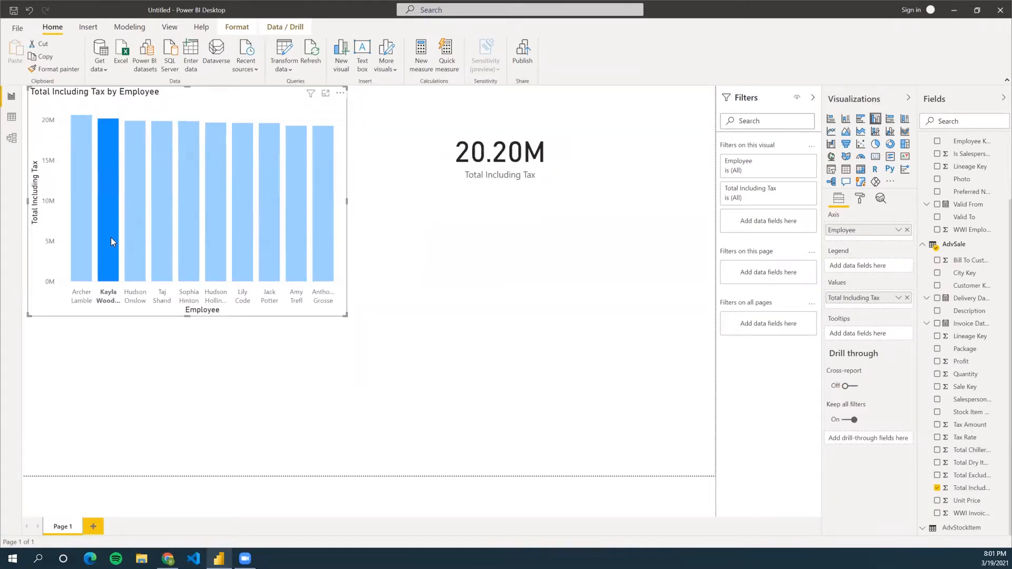
Step: Check the card total for the third employee's column and clear the chart selection
left_click(136, 240)
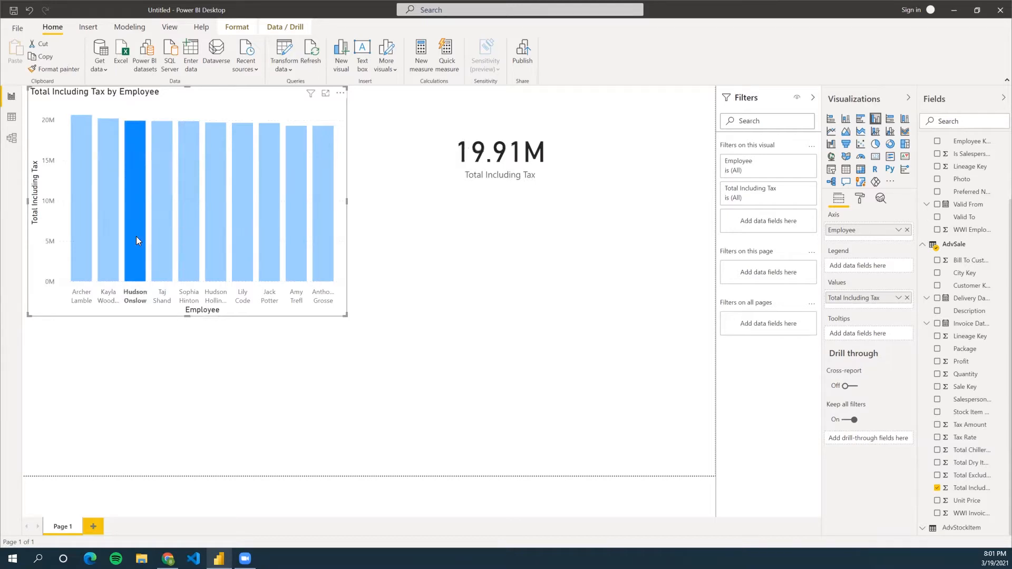
left_click(253, 108)
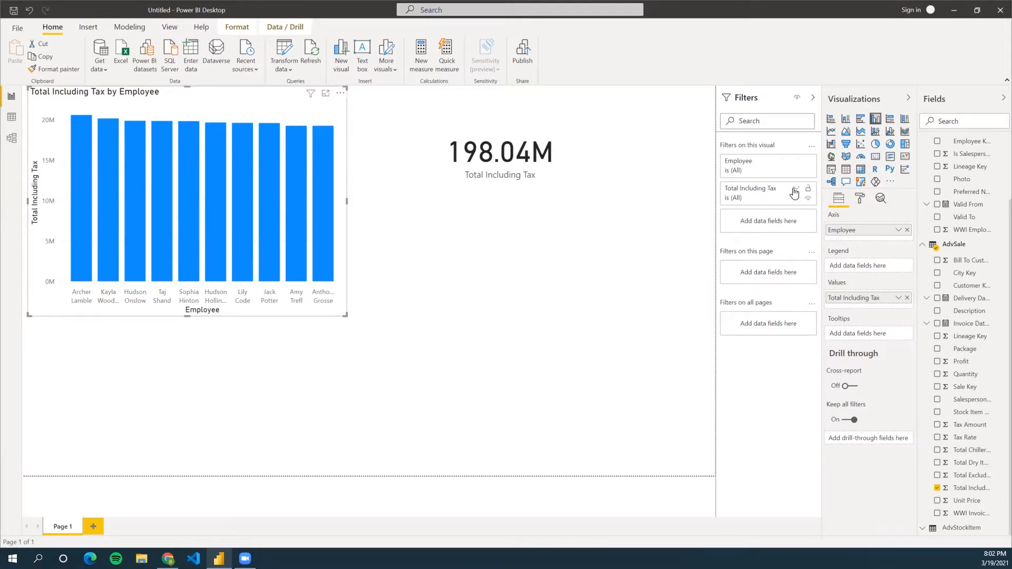
Step: Try the employee chart as a donut chart and a treemap, and return it to a clustered column chart
left_click(891, 147)
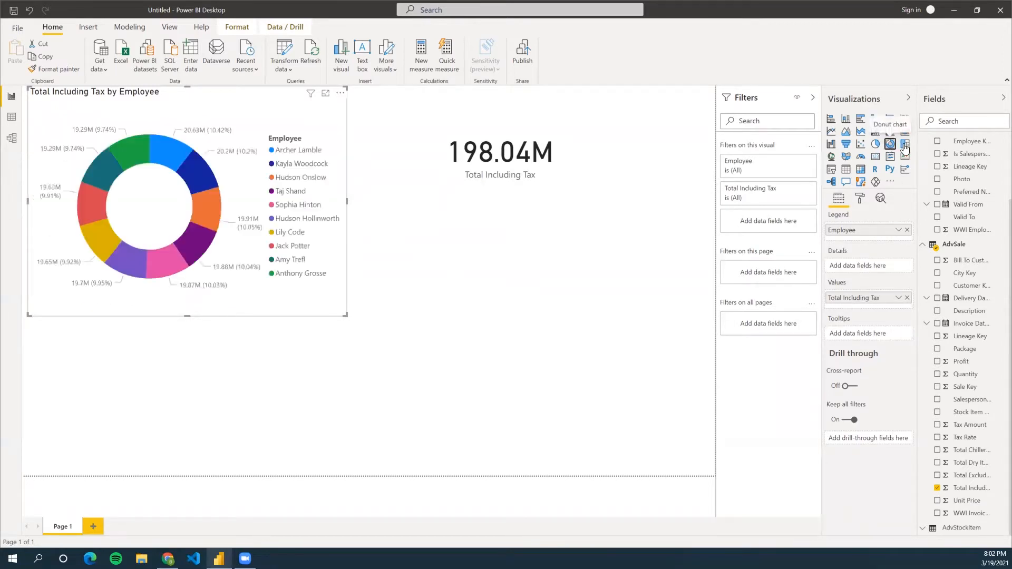
left_click(905, 144)
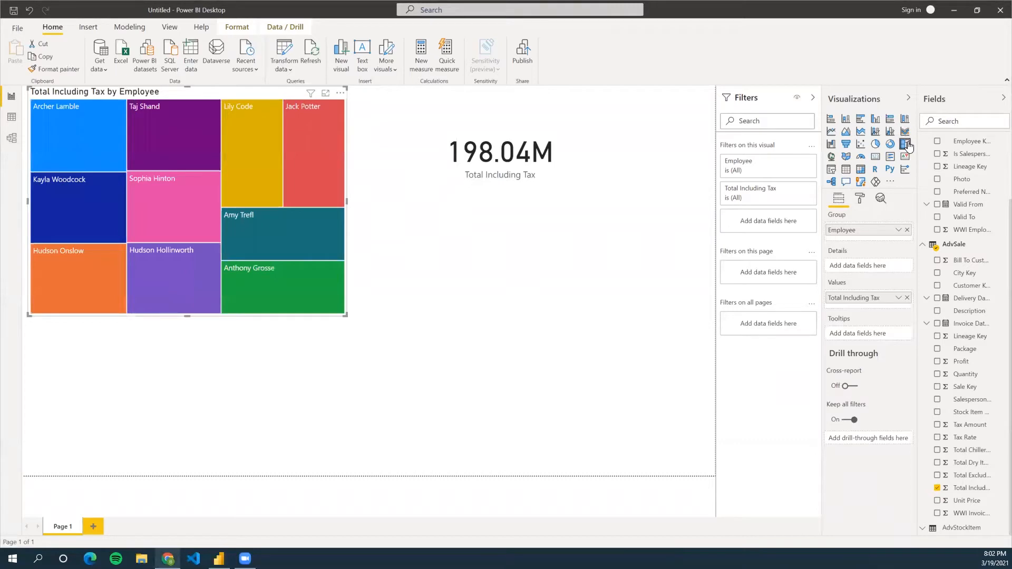
left_click(876, 121)
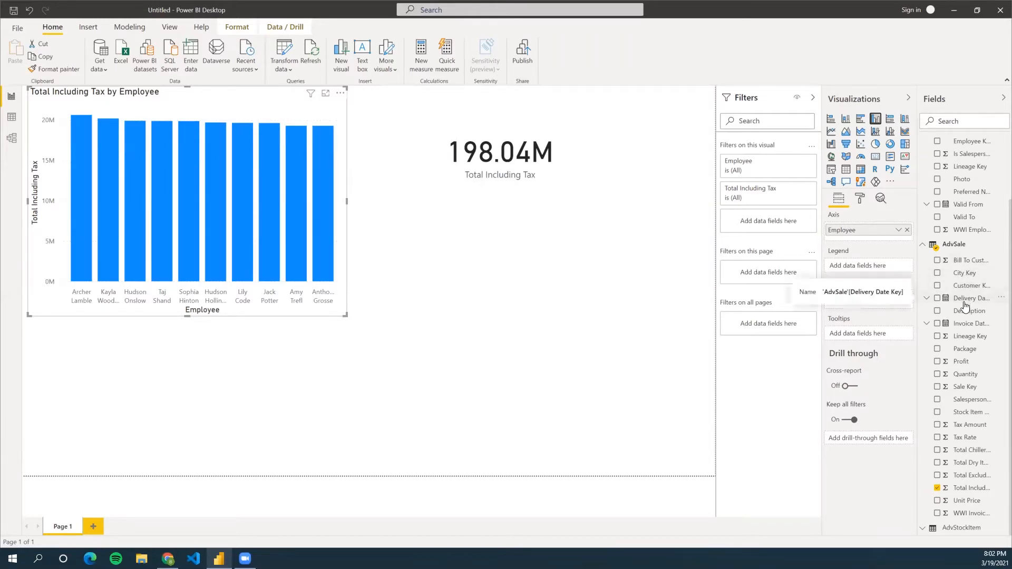
Step: Add AdvSale's Profit as a second value in the employee column chart
left_click(937, 361)
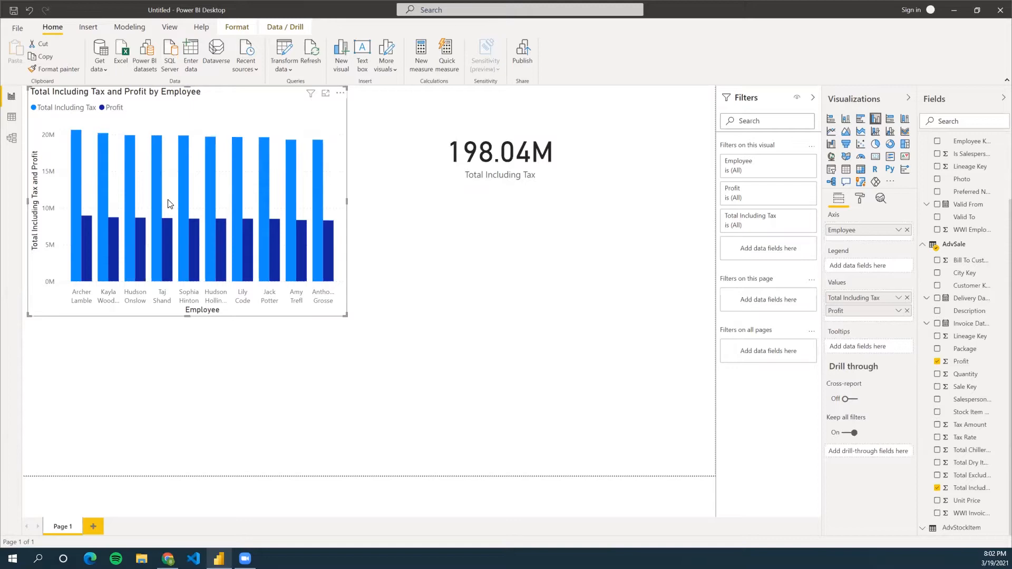
Step: Examine the data rows and columns of the AdvSale and AdvCity tables for fields to filter the report by
left_click(10, 119)
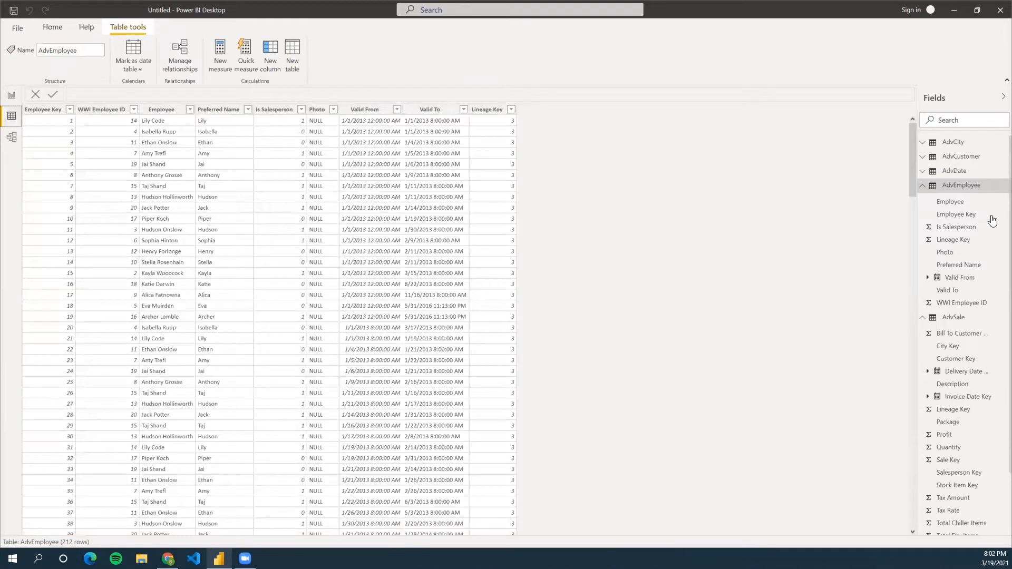
left_click(924, 187)
left_click(957, 202)
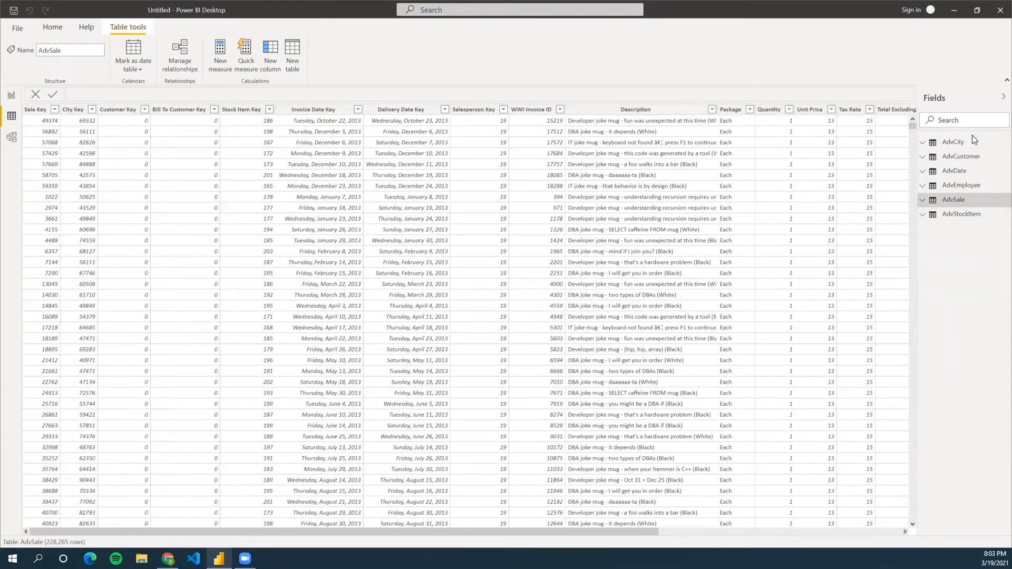
left_click(953, 142)
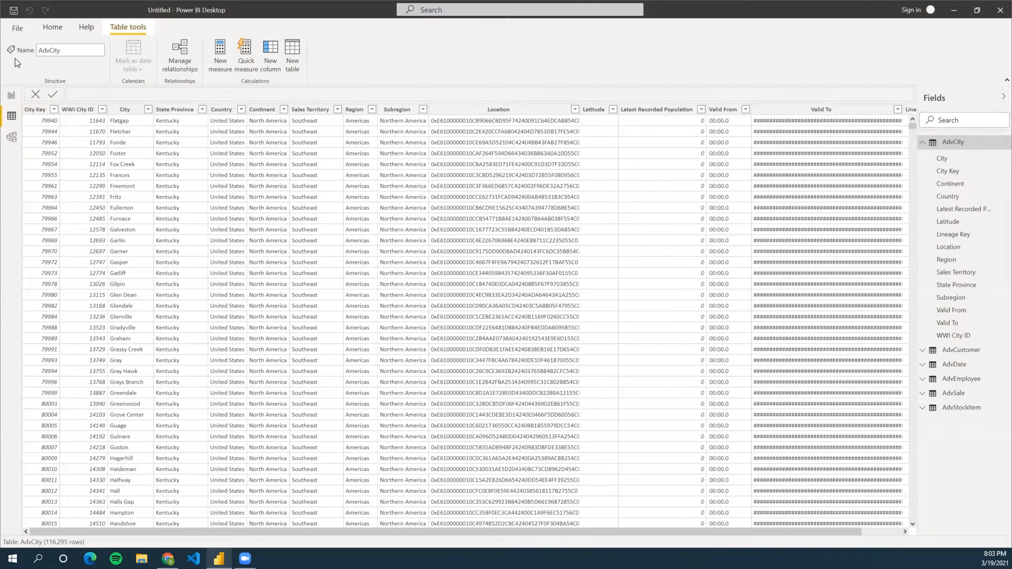
Step: Add a slicer on AdvCity's Sales Territory to the report page, placed below the card and narrowed to about half its width
left_click(10, 98)
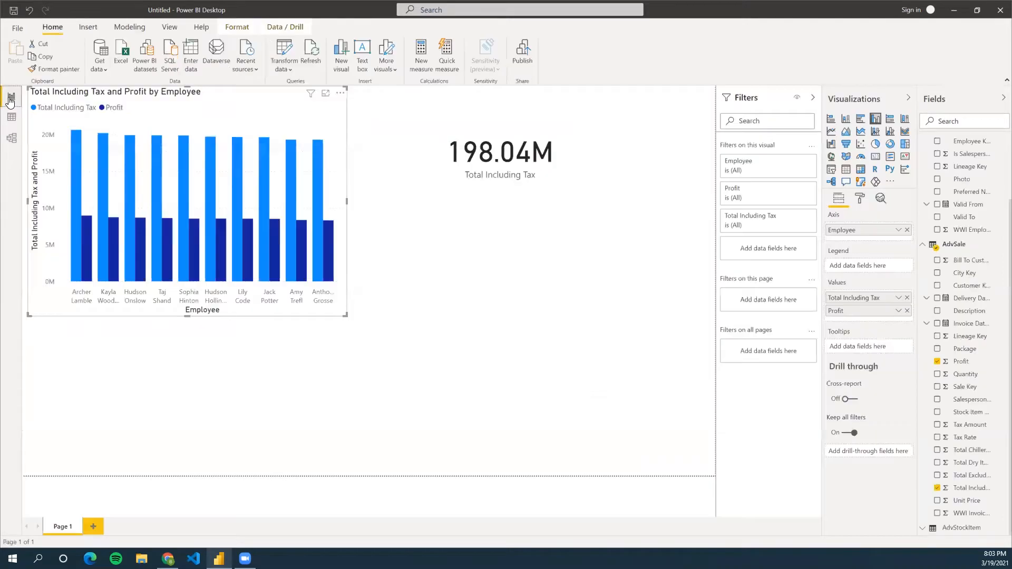
left_click(522, 289)
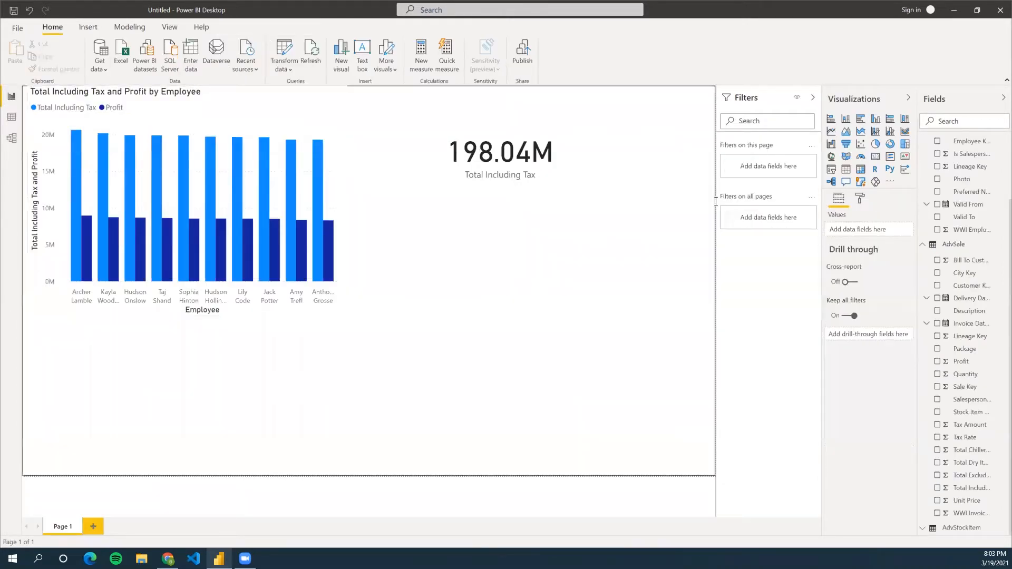
left_click(831, 170)
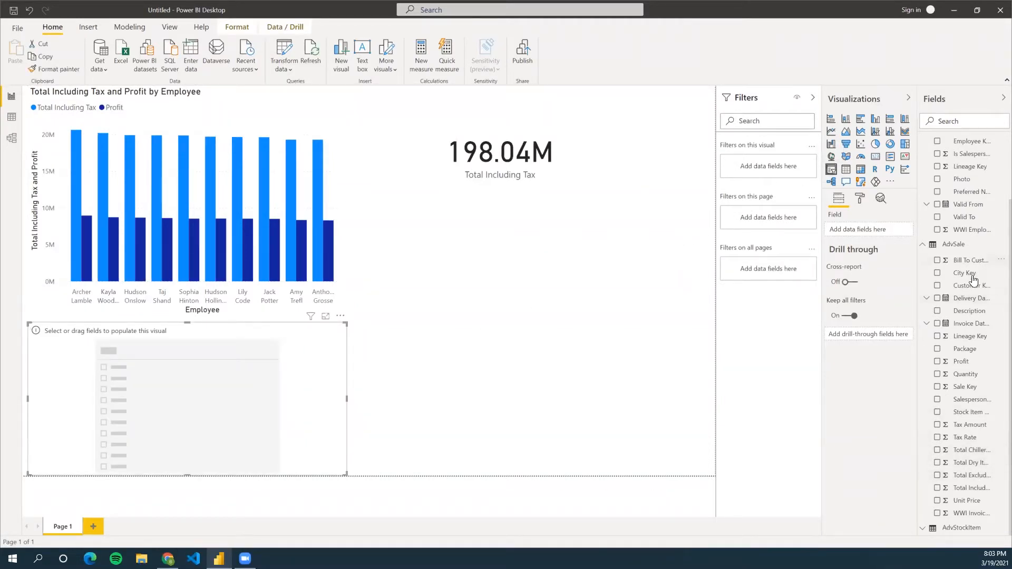
scroll(965, 288, "up", 3)
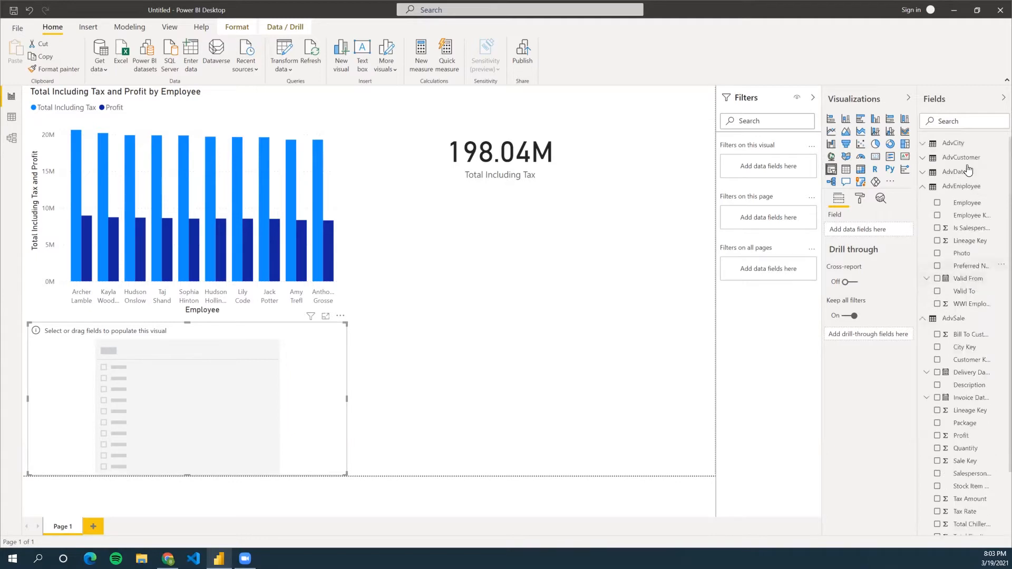
left_click(922, 144)
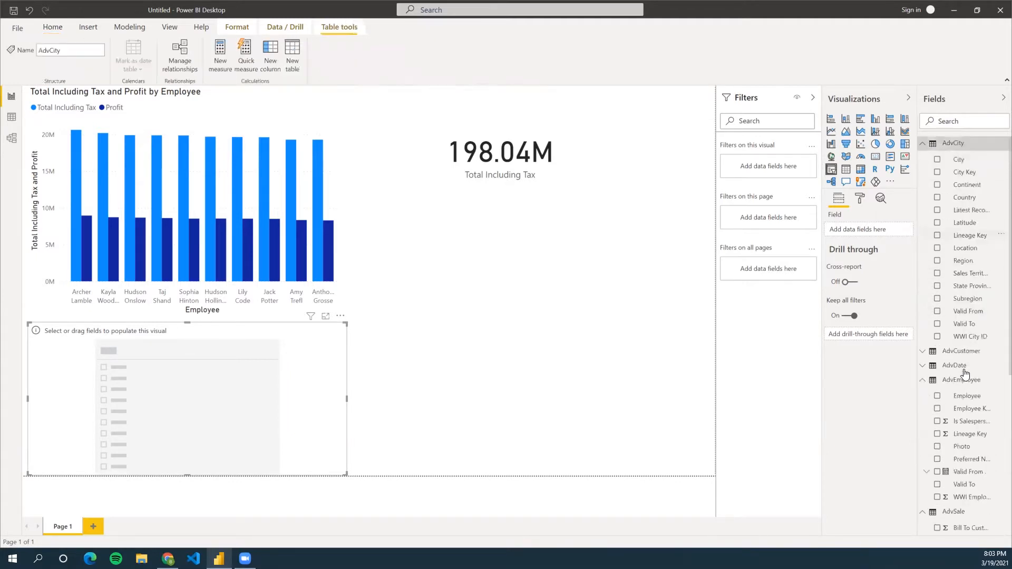
left_click(937, 274)
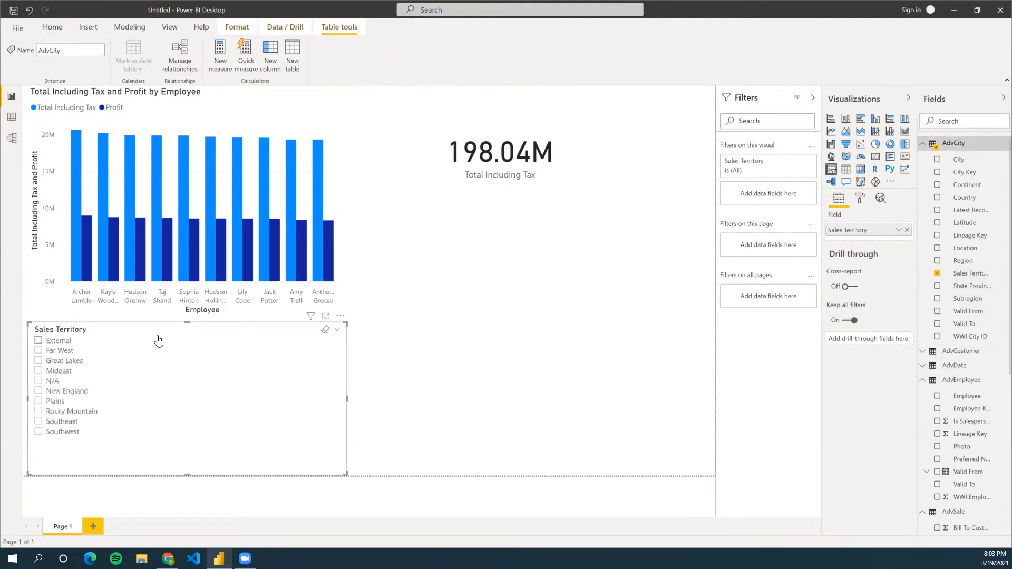
left_click_drag(181, 327, 521, 225)
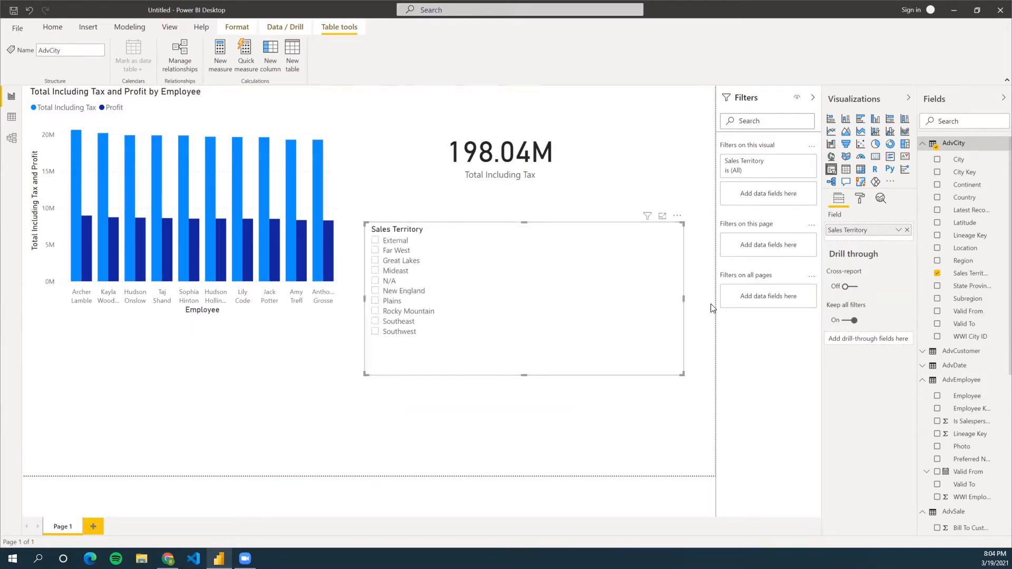
left_click_drag(631, 303, 546, 299)
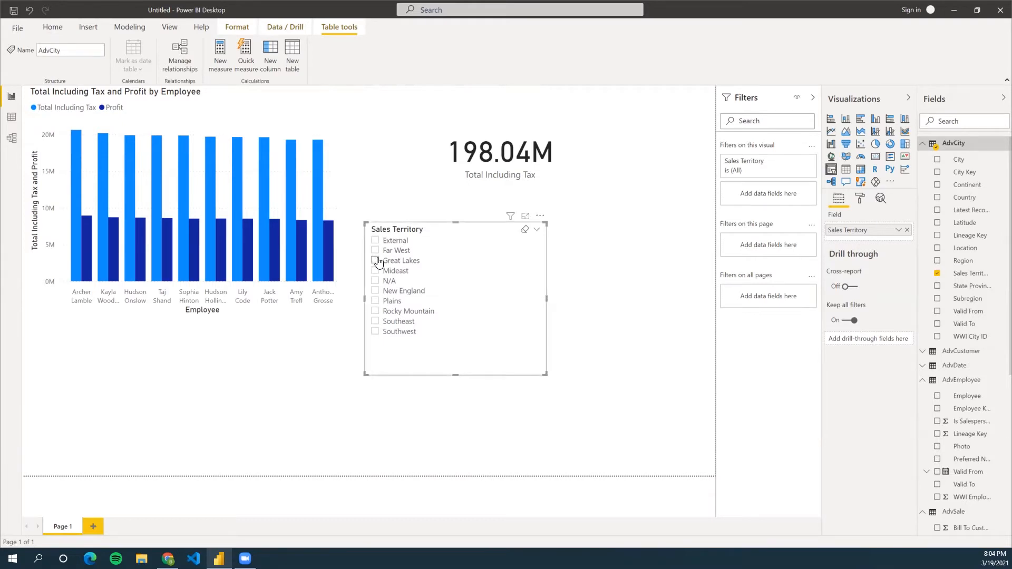
Step: Filter the report by the Great Lakes, Mideast, Rocky Mountain, Southeast and Southwest sales territories in turn, ending on Southwest
left_click(376, 260)
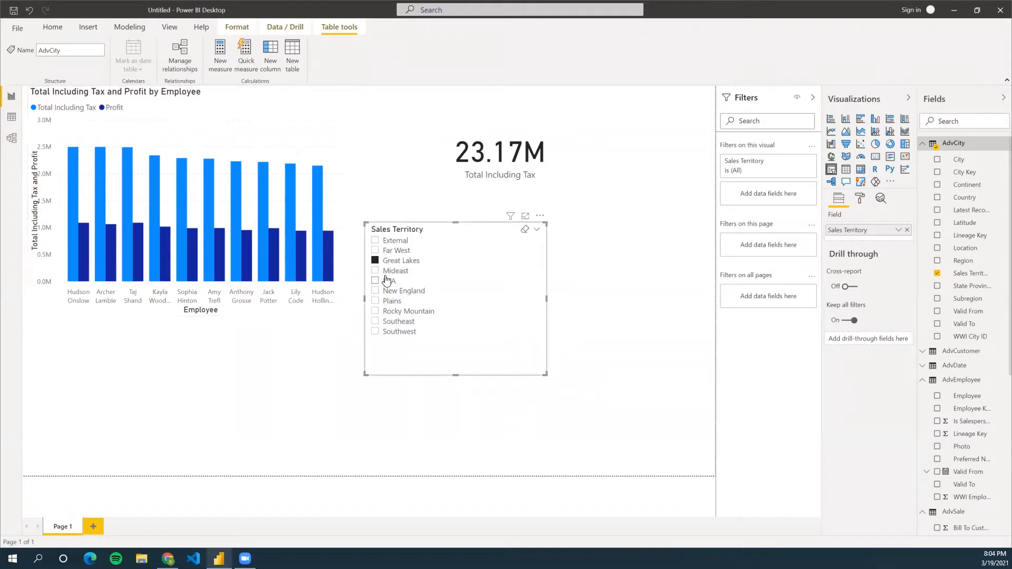
left_click(376, 271)
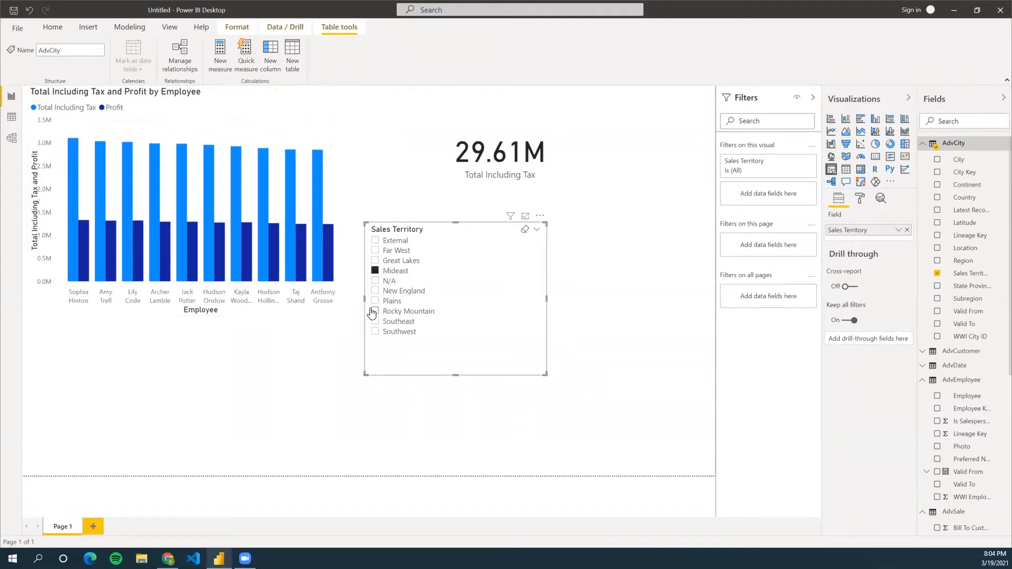
left_click(376, 311)
left_click(375, 322)
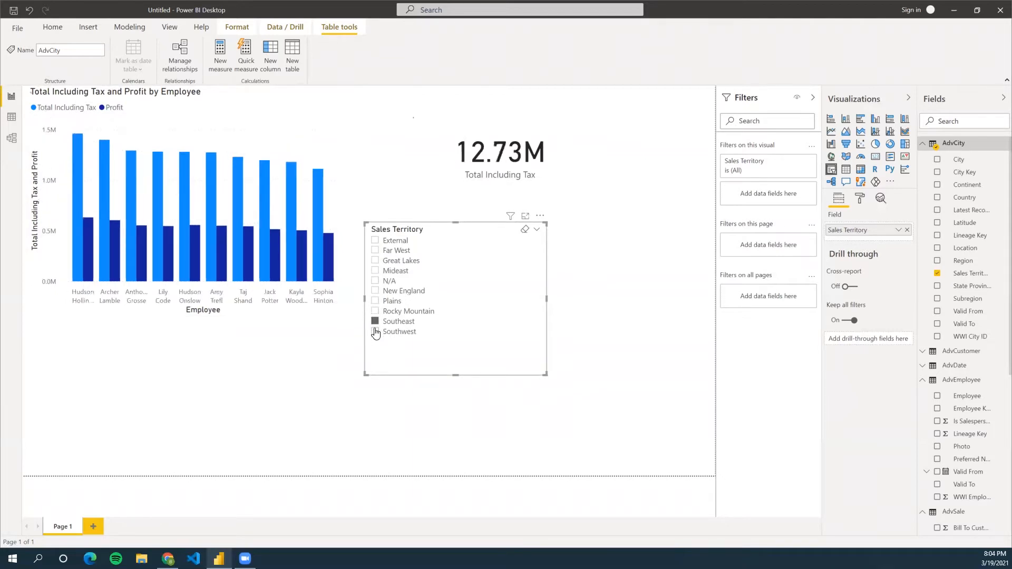
left_click(375, 332)
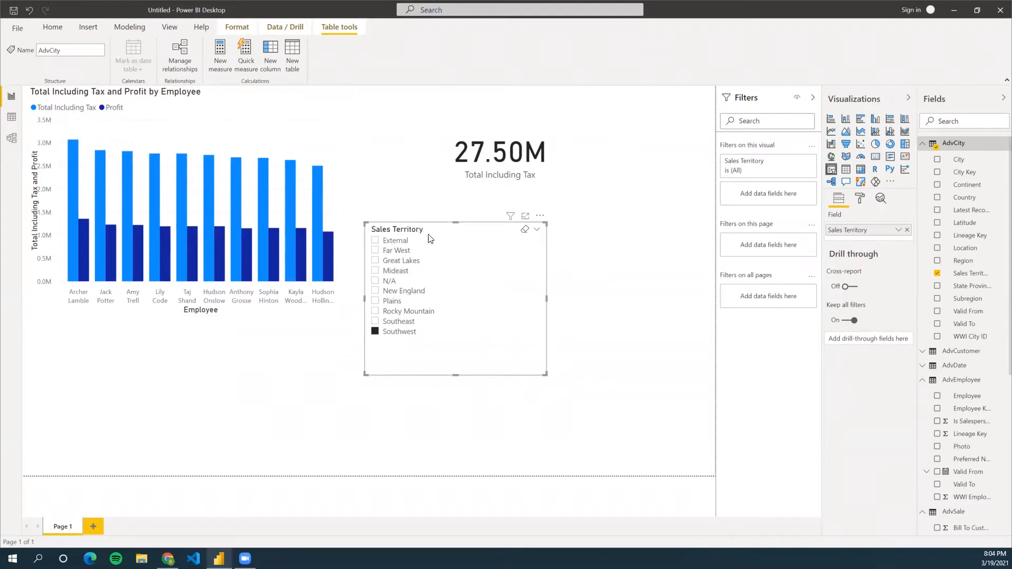
Step: Rearrange the employee chart, Sales Territory slicer and total card side by side along the lower part of the page
left_click_drag(243, 314, 246, 461)
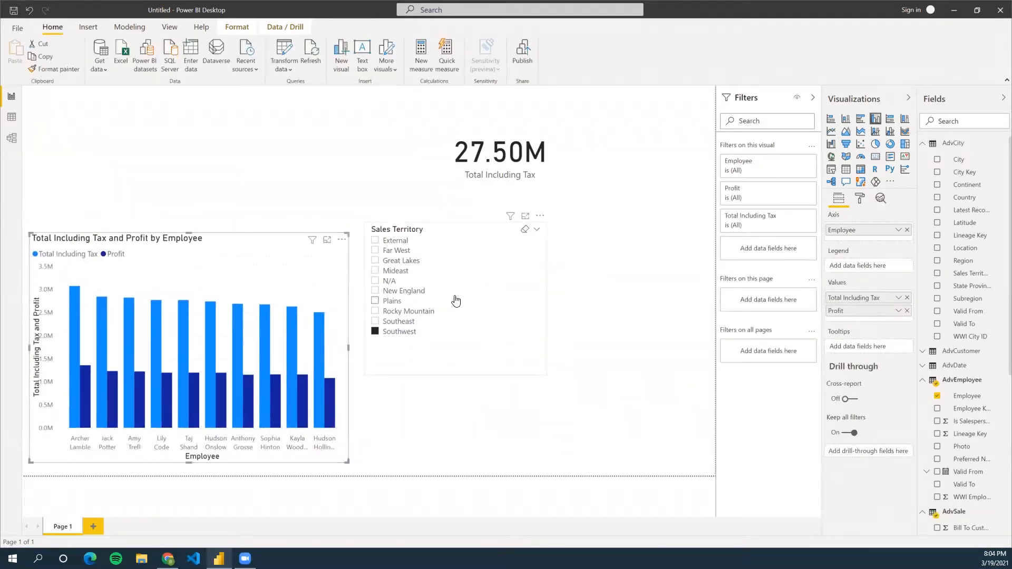
left_click_drag(459, 301, 474, 378)
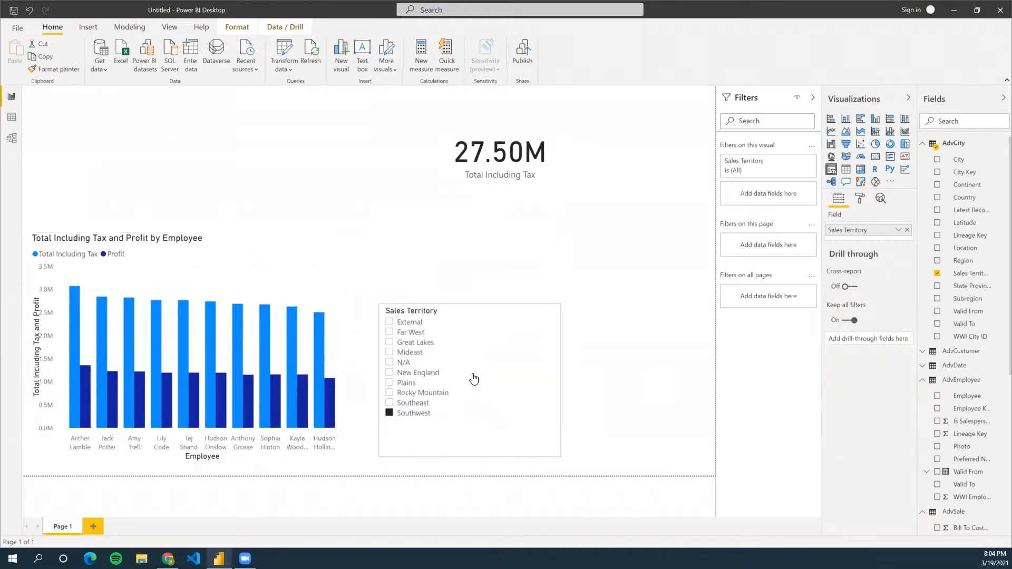
left_click(527, 131)
left_click_drag(549, 163, 670, 411)
left_click(677, 203)
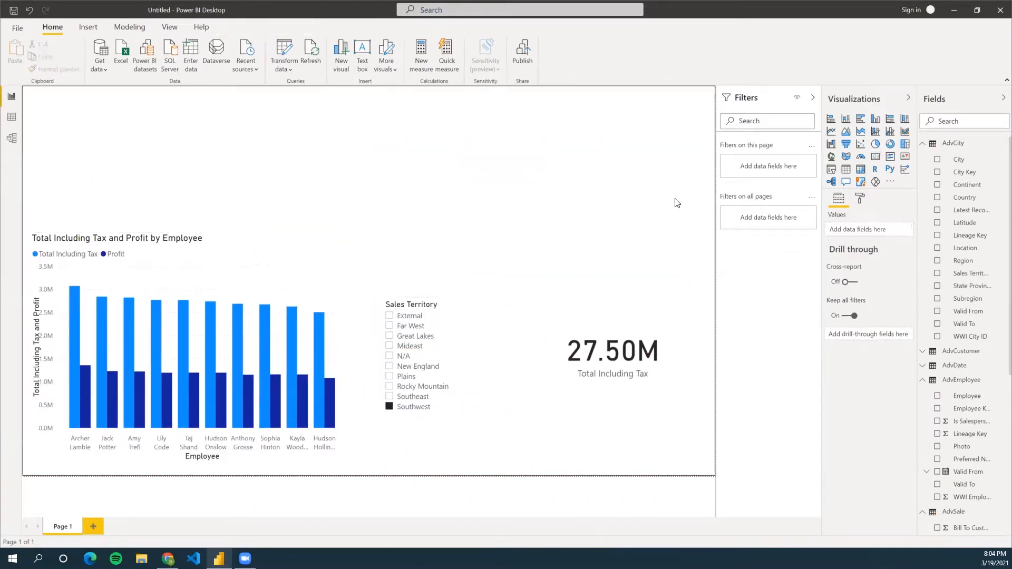
key("alt+Tab")
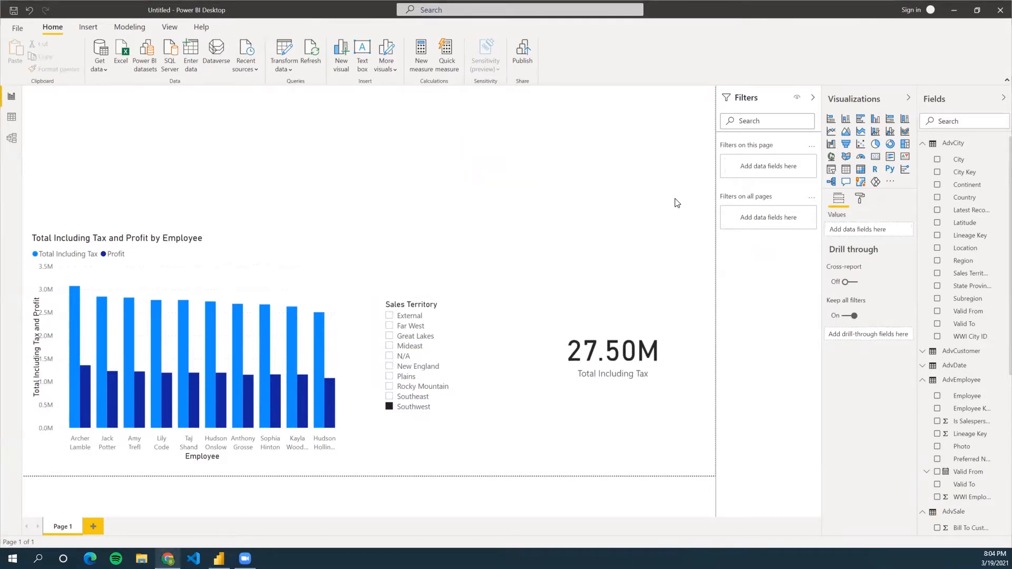
Step: Add a table listing AdvSale's Invoice Date Key by year, quarter, month and day, followed by Tax Rate
left_click(845, 170)
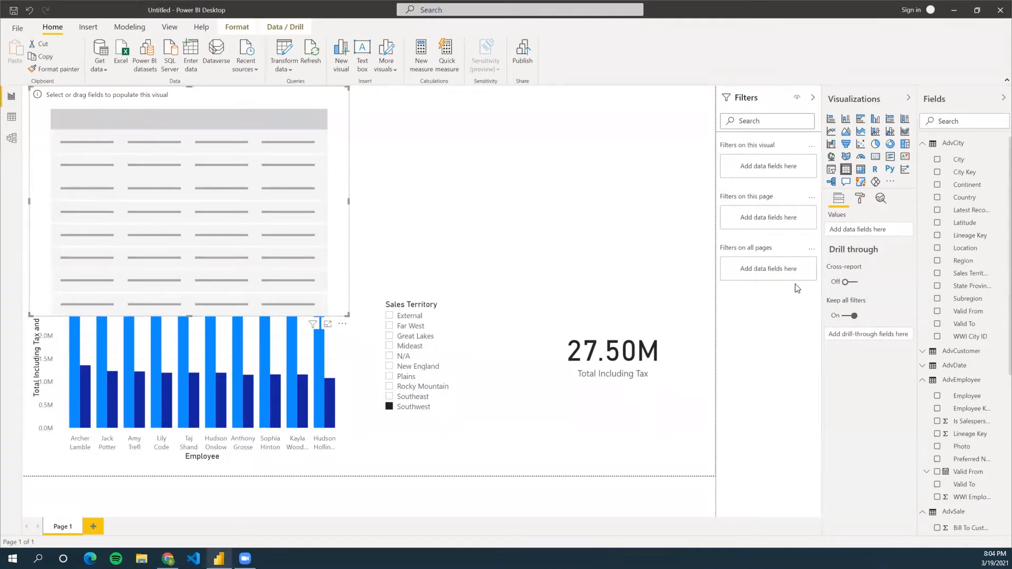
scroll(969, 396, "down", 5)
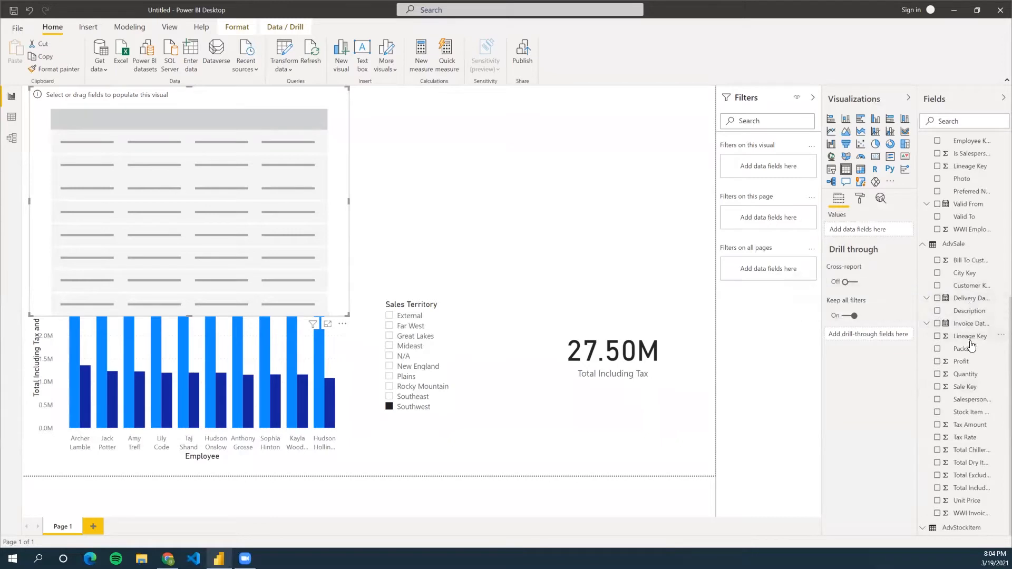
left_click(934, 326)
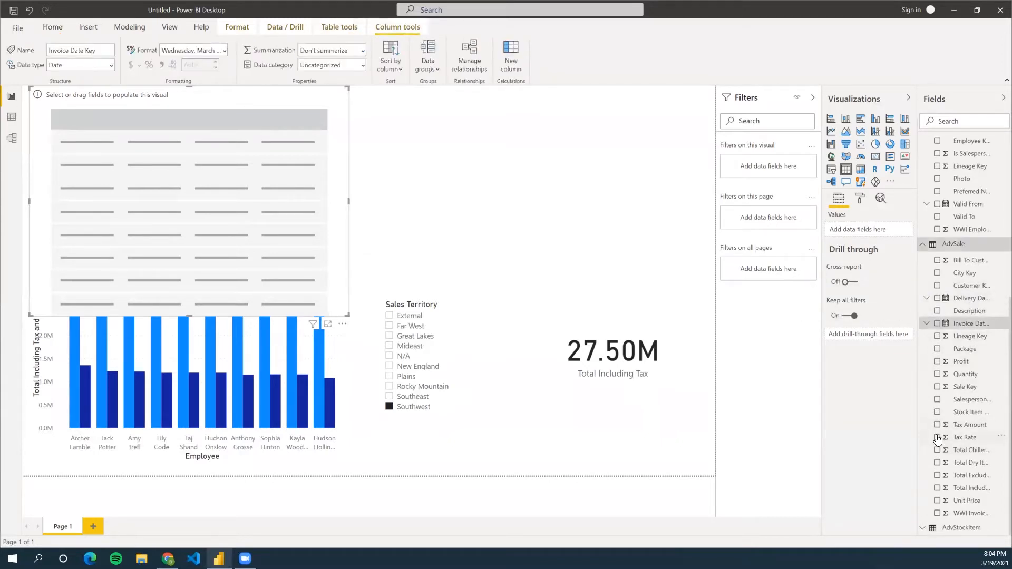
left_click(937, 438)
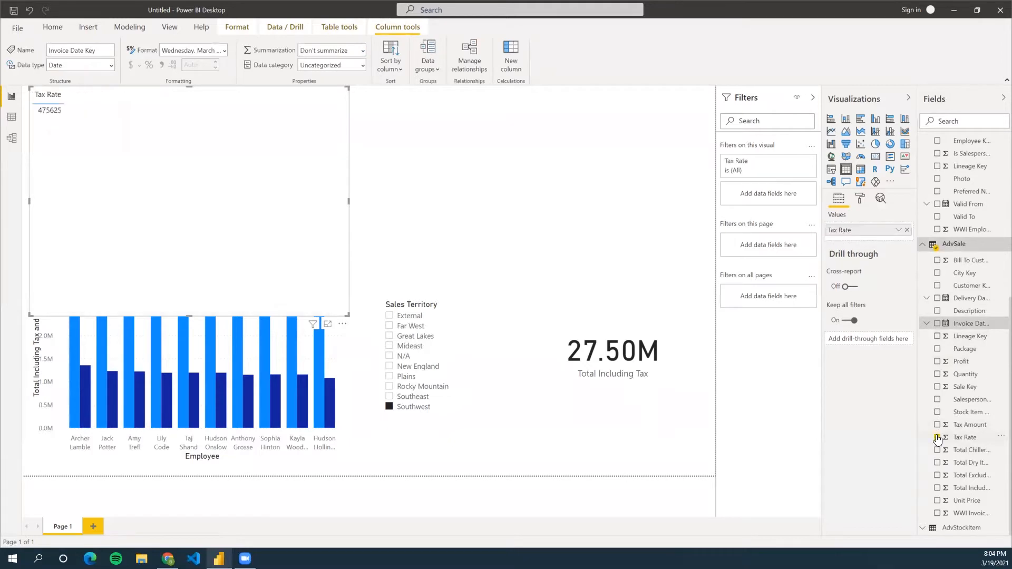
left_click(937, 327)
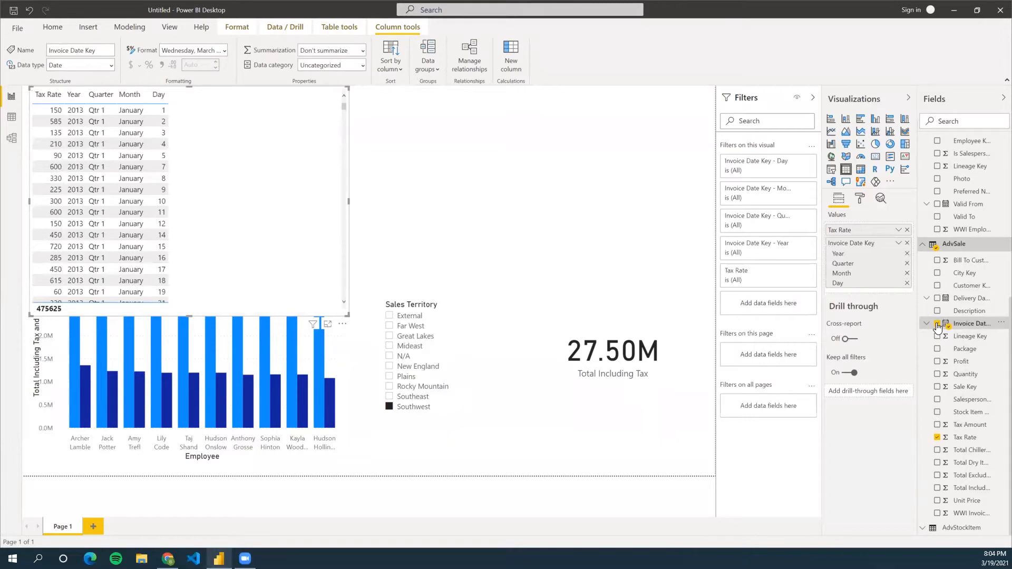
left_click(938, 438)
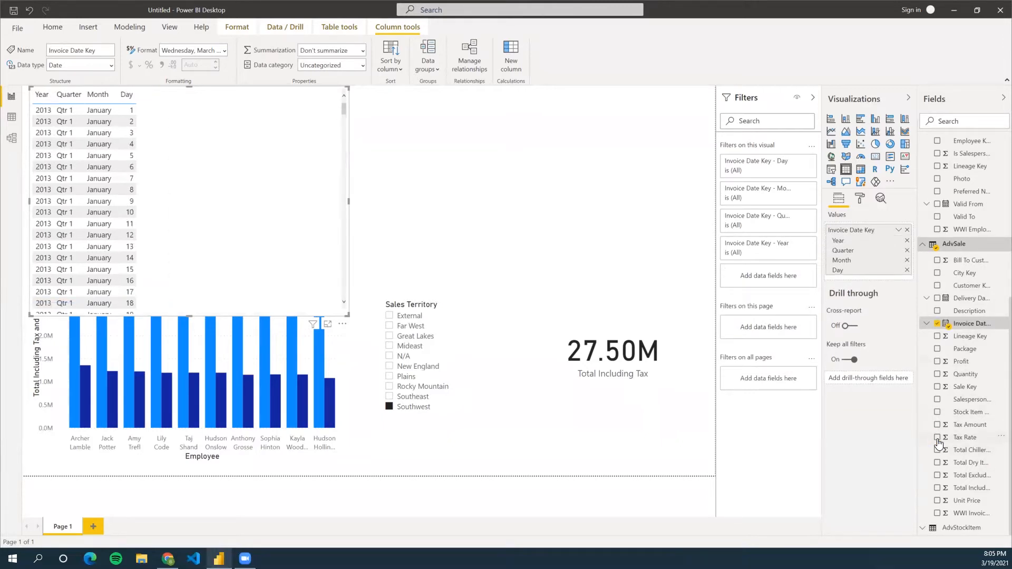
left_click(937, 438)
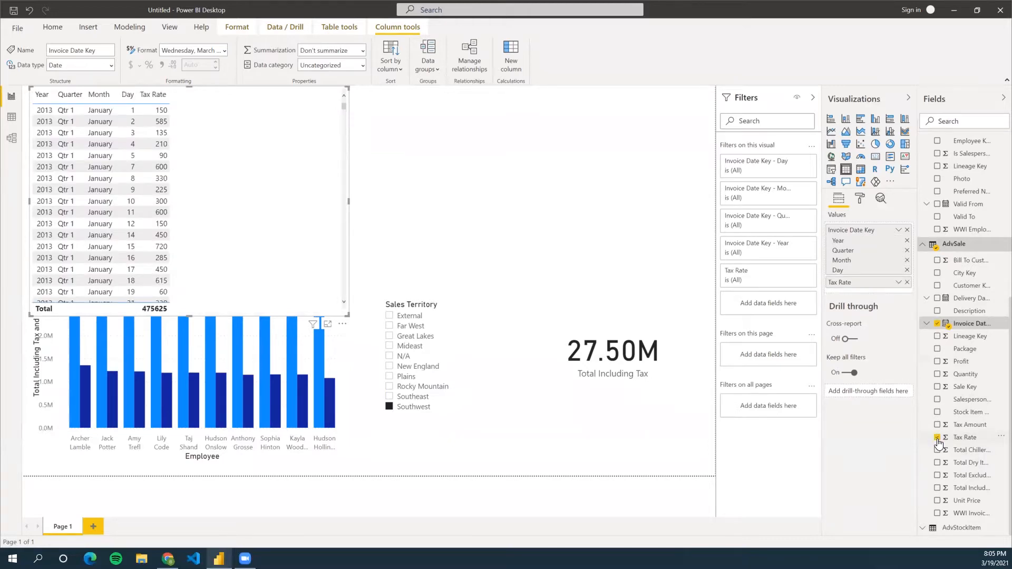
Step: Add AdvSale's Total Including Tax and Profit as further columns in the invoice date table
left_click(937, 488)
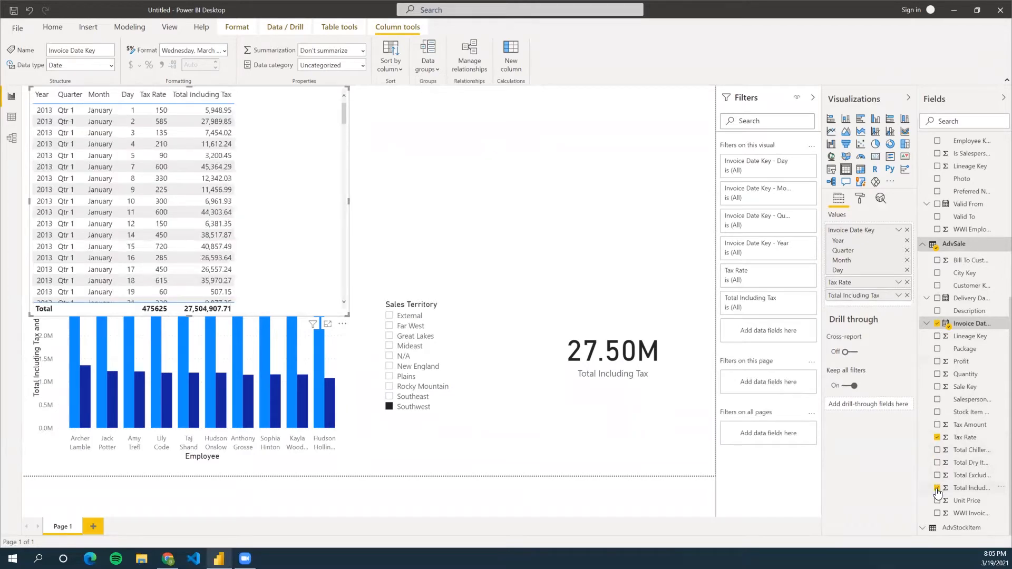
left_click(937, 362)
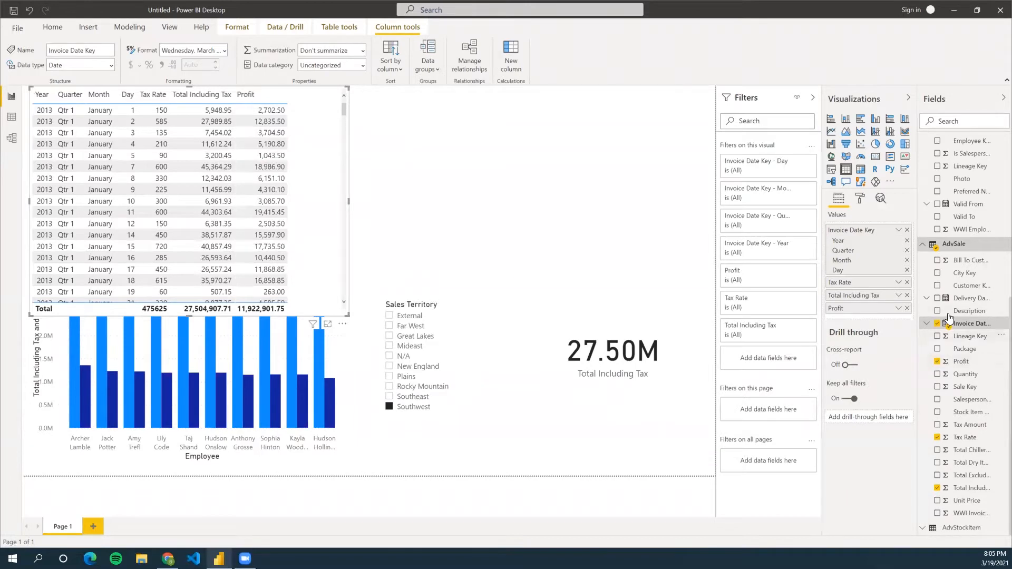
scroll(952, 321, "up", 5)
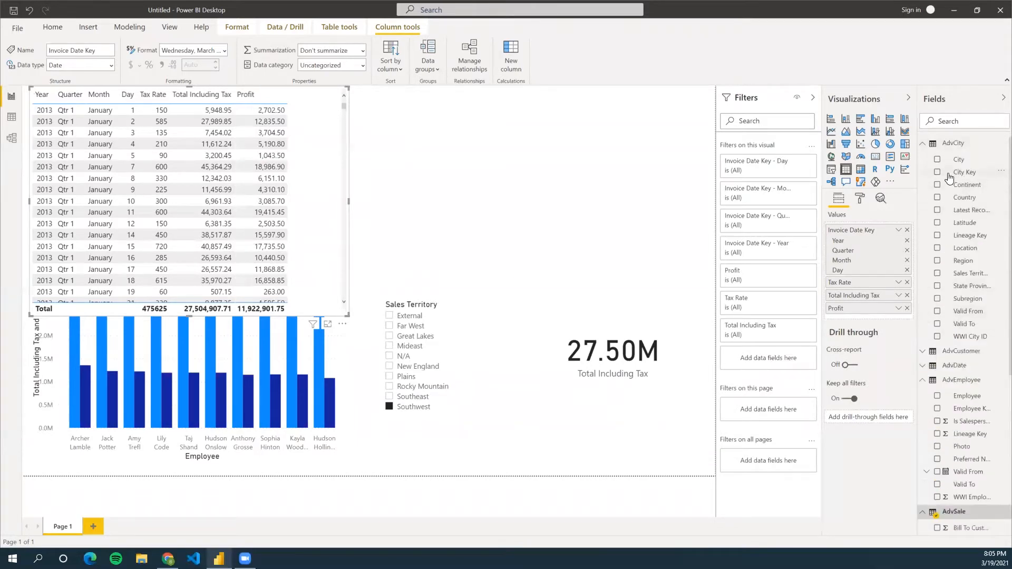
Step: Add AdvCity's City and State Province to the invoice date table and make the table wider and shorter to fit the added columns
left_click(937, 160)
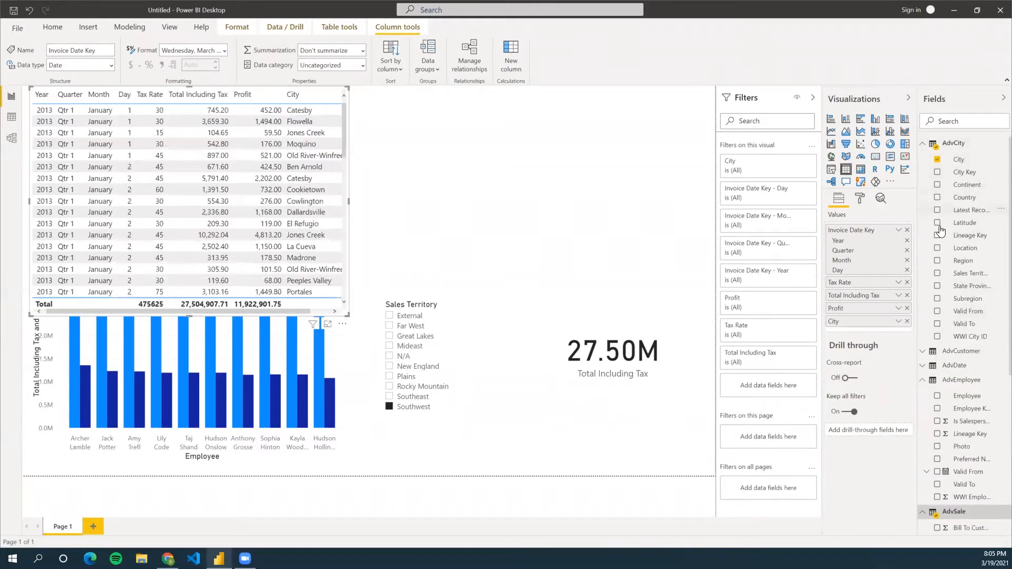
left_click(938, 286)
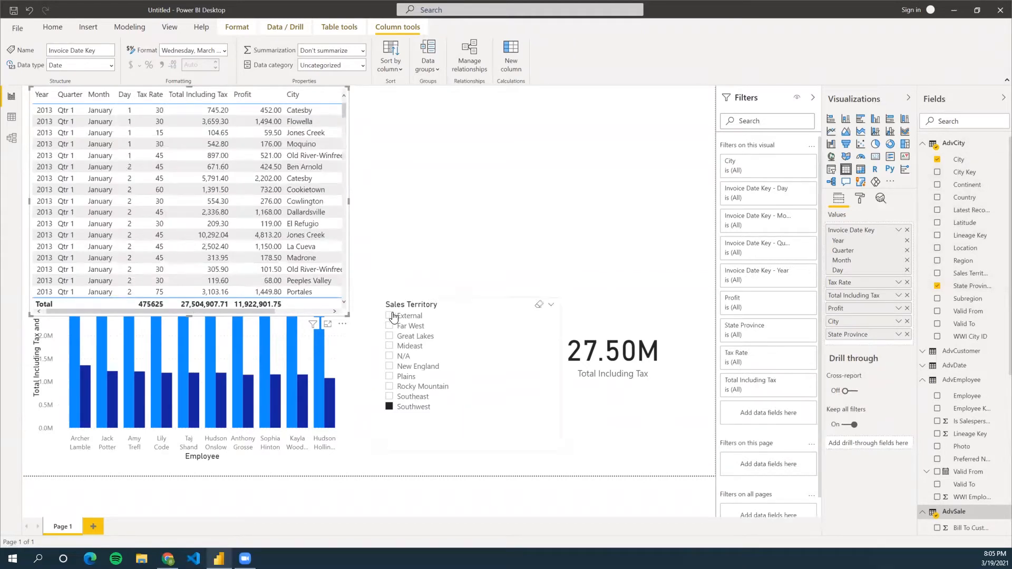
left_click_drag(347, 316, 413, 260)
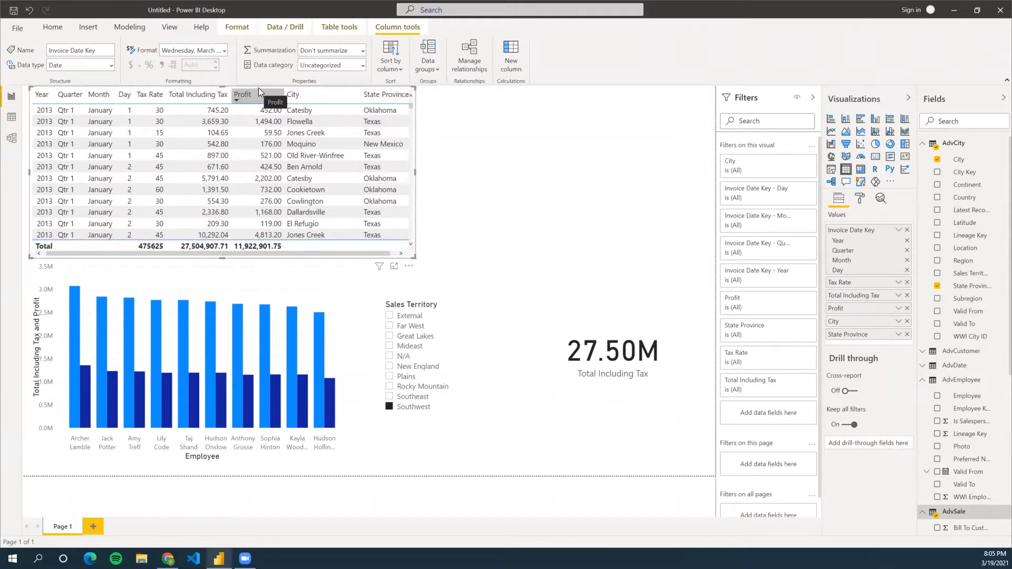
Step: Arrange the Sales Territory slicer in the page's upper-left corner with the invoice date table beside it, shrinking both to fit above the employee chart
left_click_drag(415, 258, 578, 226)
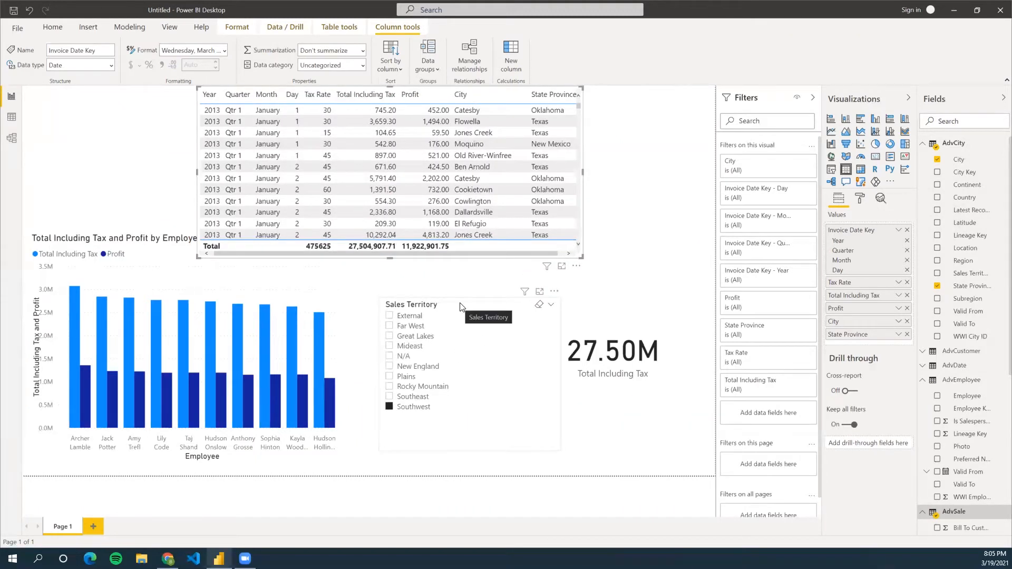
left_click_drag(460, 307, 107, 93)
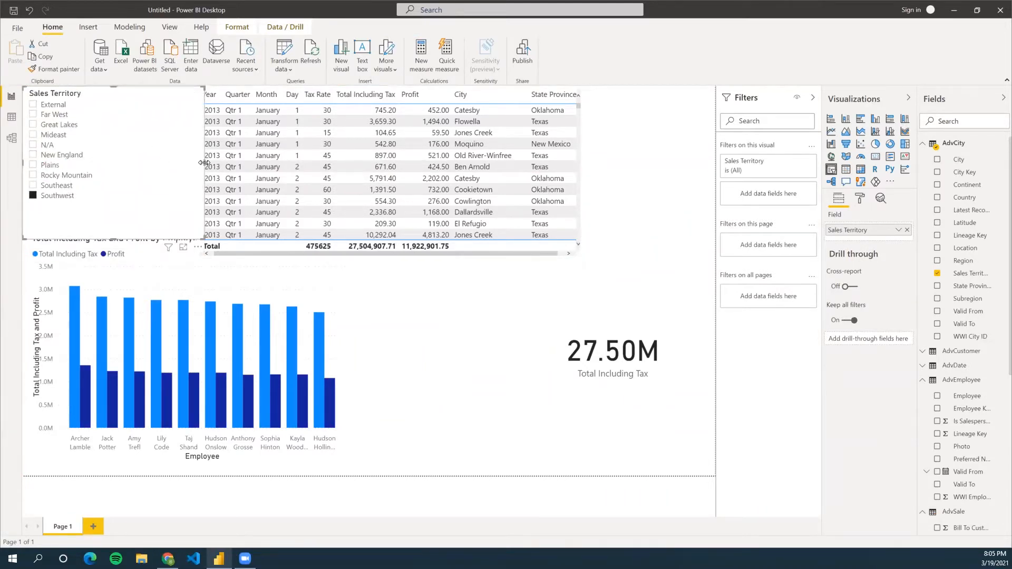
left_click_drag(204, 163, 182, 164)
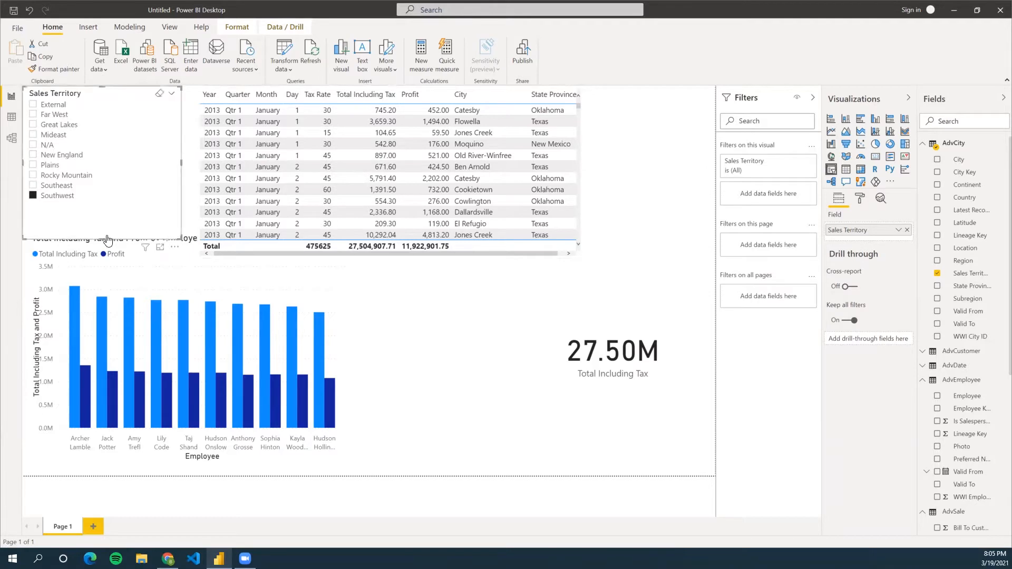
left_click_drag(102, 227, 102, 211)
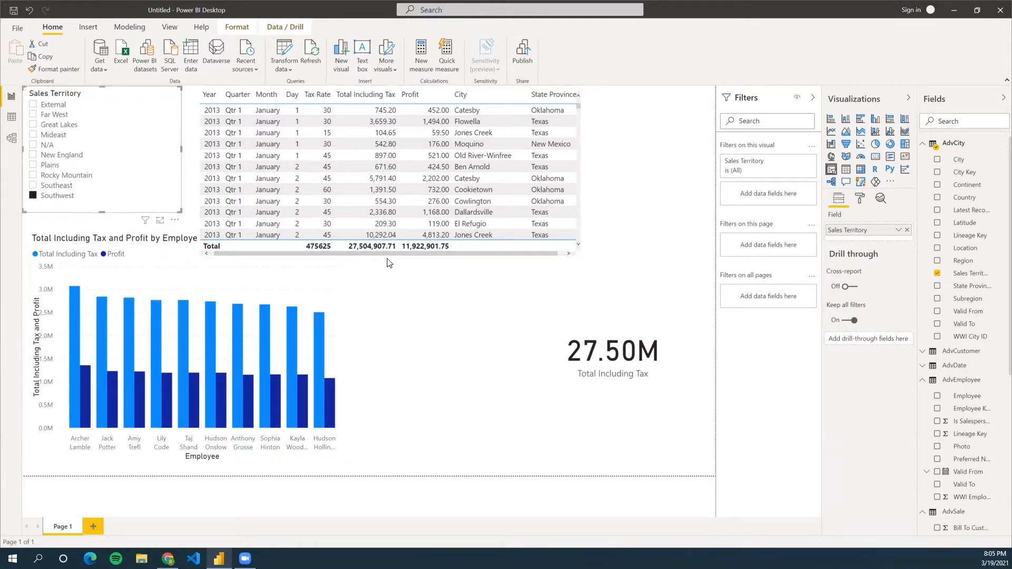
left_click(580, 258)
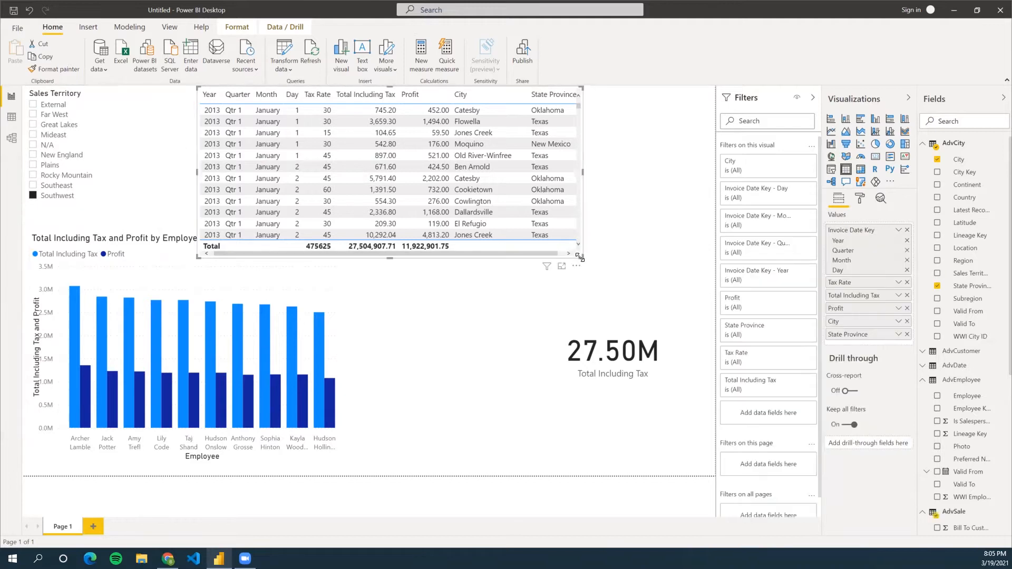
left_click_drag(580, 257, 567, 232)
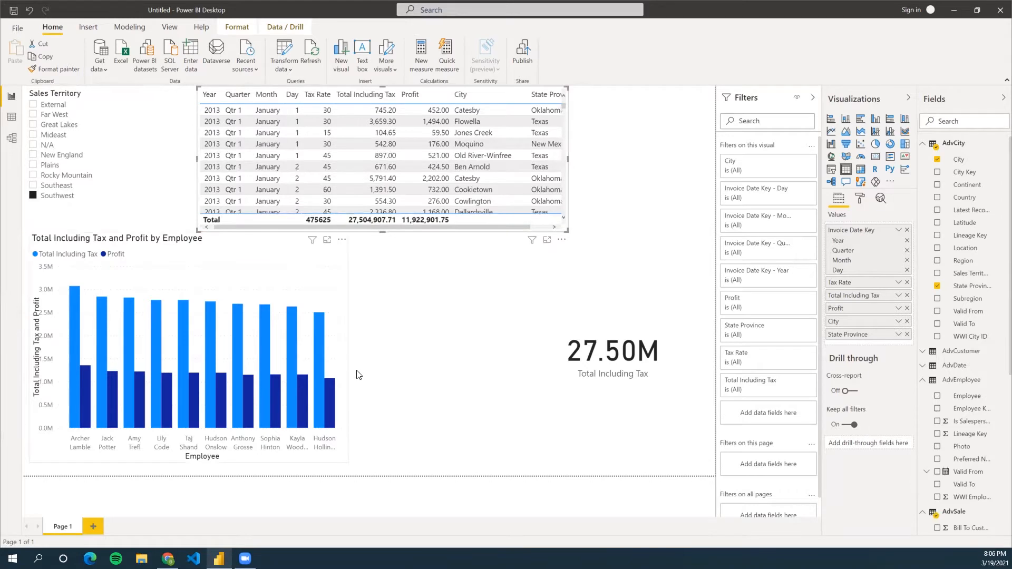
Step: Widen the employee chart and extend it to the page's lower edge, placing the Total Including Tax card beside it
left_click(353, 351)
left_click_drag(352, 350, 522, 388)
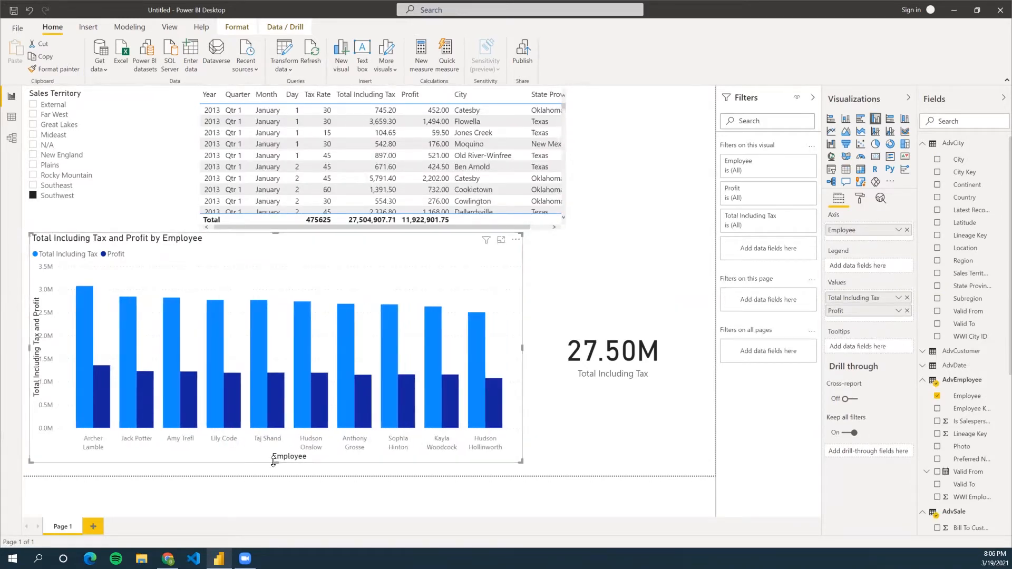
left_click_drag(275, 463, 276, 478)
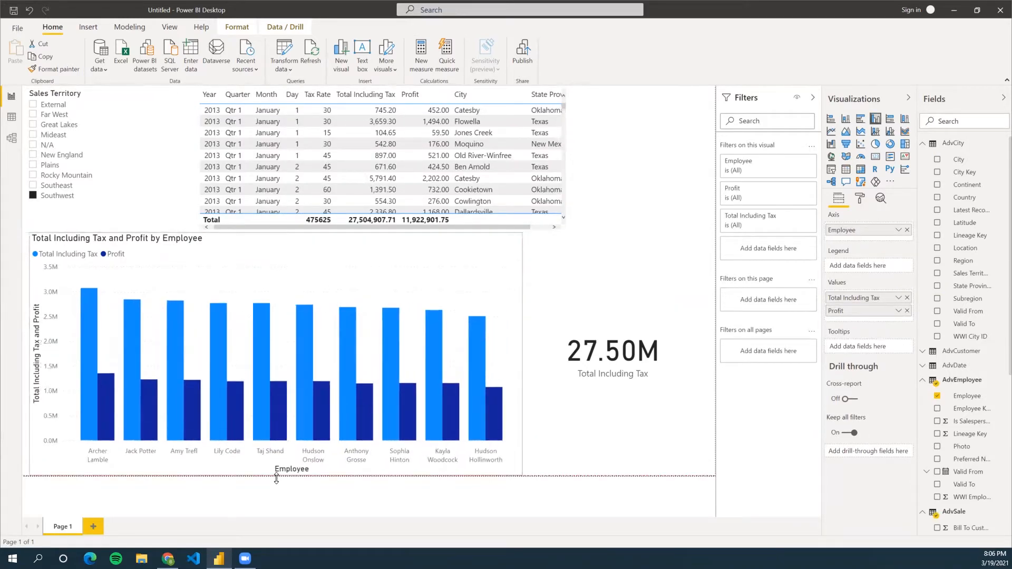
left_click(608, 410)
left_click_drag(608, 406, 610, 401)
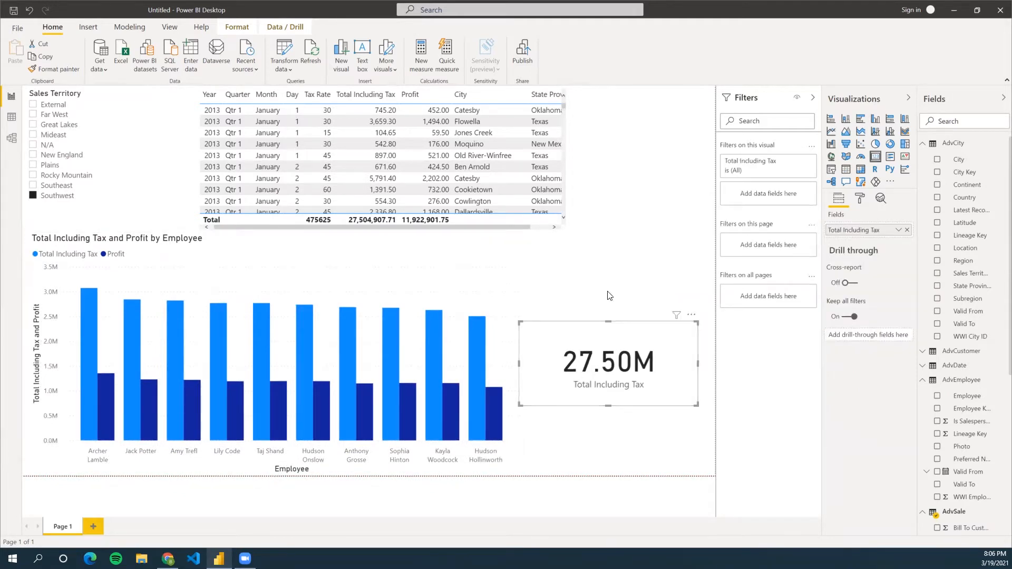
left_click(610, 296)
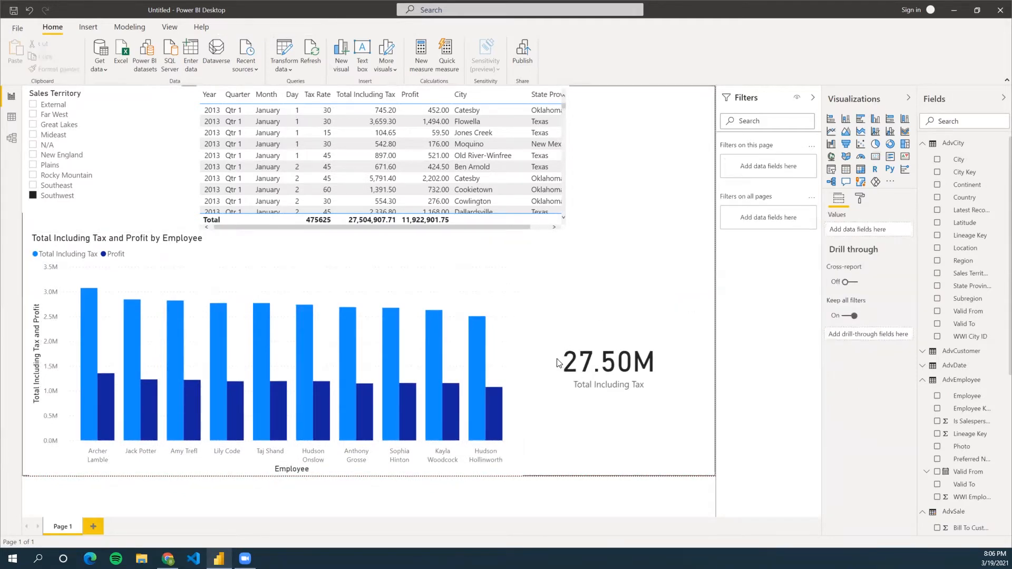
Step: Add a text box reading "Adventure Trading Employees Sales Data" beside the invoice date table and copy its text
left_click(363, 69)
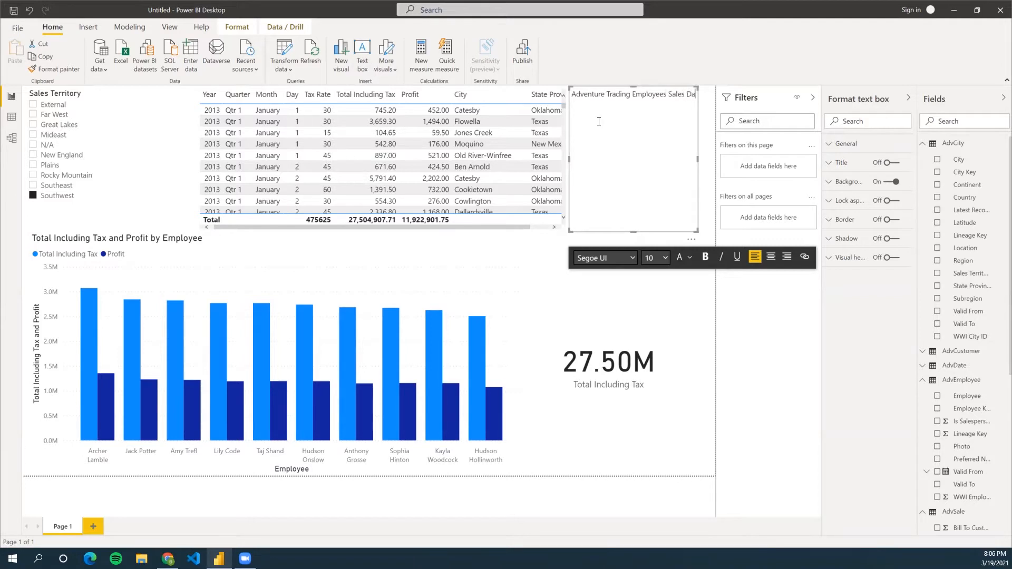
type("ta")
key("ctrl+a")
key("ctrl+c")
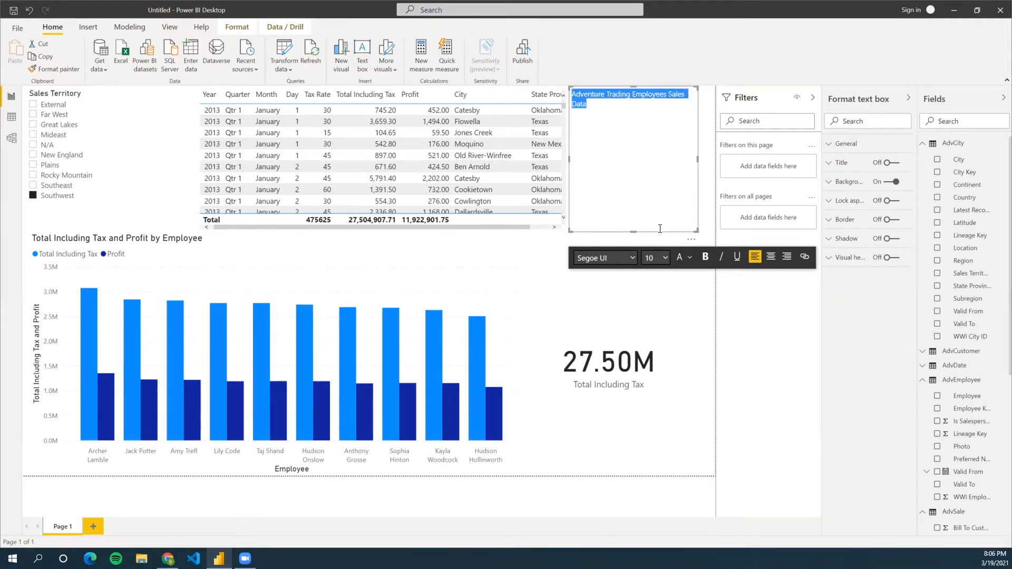
Step: Format the text box title as bold at font size 28
left_click(665, 258)
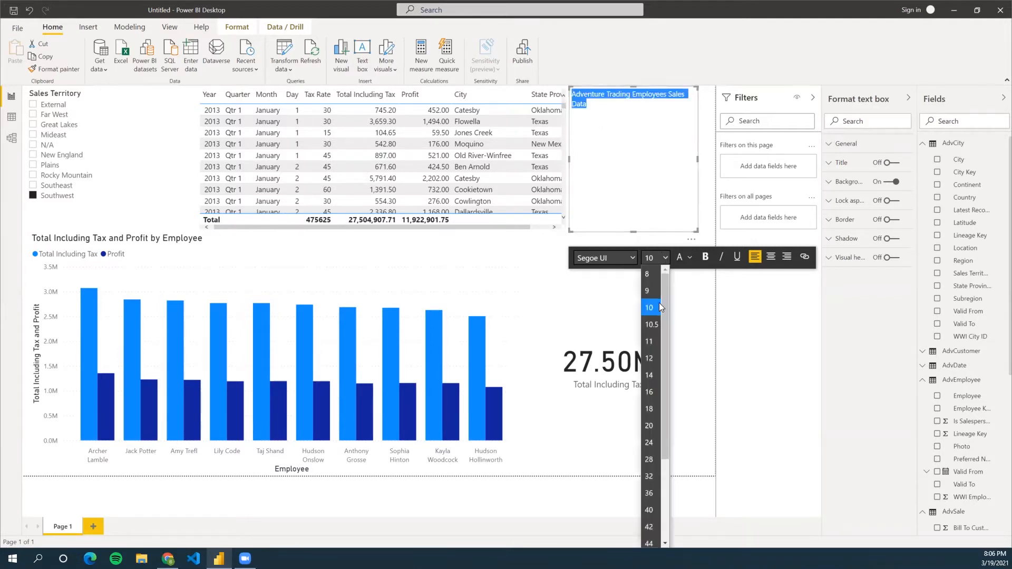
left_click(650, 460)
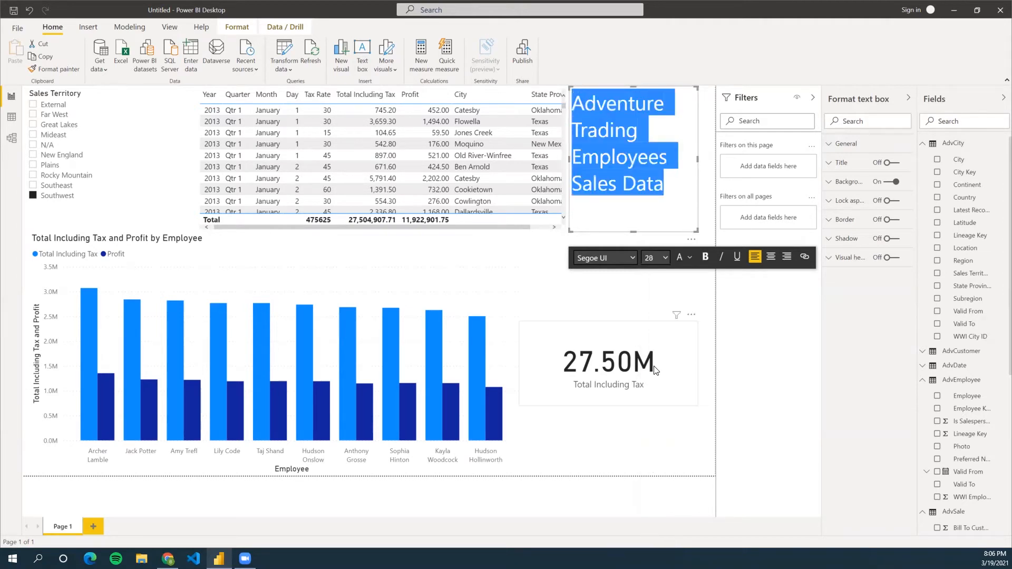
left_click(705, 257)
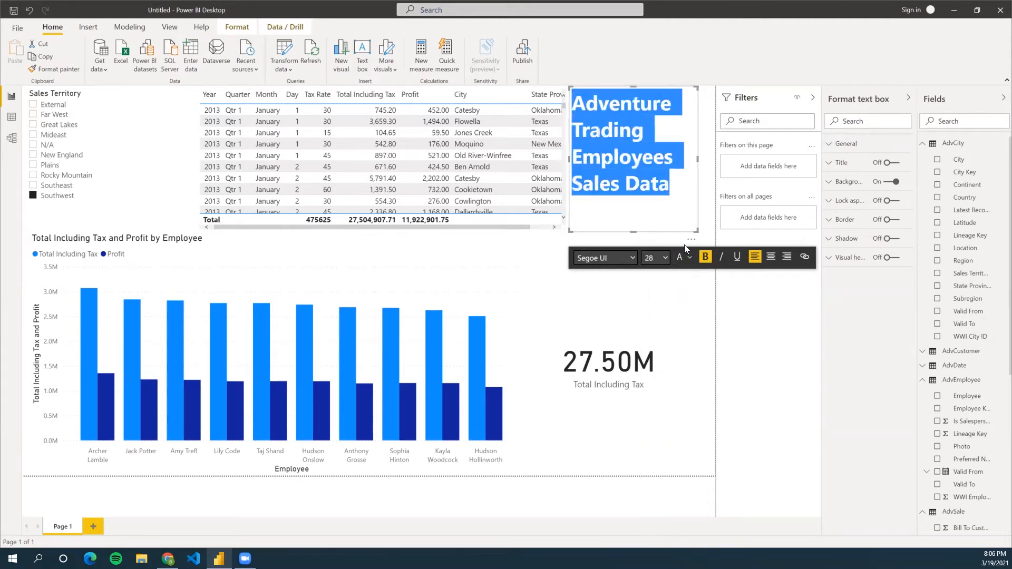
left_click(659, 163)
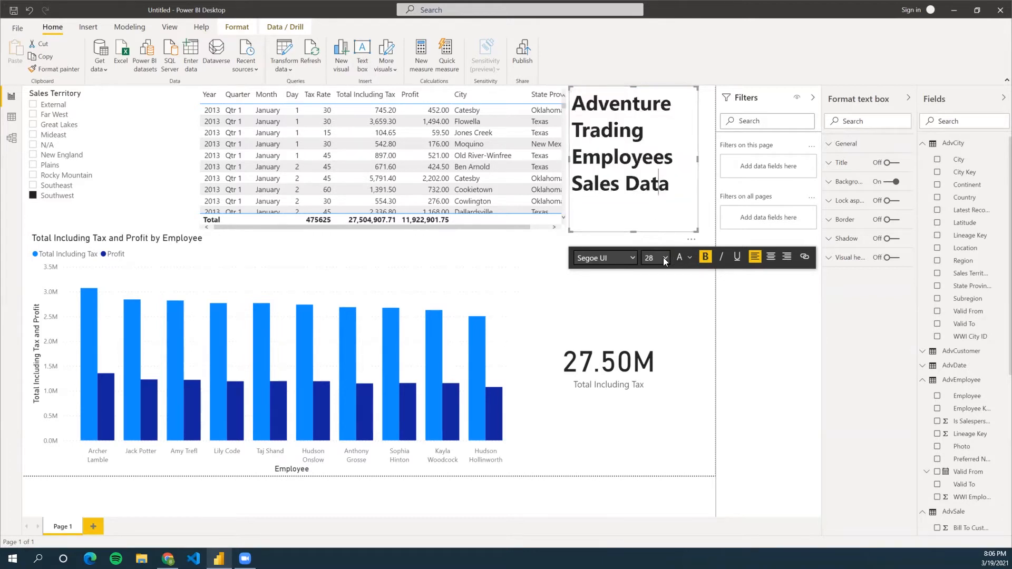
left_click(673, 298)
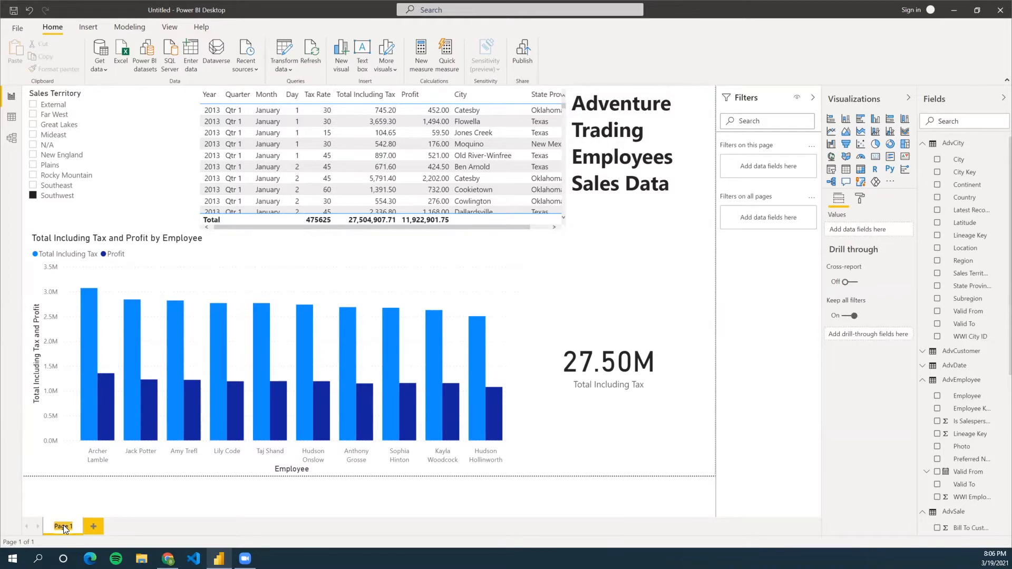
Step: Rename the report page "Adventure Trading Employees Sales Data" with the copied title and add a new page
key("ctrl+v")
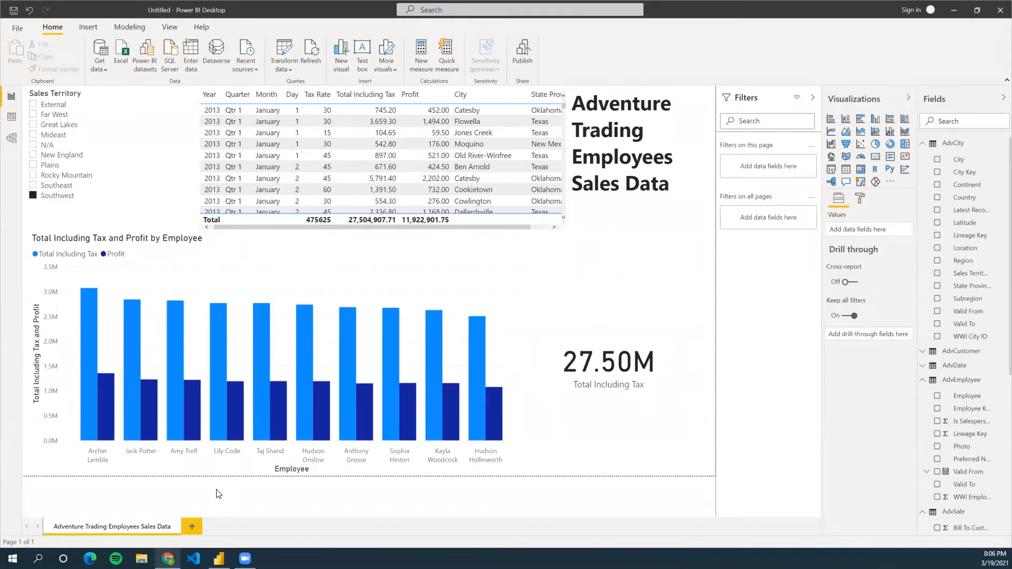
left_click(191, 524)
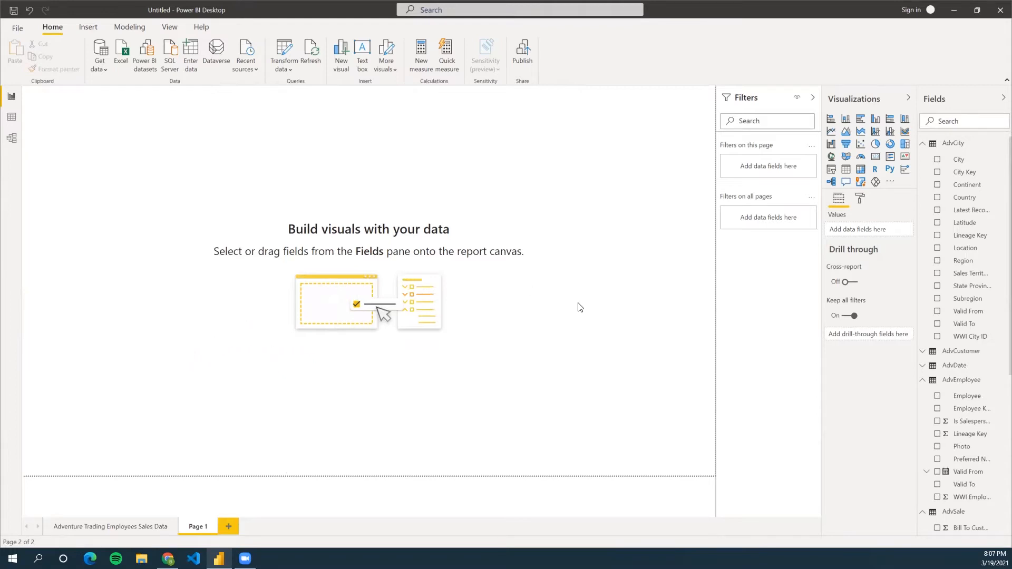
Step: Create a clustered column chart of AdvSale's Total Including Tax by AdvCustomer's Buying Group on the new page
left_click(922, 144)
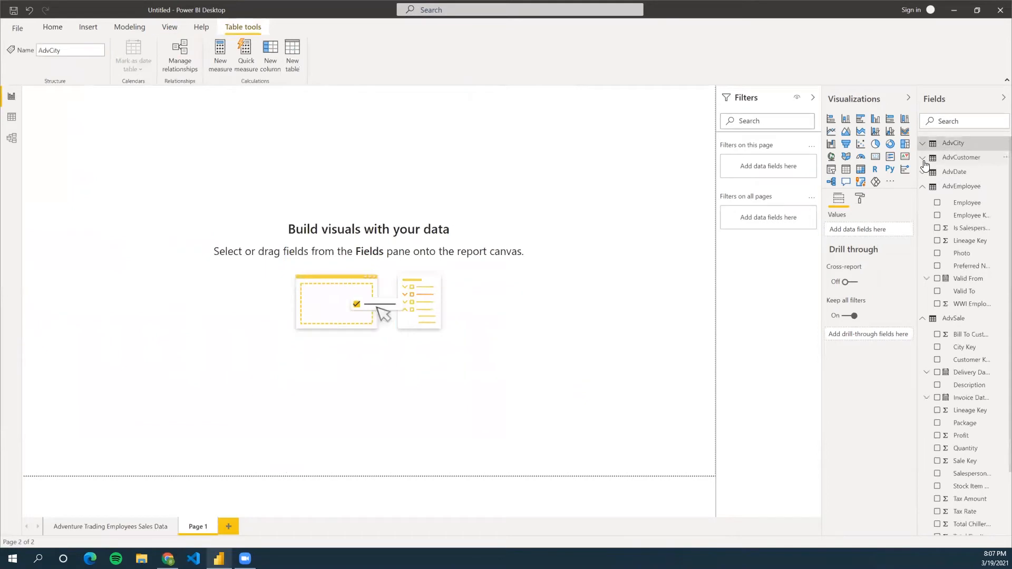
left_click(923, 160)
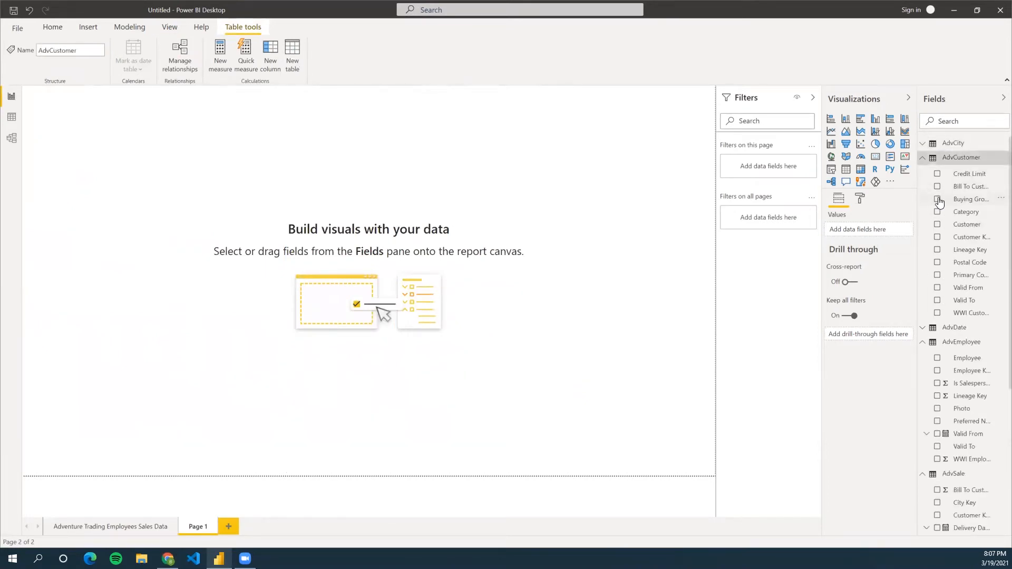
left_click(937, 199)
scroll(940, 203, "down", 5)
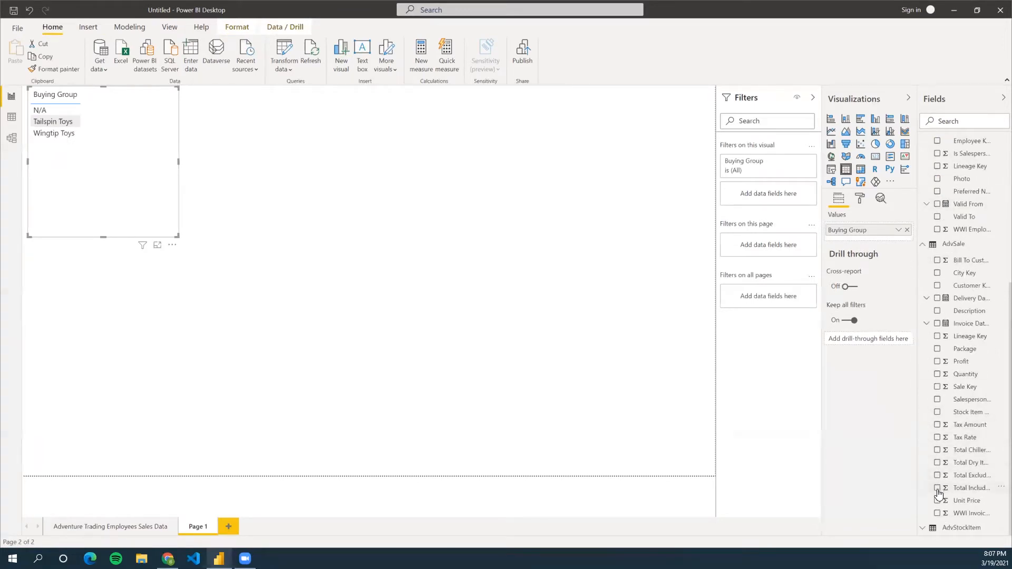
left_click(937, 488)
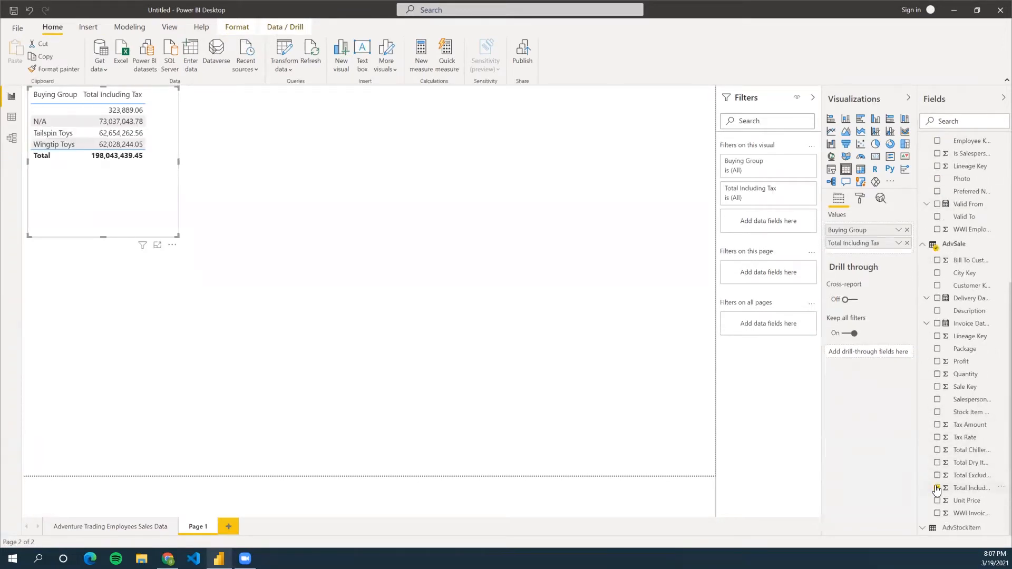
left_click(876, 119)
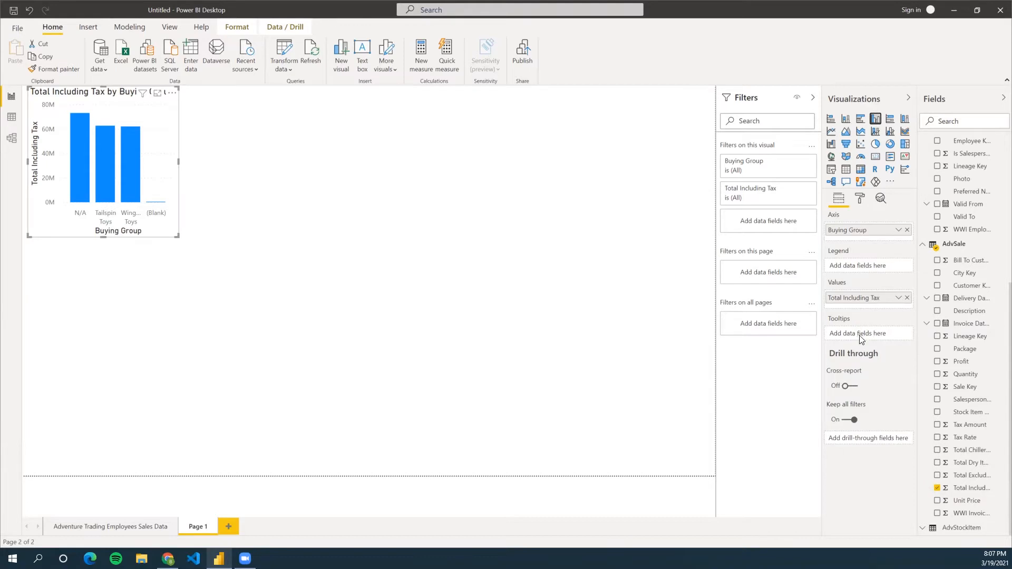
Step: Set the Buying Group chart's Total Including Tax aggregation to Minimum and enlarge the chart
left_click(897, 298)
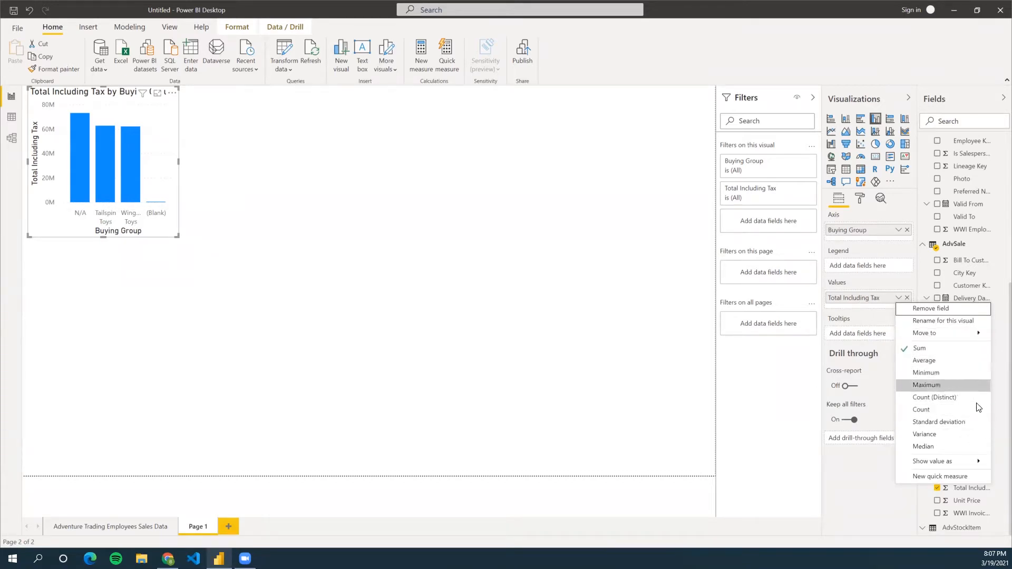
left_click(944, 372)
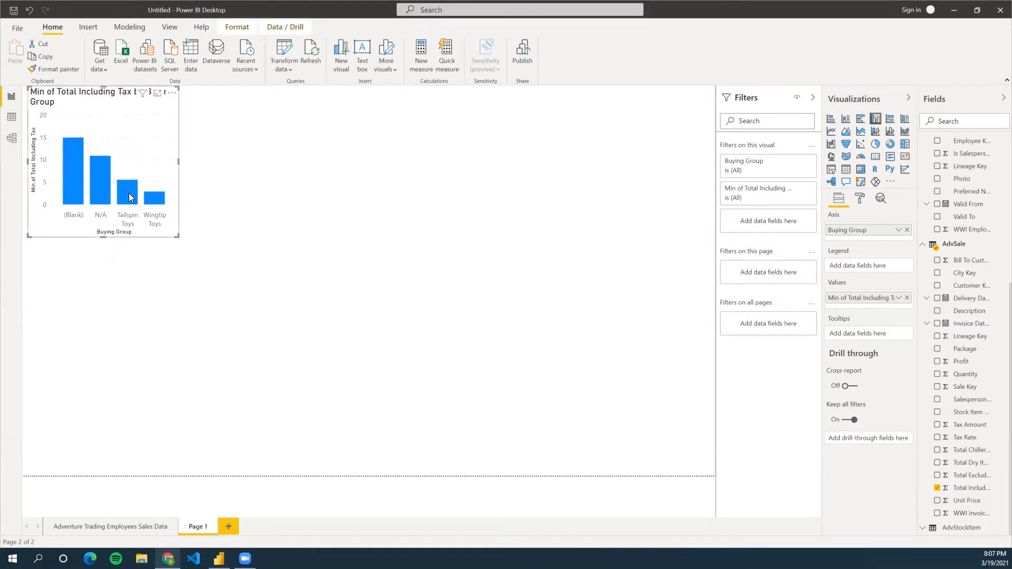
mouse_move(127, 195)
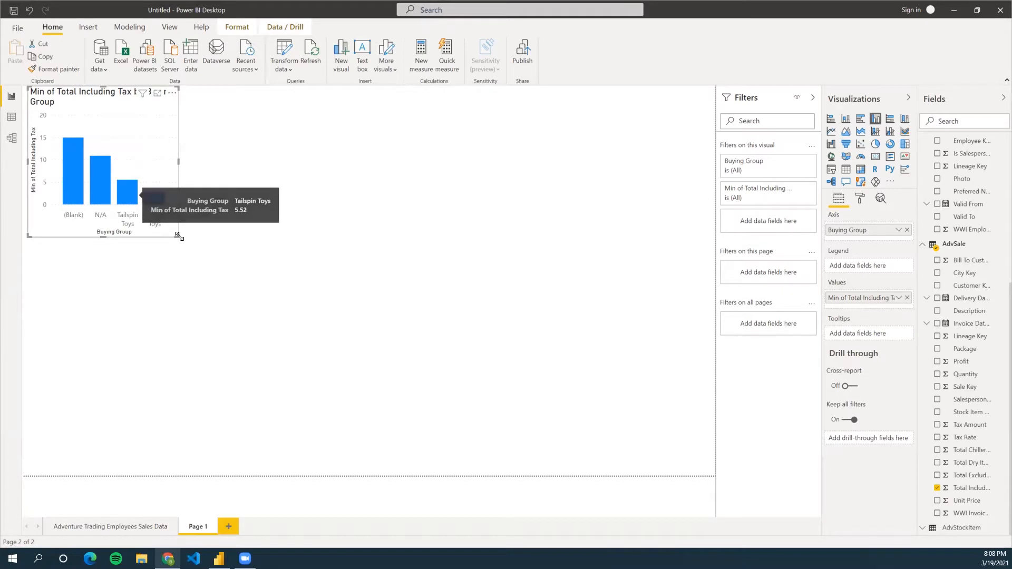
left_click_drag(177, 236, 283, 320)
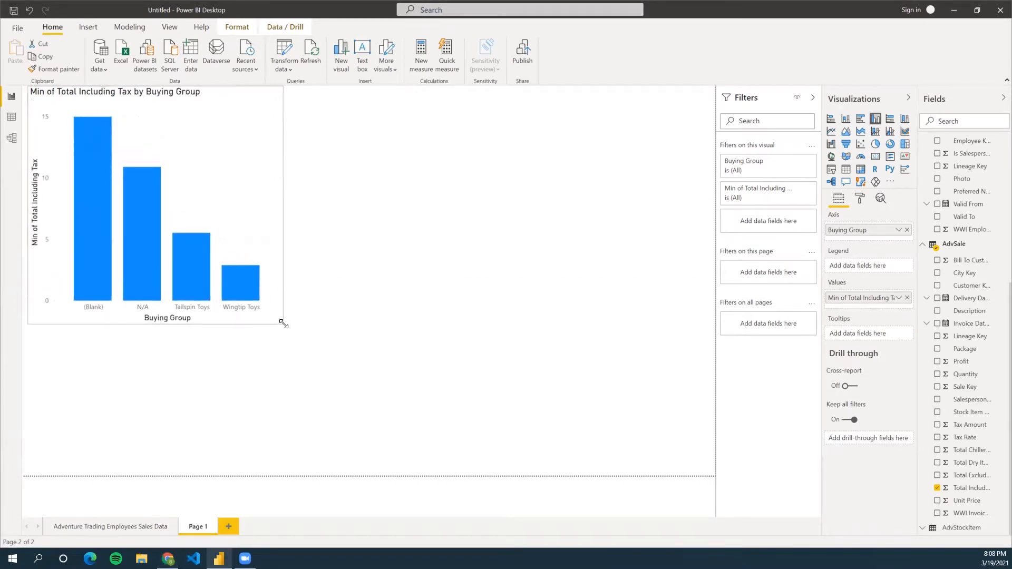
left_click(567, 324)
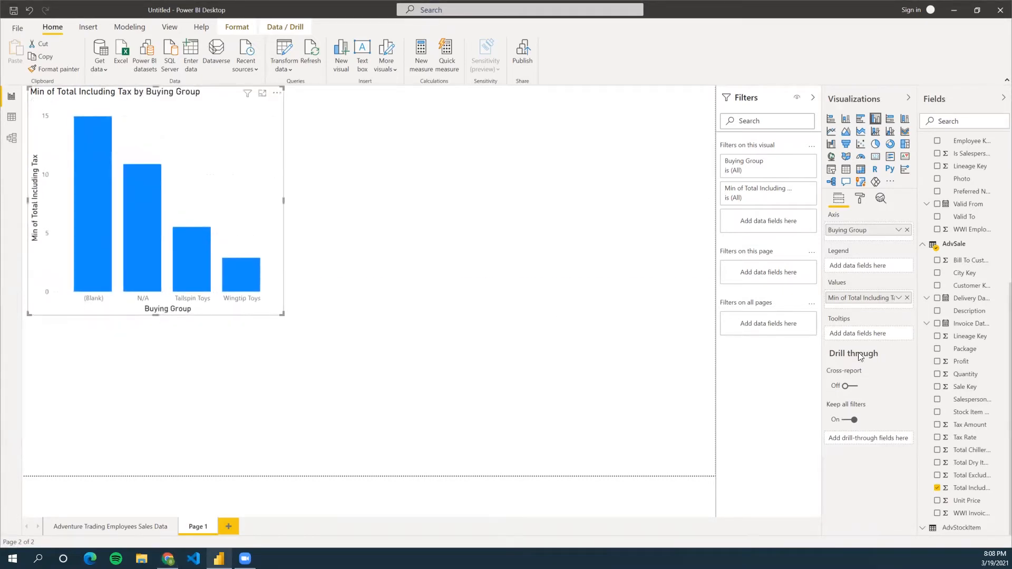
left_click(199, 236)
left_click(248, 202)
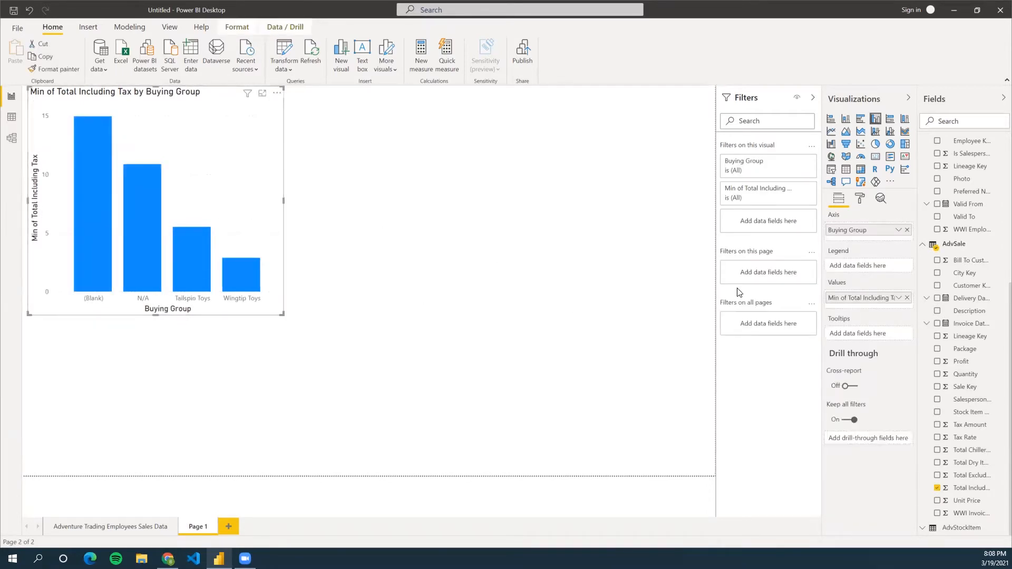
left_click(899, 300)
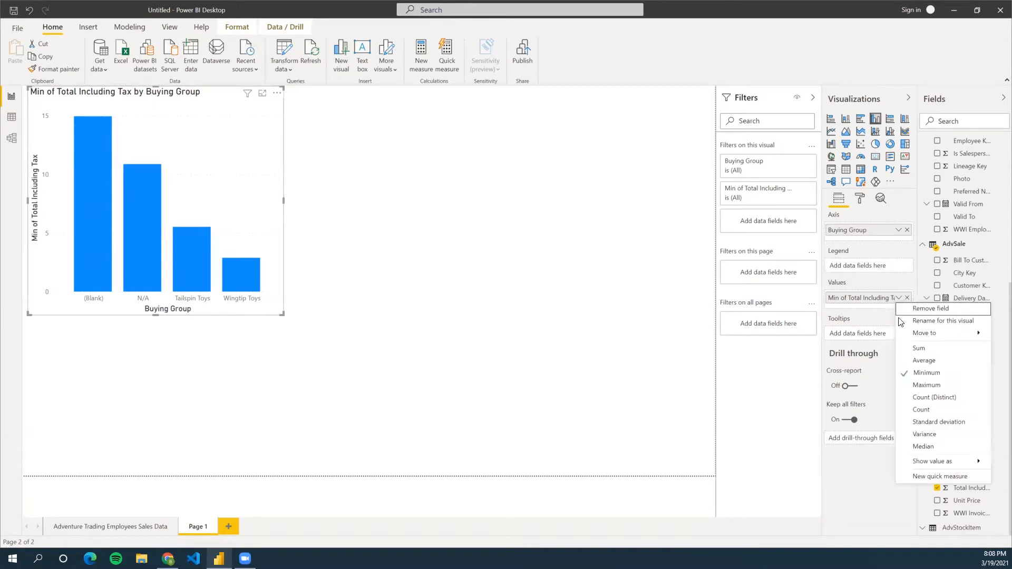
mouse_move(904, 337)
left_click(474, 380)
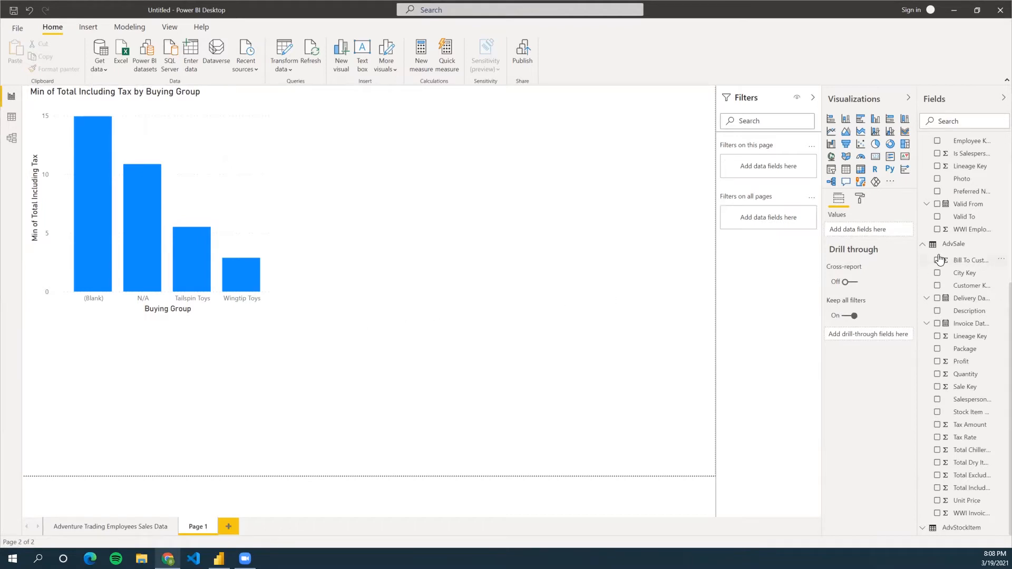
Step: Add a card visual showing AdvCustomer's Credit Limit and place it beside the Buying Group chart
scroll(941, 238, "up", 3)
scroll(942, 238, "up", 3)
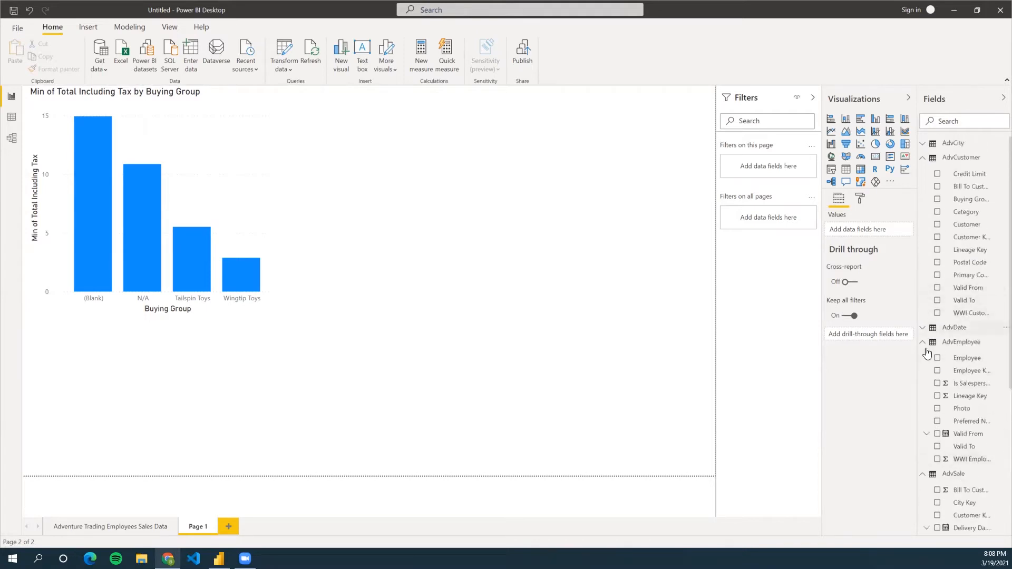
left_click(922, 343)
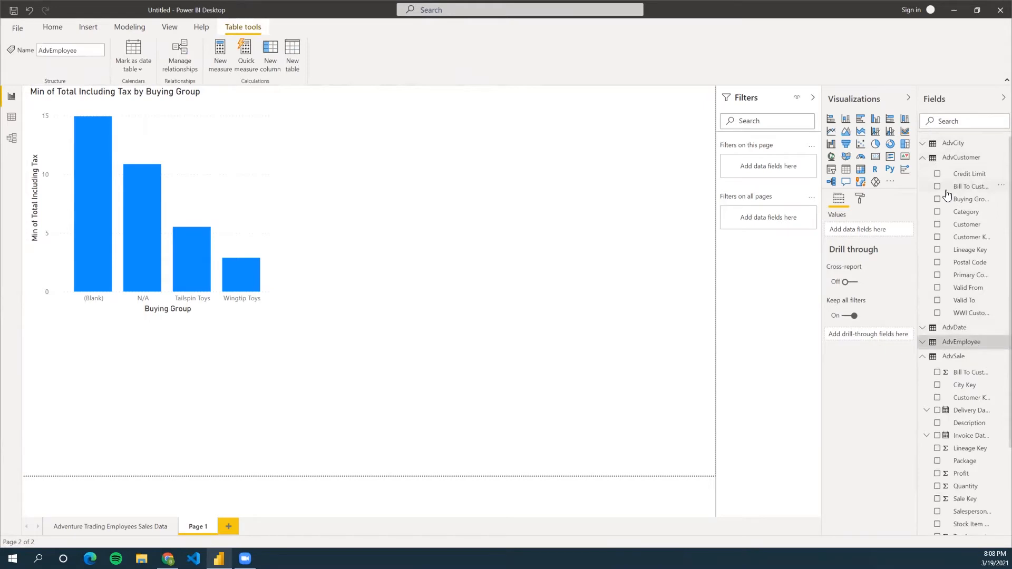
left_click(533, 222)
left_click(875, 156)
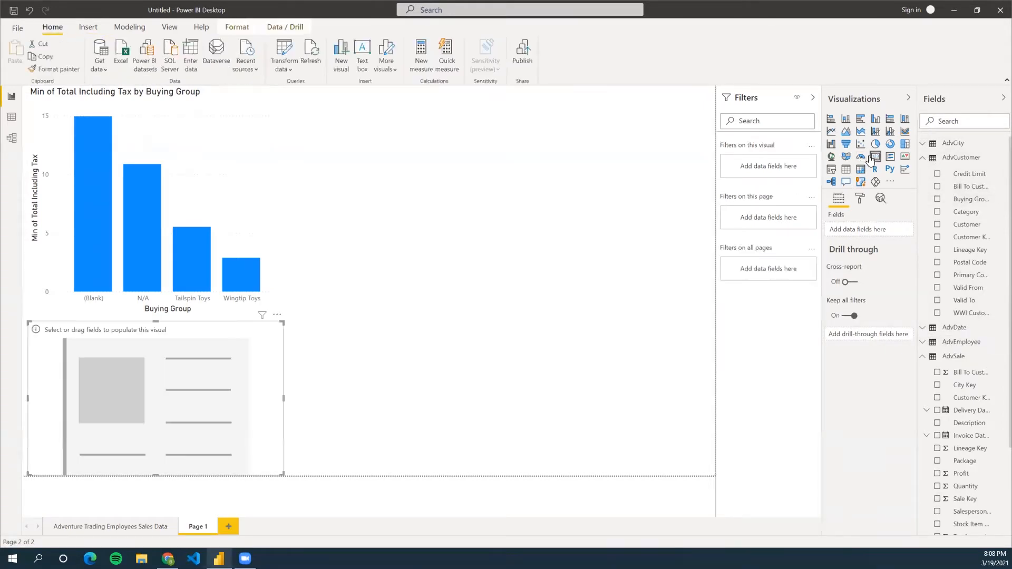
left_click_drag(219, 335, 496, 140)
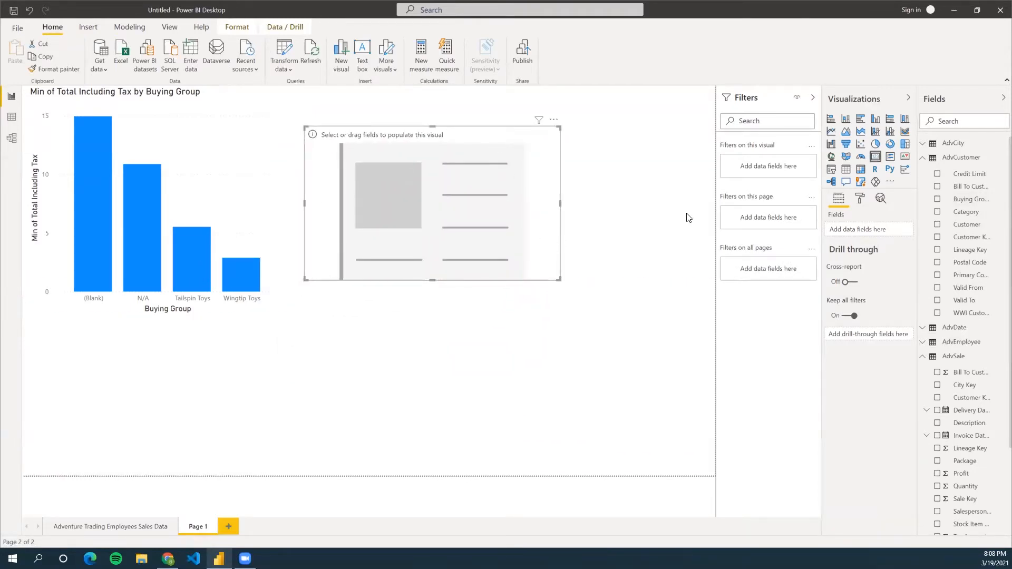
left_click(938, 175)
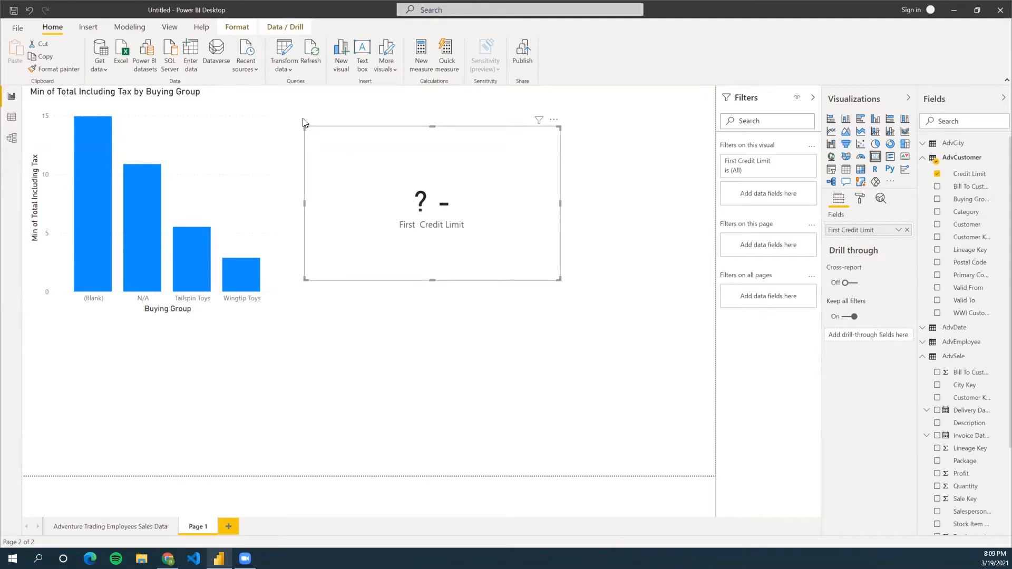
Step: Remove the "?" and "-" characters from the Credit Limit column of the AdvCustomer query by replacing them with nothing
left_click(278, 51)
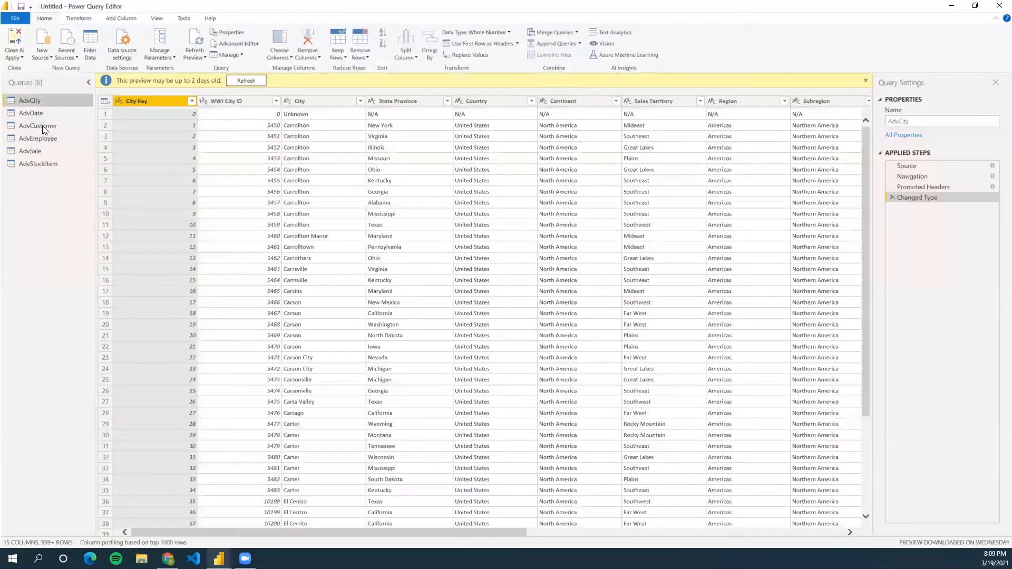
left_click(42, 125)
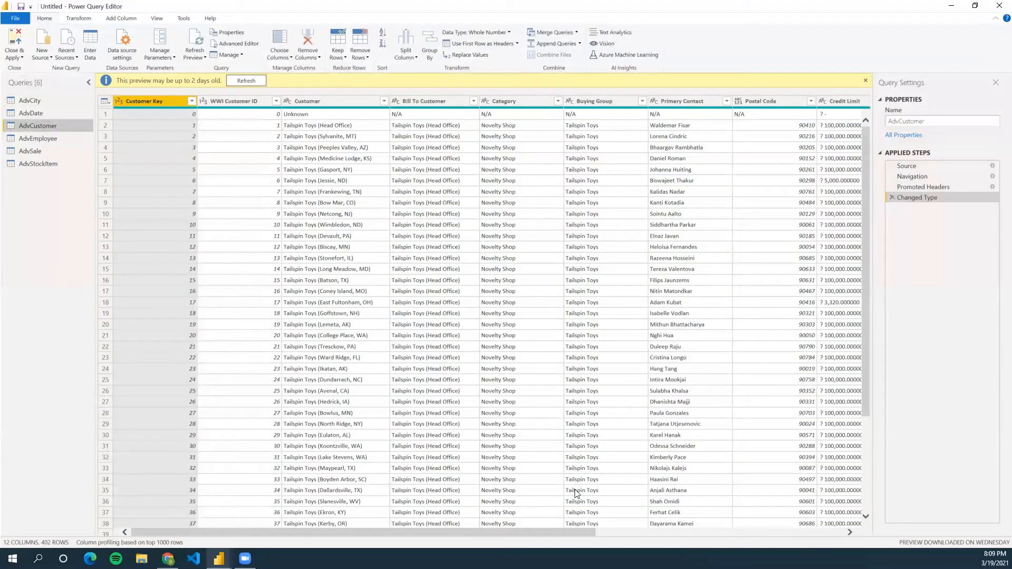
left_click_drag(585, 533, 779, 535)
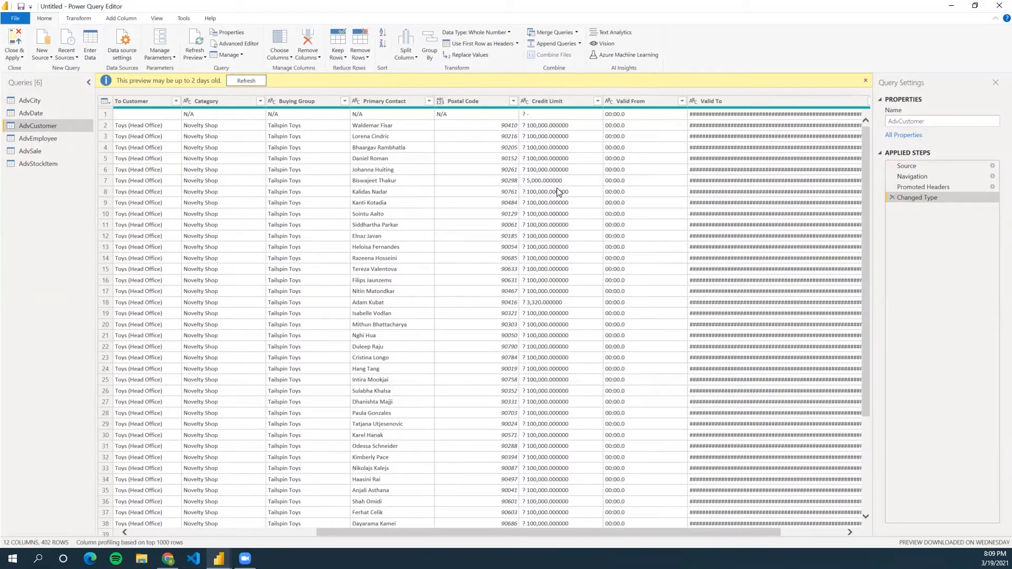
left_click(566, 102)
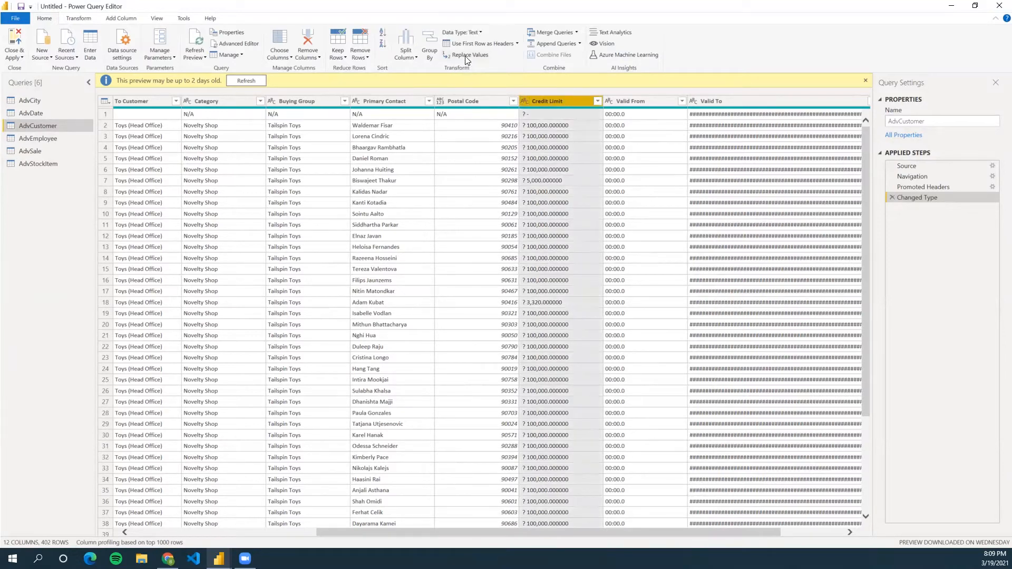
left_click(465, 56)
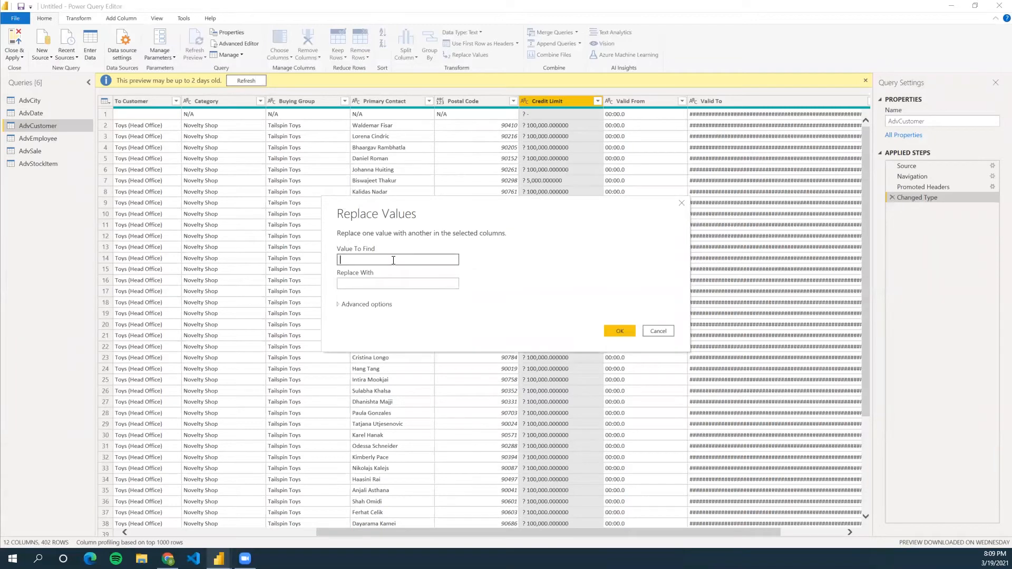
type("?")
left_click(615, 330)
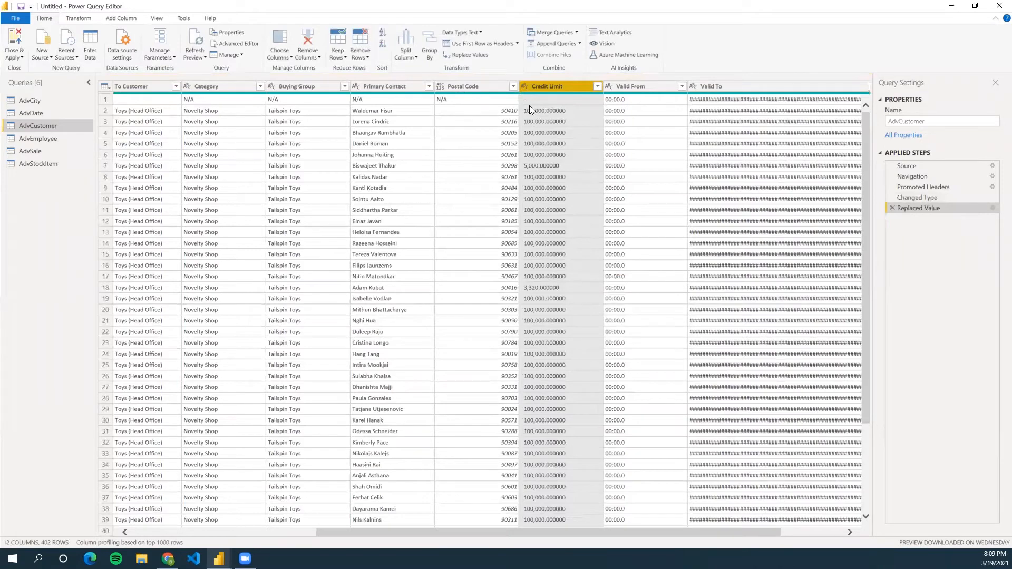
left_click(481, 55)
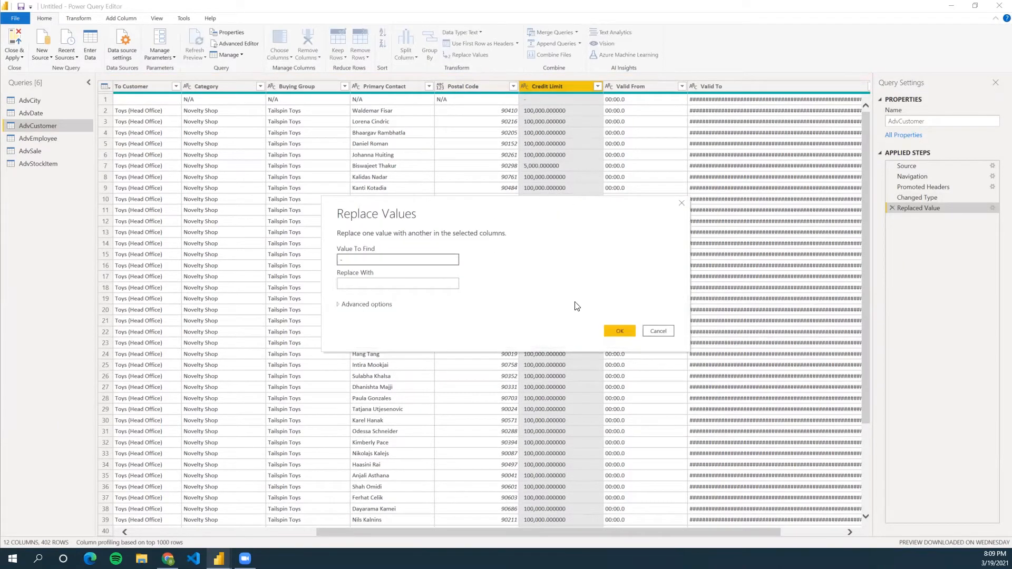
left_click(616, 332)
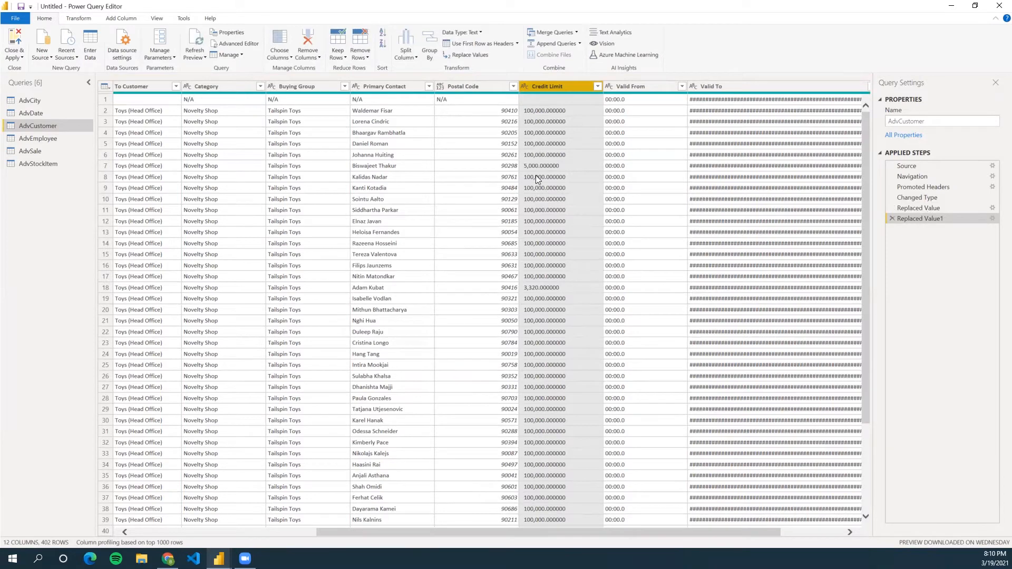
Step: Change the Credit Limit column's data type to Decimal Number and apply the query changes to the report
left_click(475, 32)
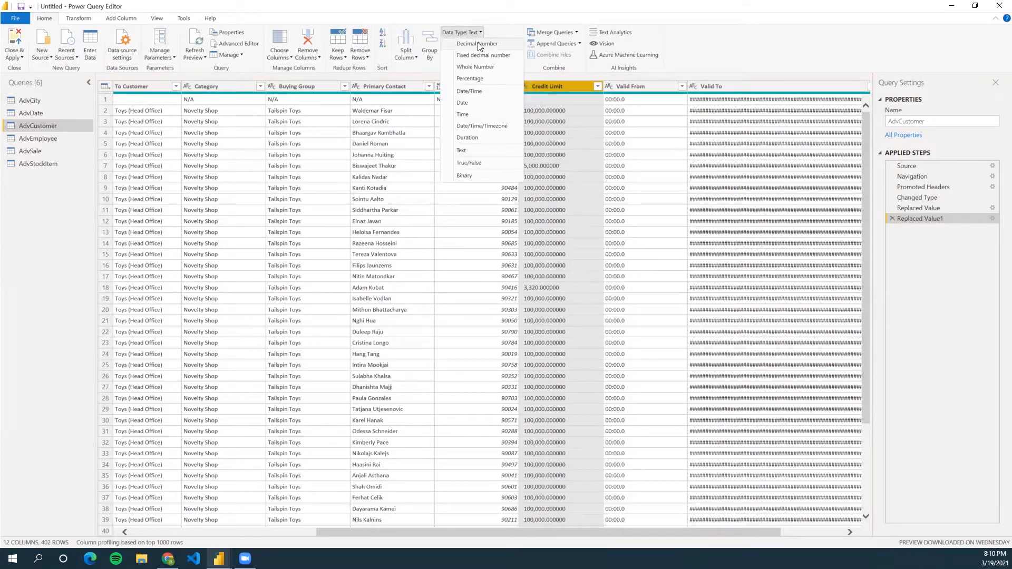
left_click(478, 45)
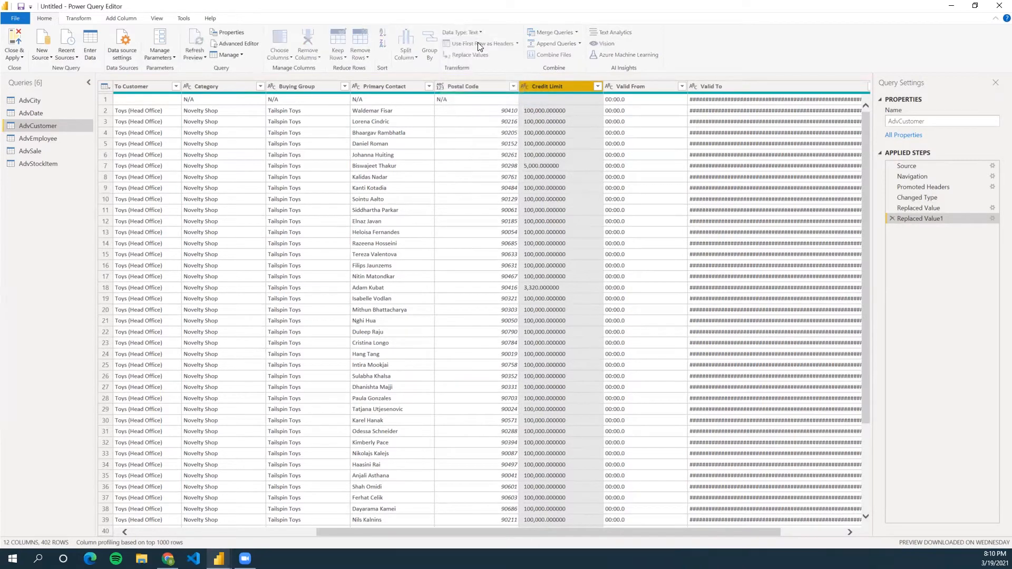
left_click(551, 117)
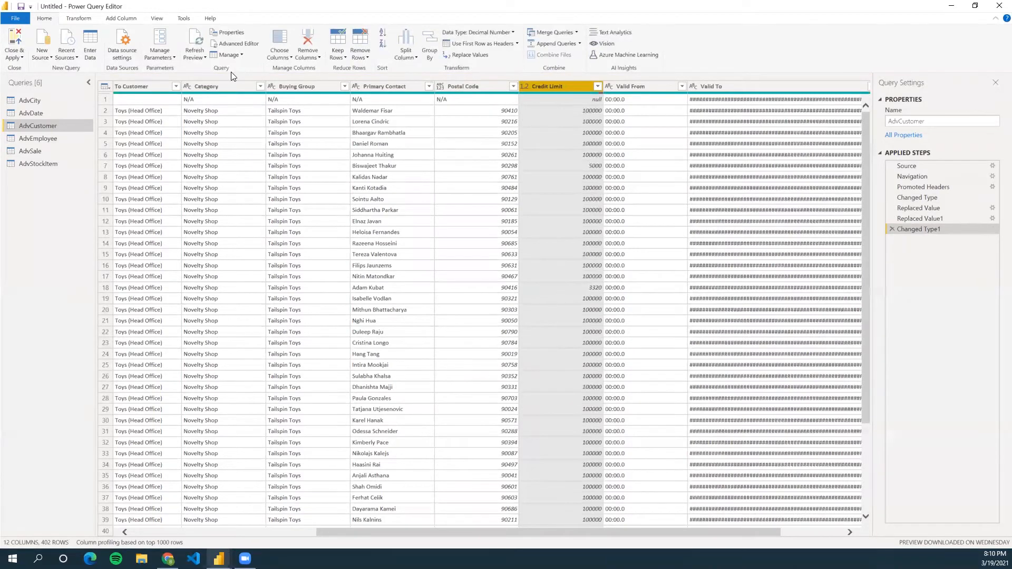
left_click(17, 41)
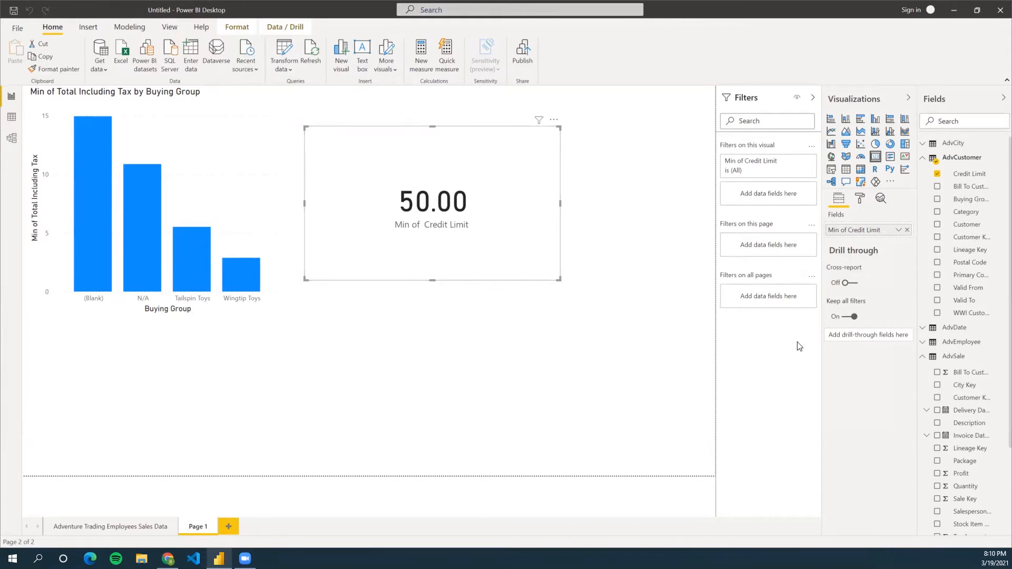
Step: Set the card's Credit Limit aggregation to Average and move the card up to the page's upper edge
left_click(897, 231)
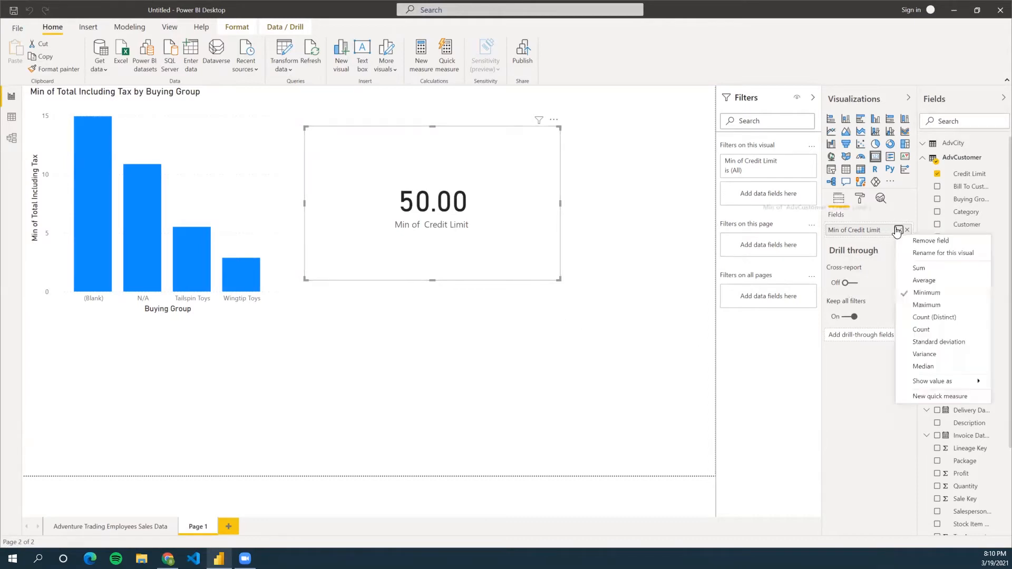
left_click(921, 281)
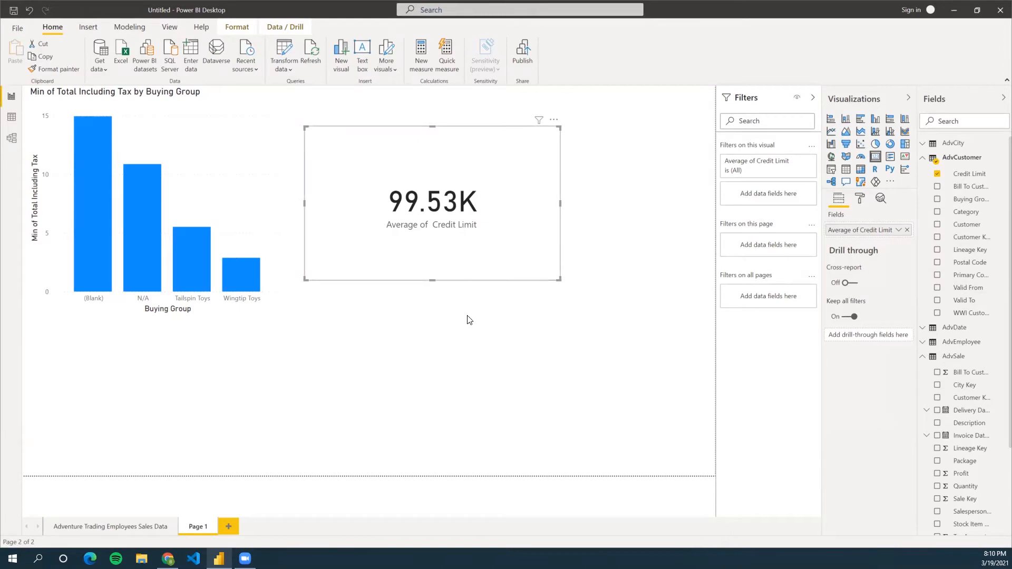
left_click(472, 329)
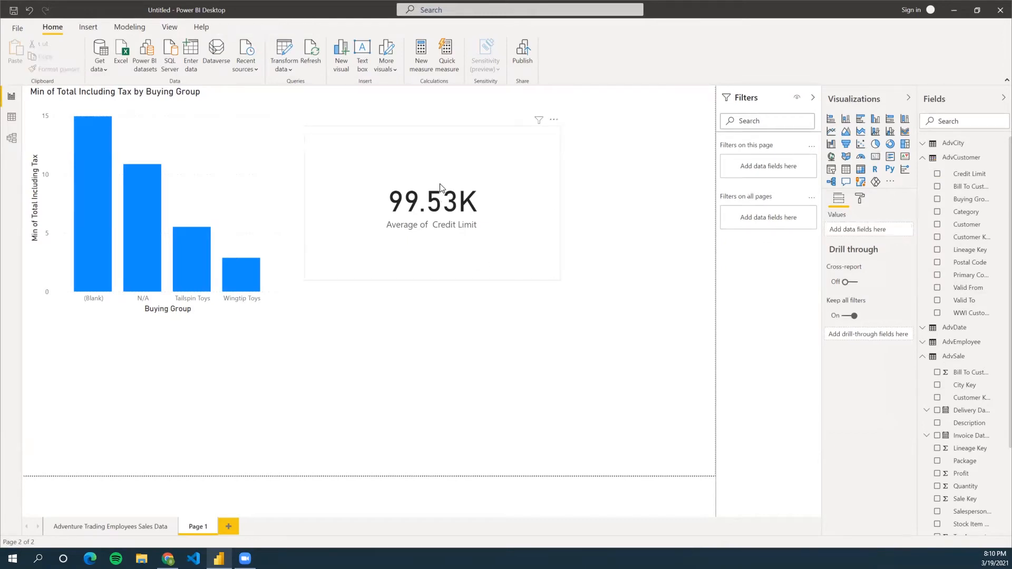
left_click_drag(440, 188, 440, 148)
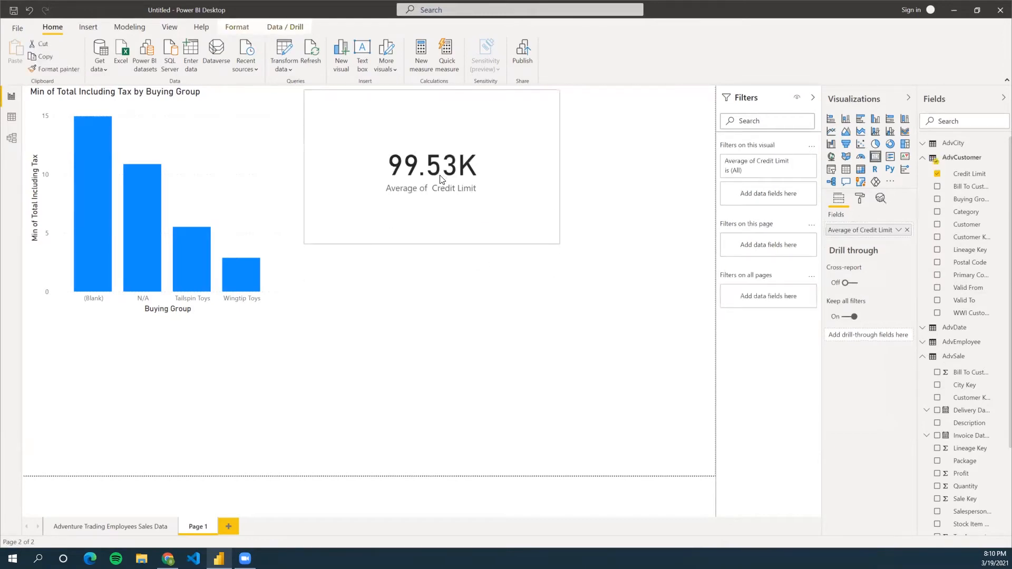
left_click(453, 284)
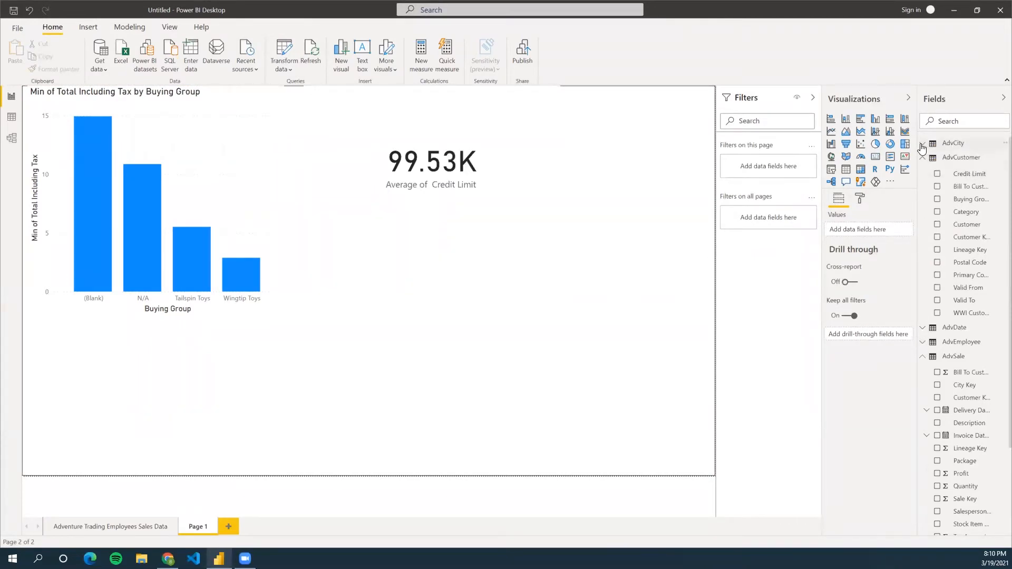
Step: Create a map of AdvCity's City with AdvSale's Quantity as the bubble size
left_click(921, 147)
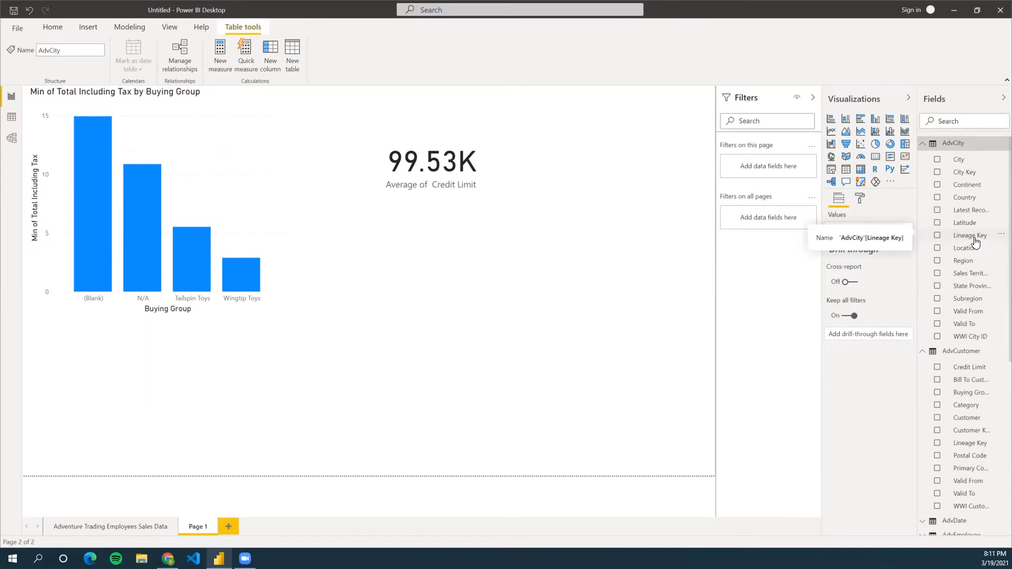
left_click(937, 161)
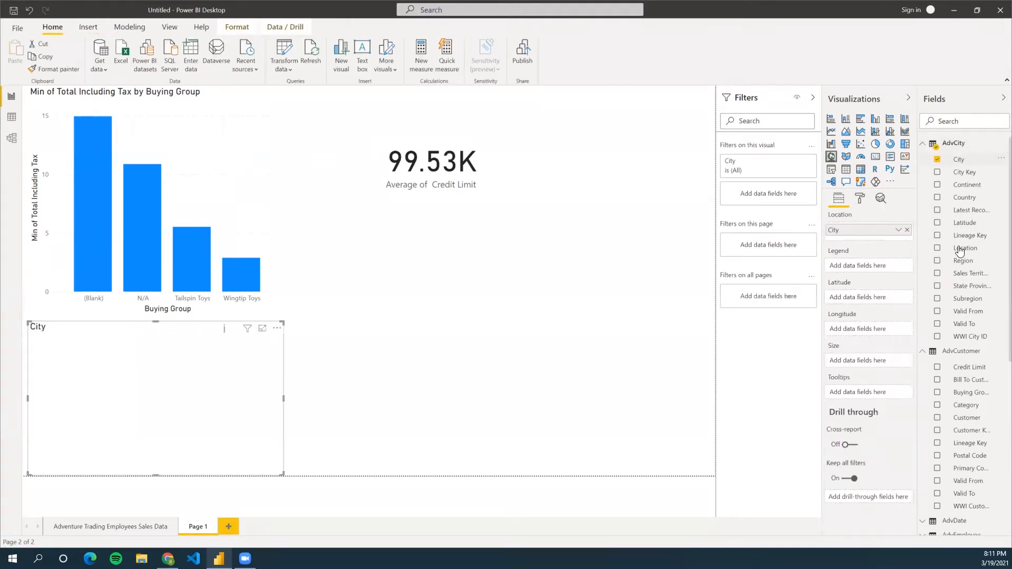
scroll(957, 285, "down", 5)
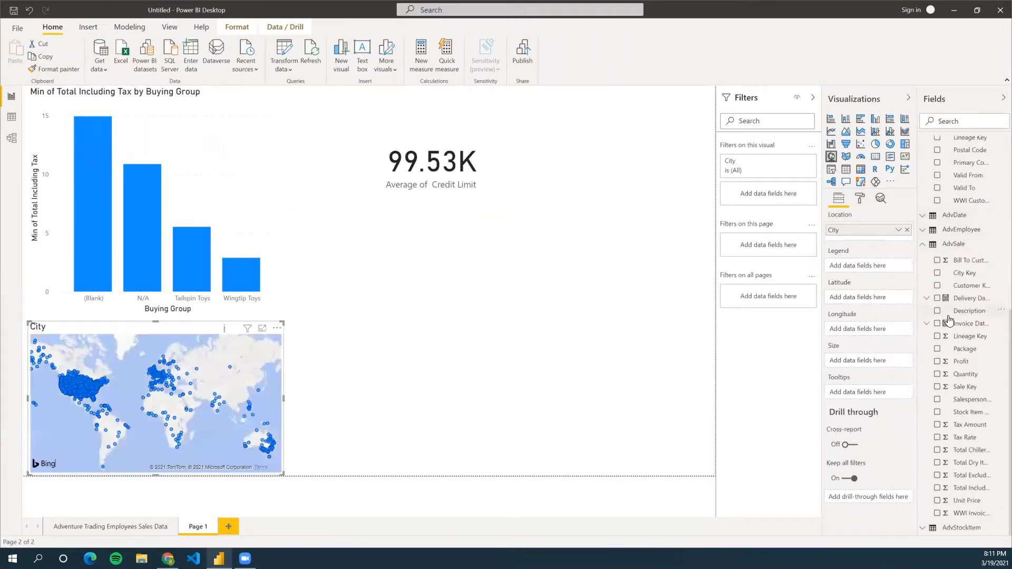
left_click(936, 375)
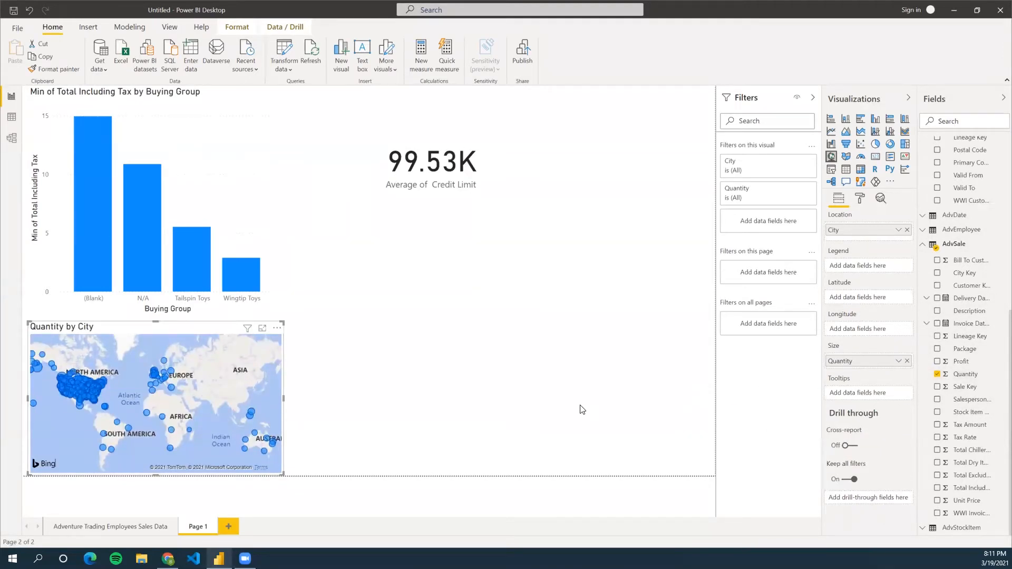
Step: Add AdvCity's Sales Territory as the legend of the Quantity by City map
mouse_move(161, 373)
scroll(970, 221, "up", 5)
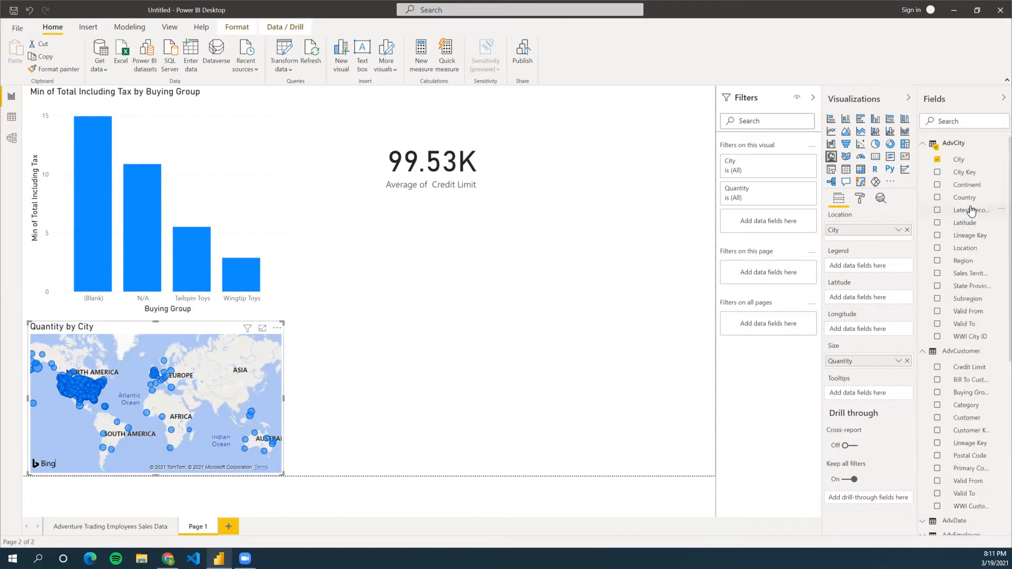
left_click(936, 273)
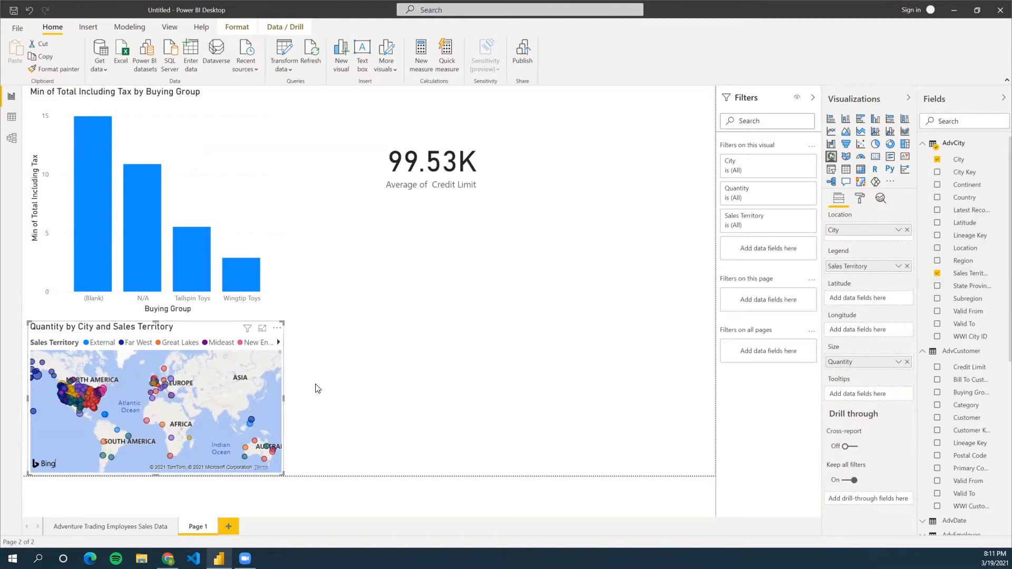
left_click(355, 377)
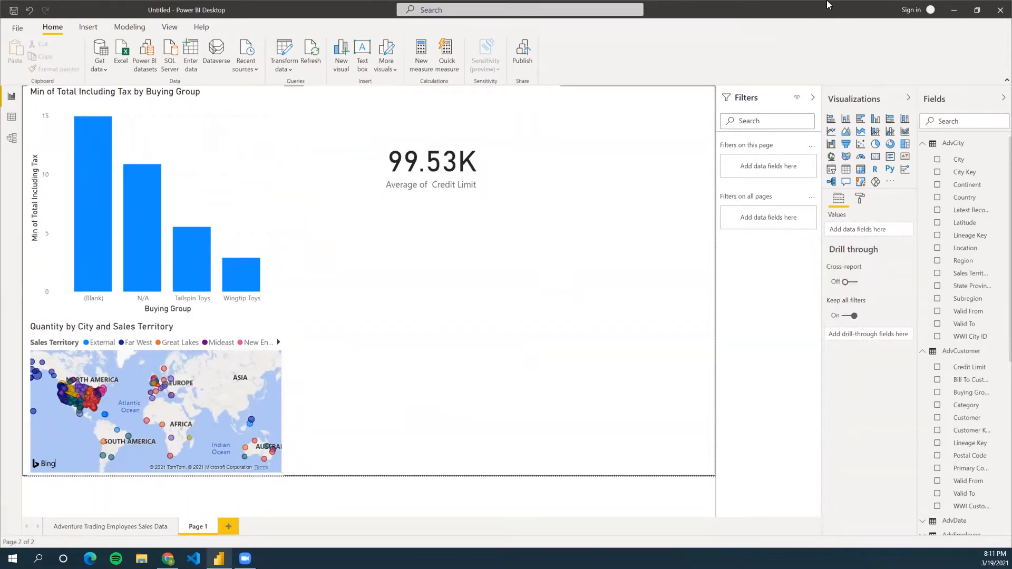
Step: Switch to the AdvDATA report and examine its AdvCity, AdvCustomer, AdvEmployee and AdvSale tables in the data view
left_click(954, 12)
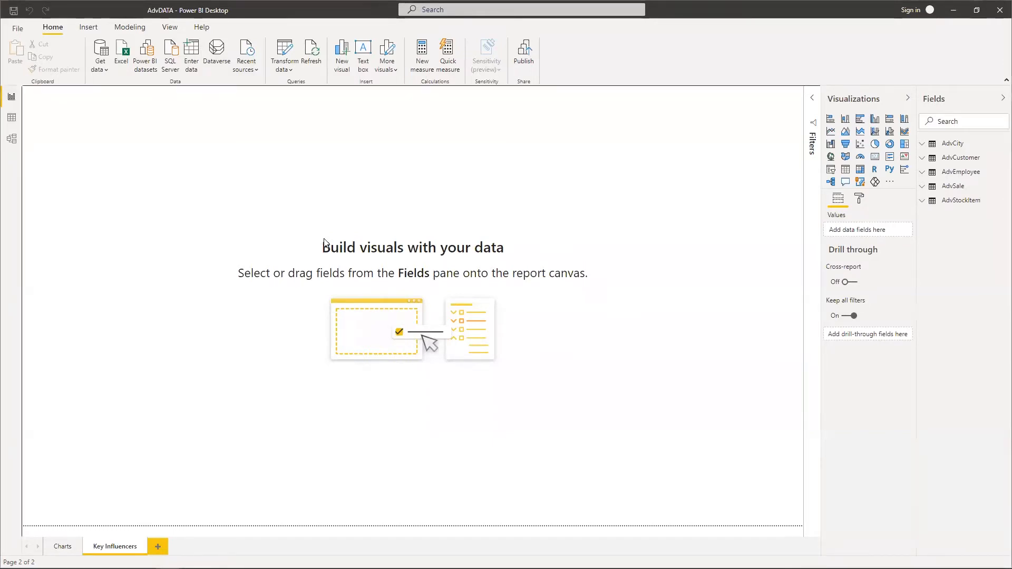
left_click(12, 120)
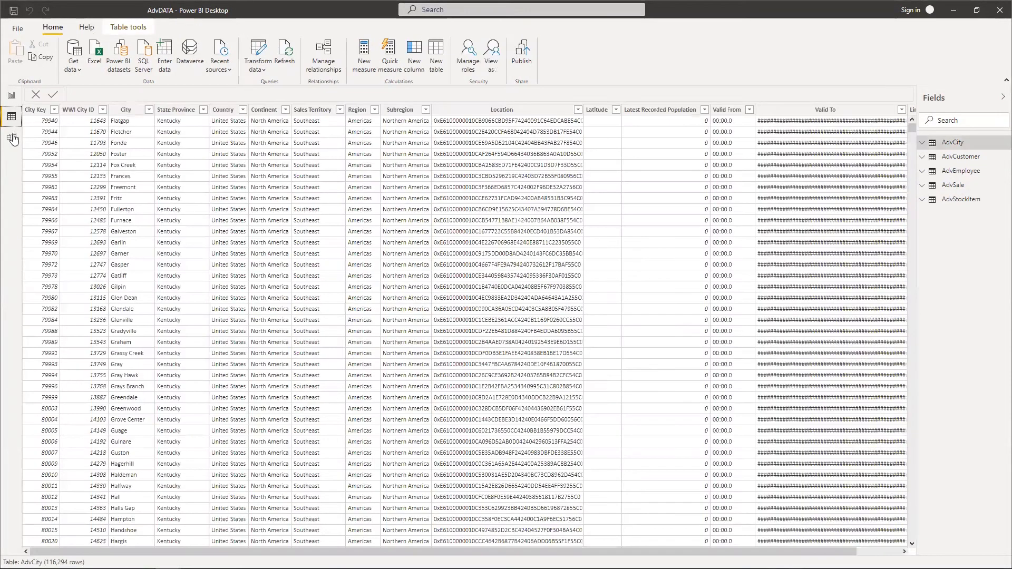
left_click(11, 96)
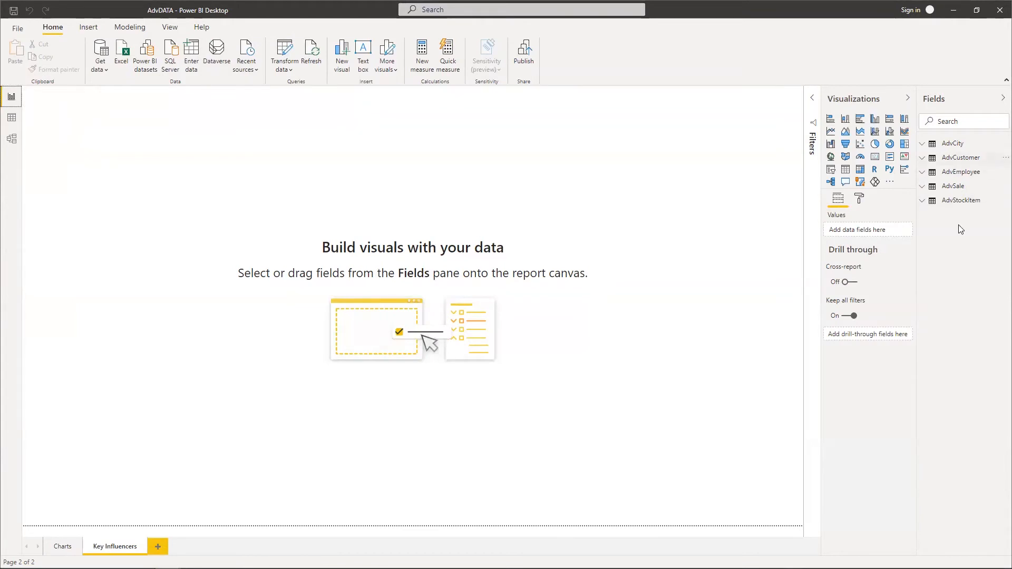
left_click(11, 120)
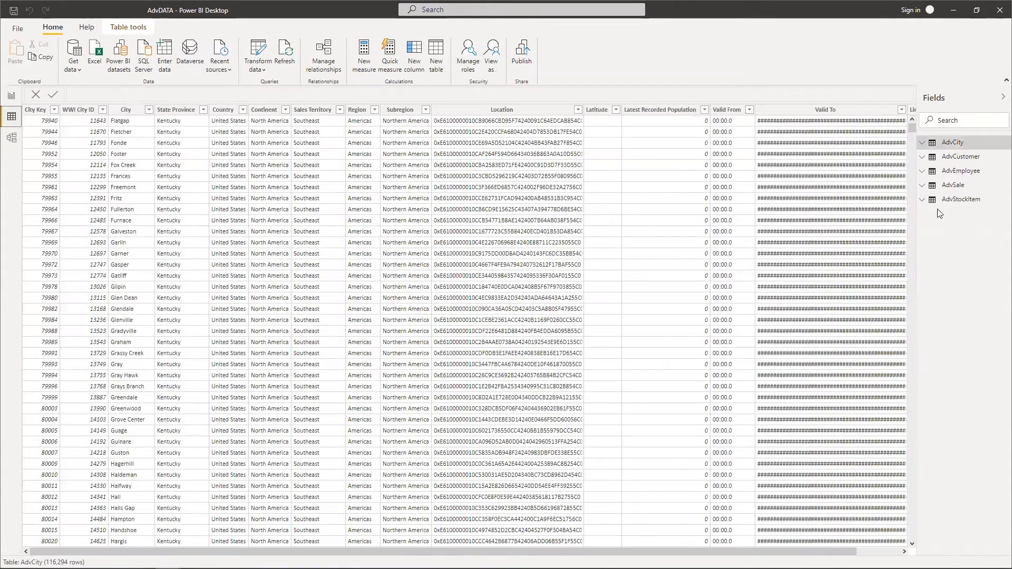
left_click(957, 157)
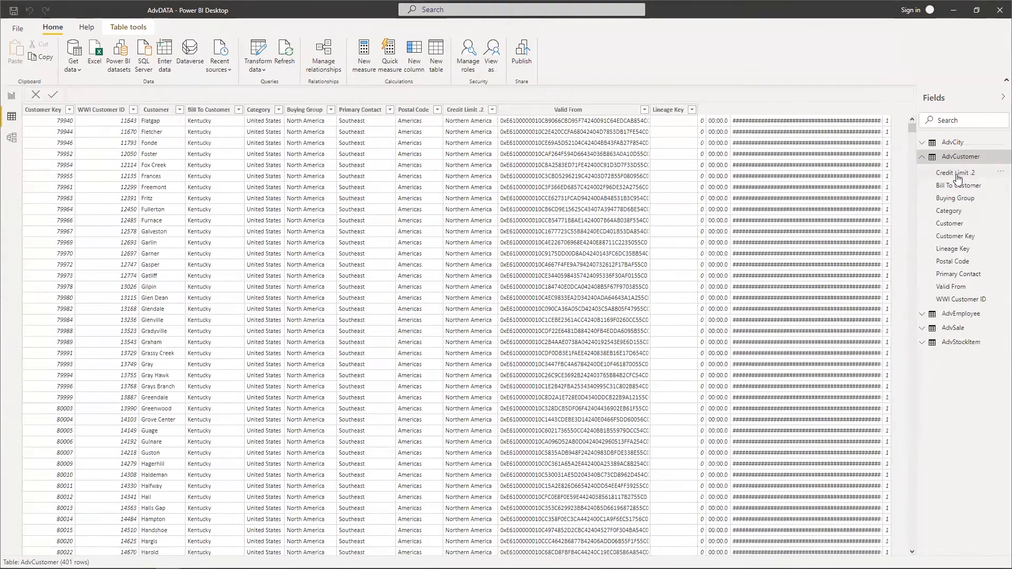
left_click(957, 315)
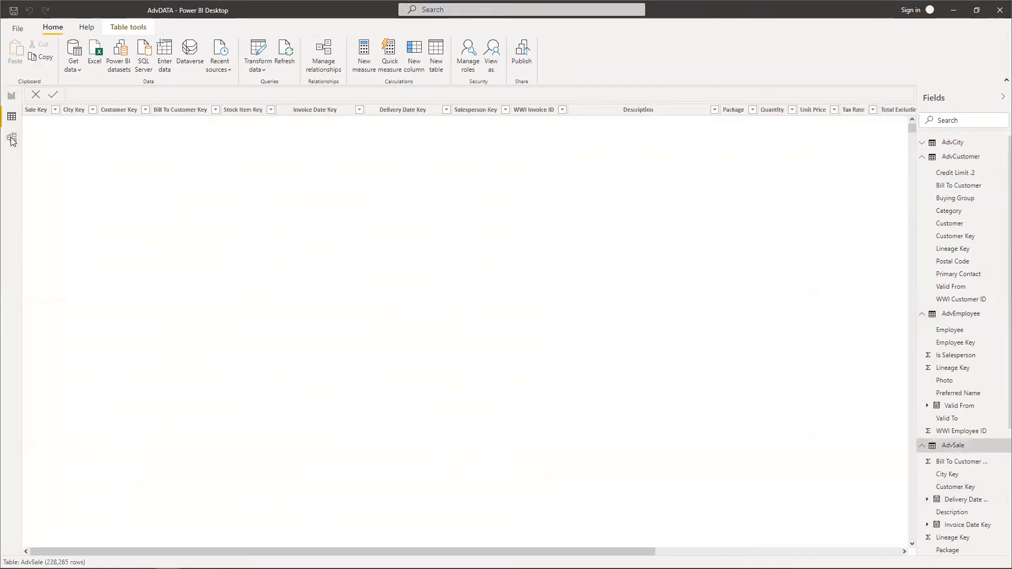
Step: Examine the relationships between the AdvDATA tables in the model view and return to the report's Charts page
left_click(11, 138)
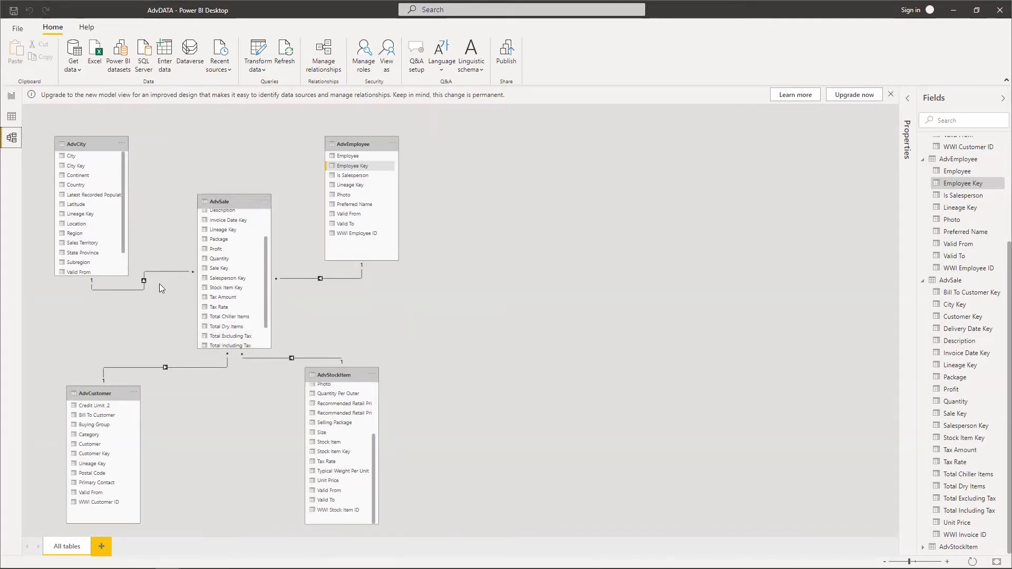
left_click(12, 98)
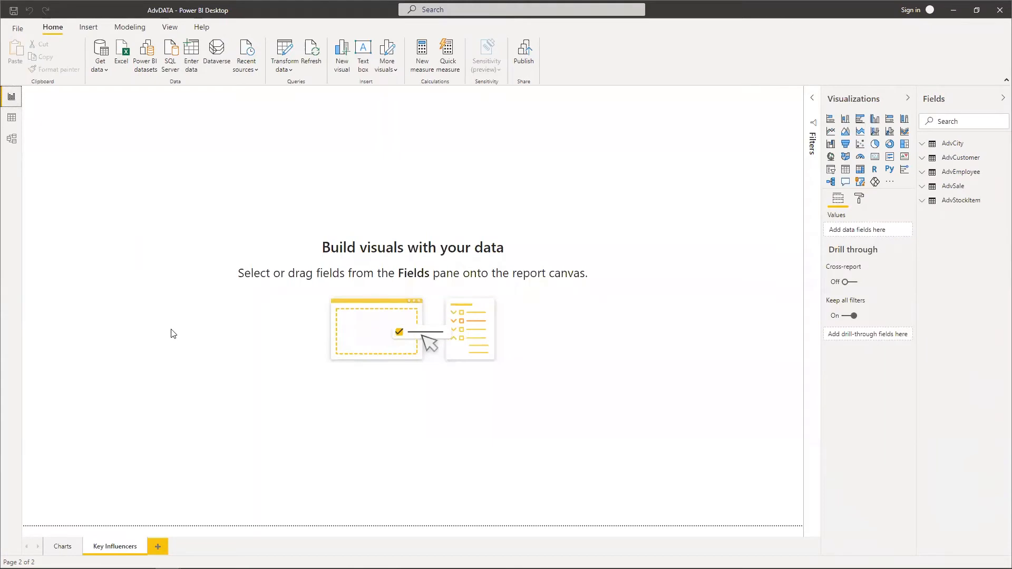
left_click(62, 546)
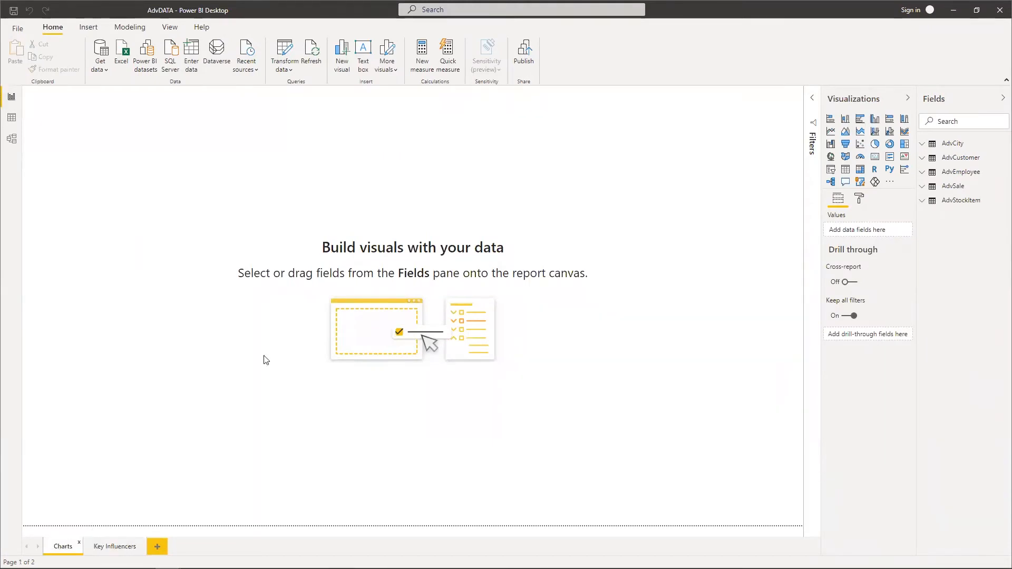
left_click(284, 242)
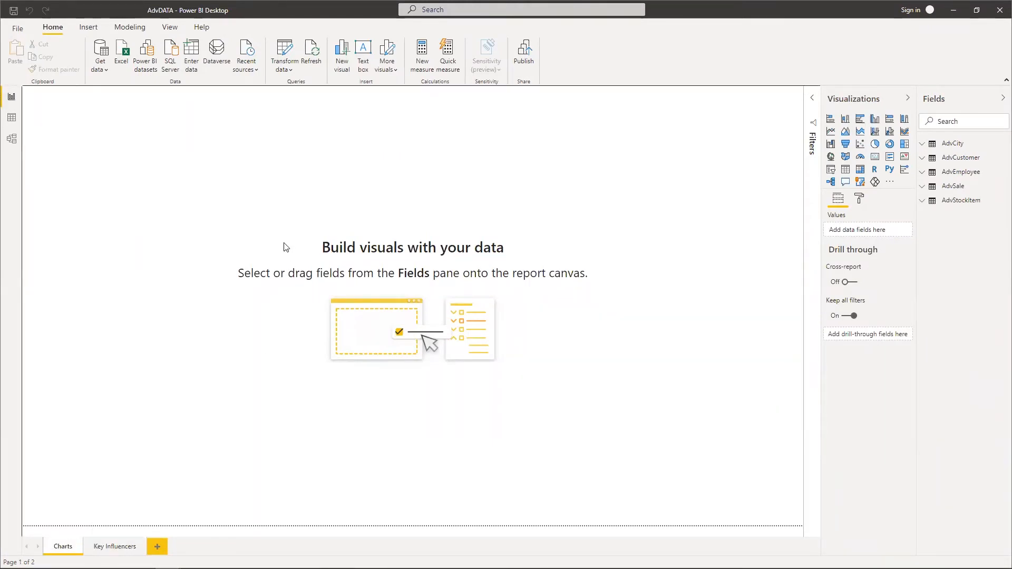
Step: Insert a text box on the Charts page with the title "Adventure Trading Profit Metrics" in font size 28
left_click(88, 27)
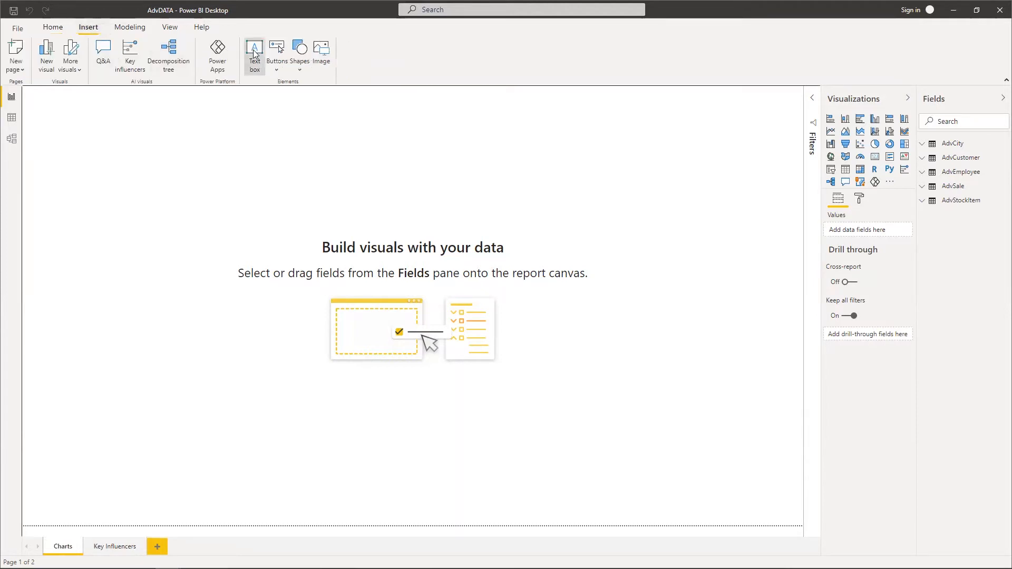
left_click(254, 53)
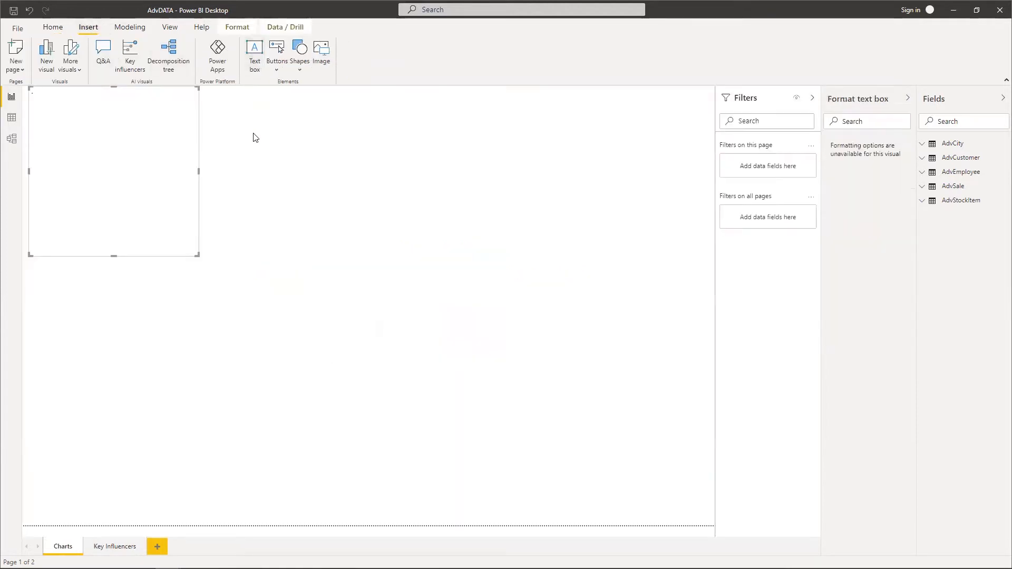
left_click(93, 114)
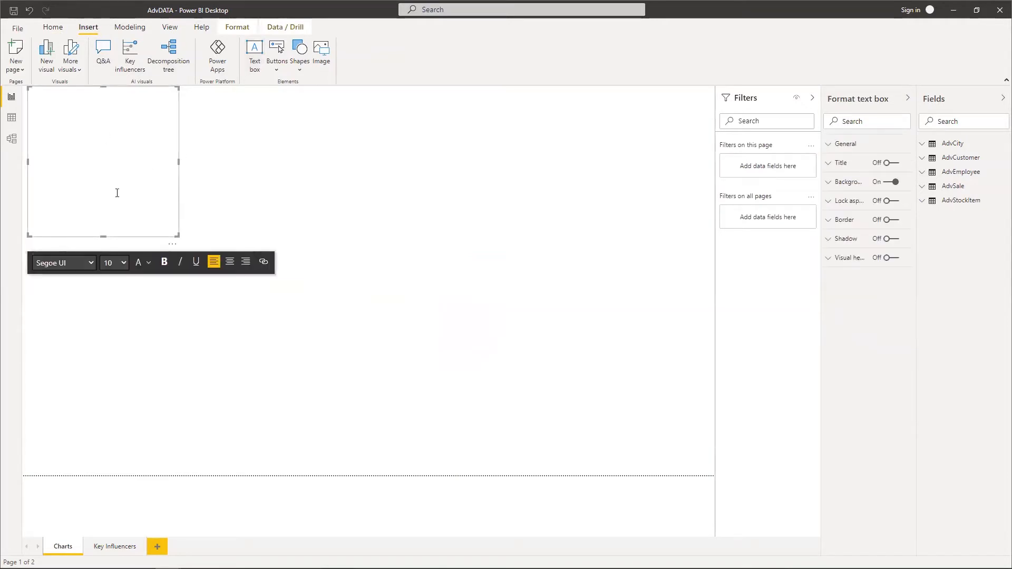
left_click(122, 262)
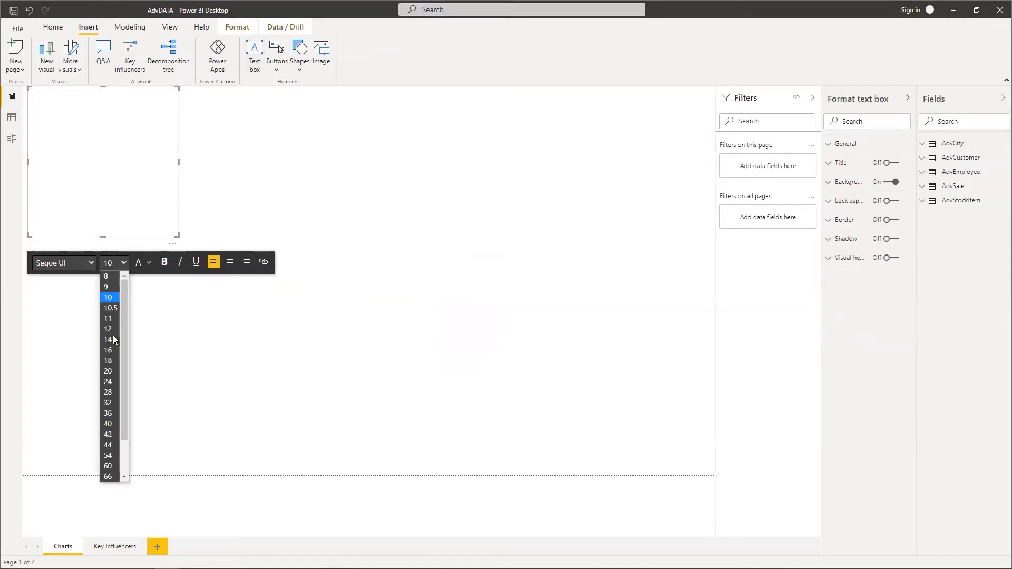
left_click(108, 394)
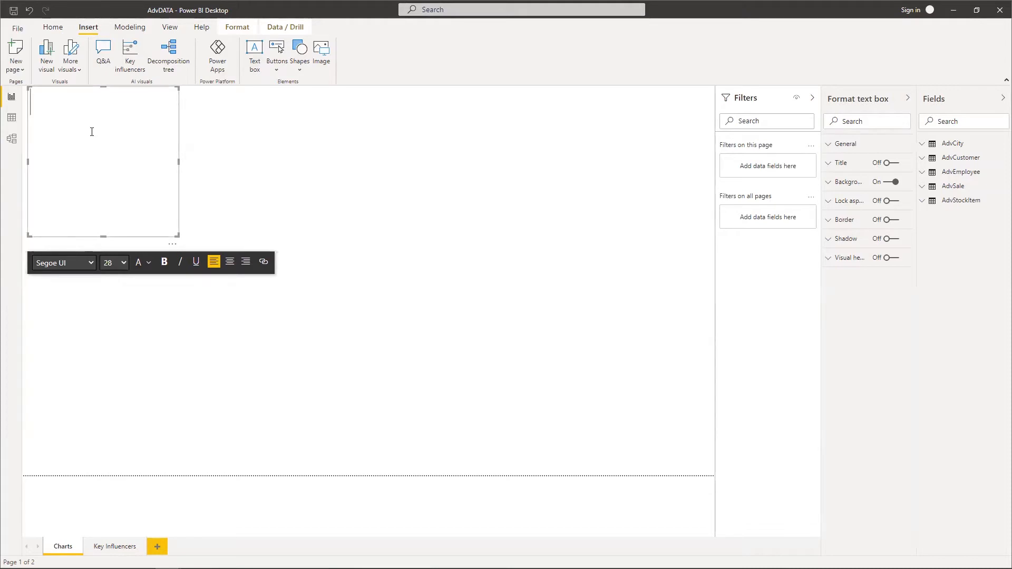
type("Adventure Tr")
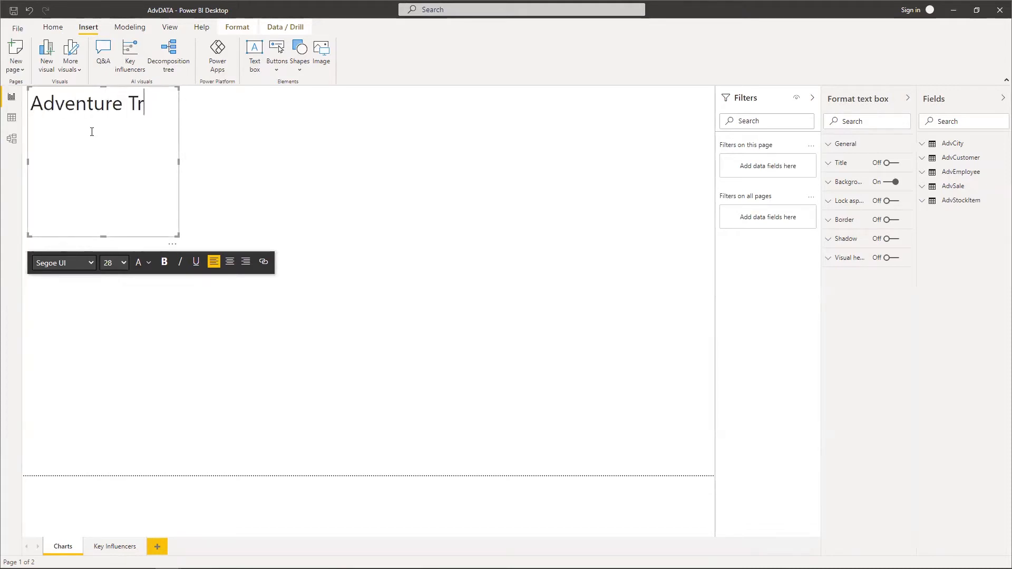
type("ading Profit Metrics")
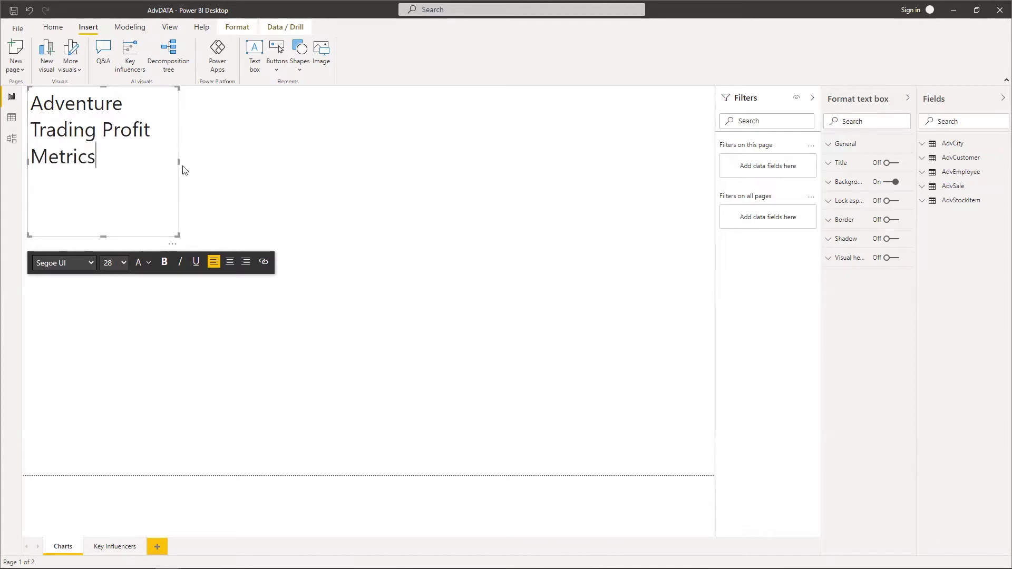
Step: Stretch the title text box across the page width, reduce it to one line's height, and make the title centered and bold
left_click_drag(179, 161, 724, 118)
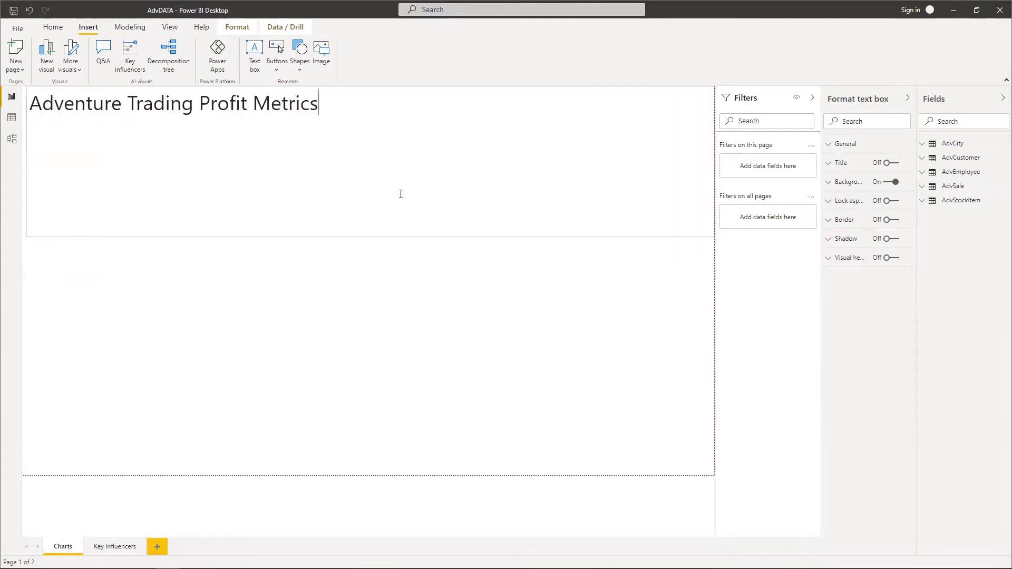
left_click_drag(369, 235, 372, 127)
triple_click(271, 104)
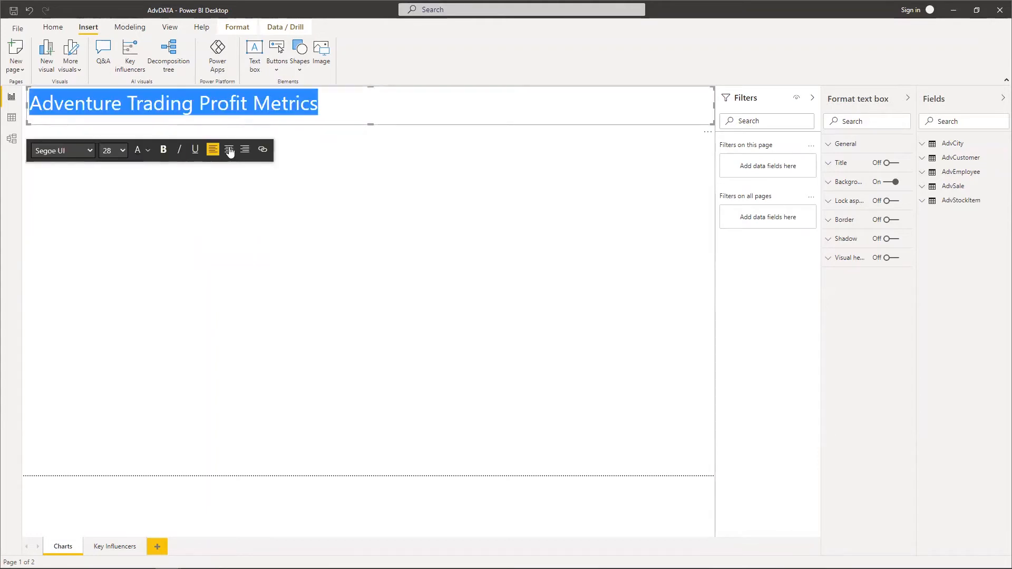
left_click(229, 149)
left_click(163, 150)
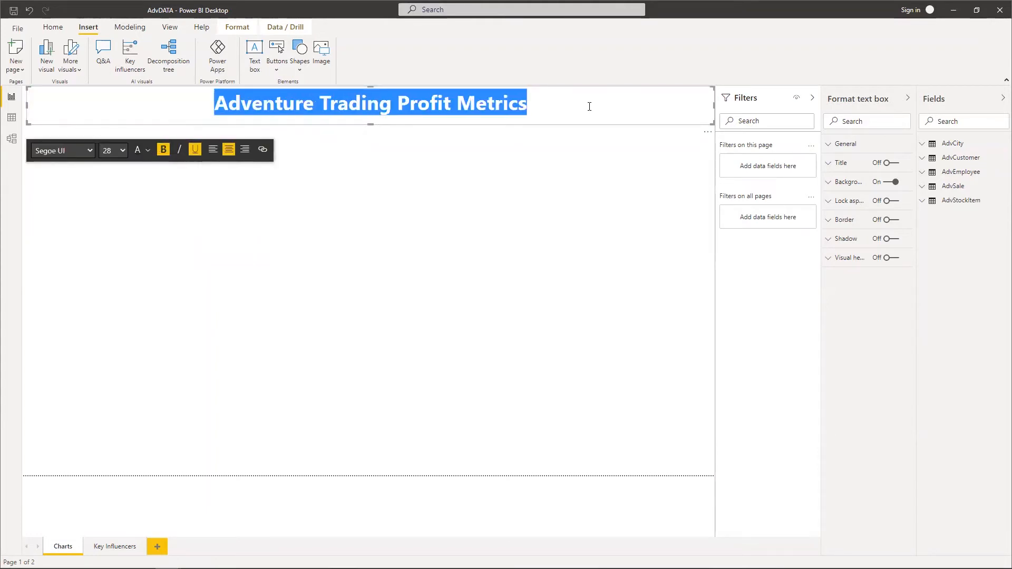
left_click(442, 201)
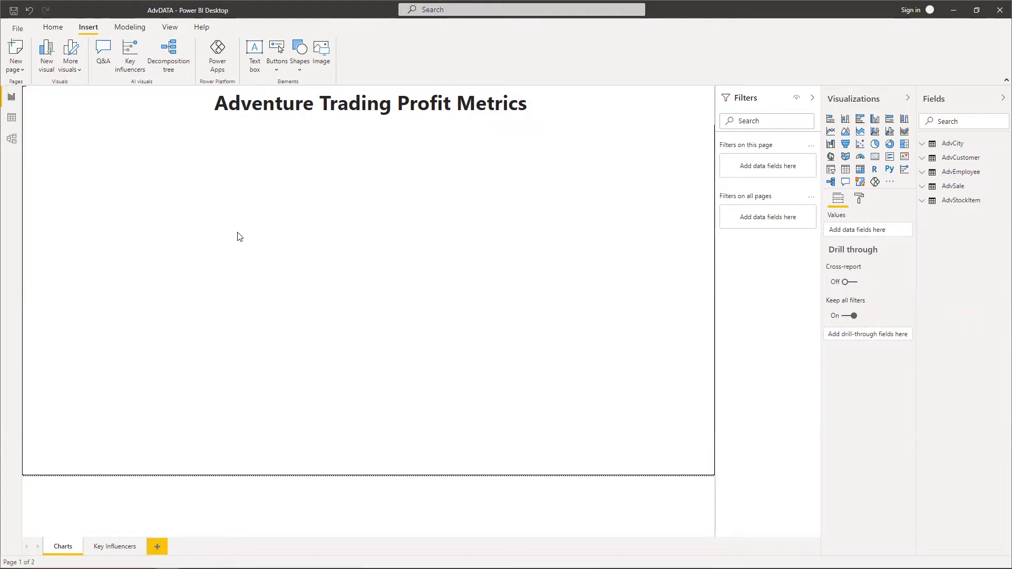
Step: Create a donut chart of AdvSale's Profit by AdvCity's Sales Territory
left_click(924, 144)
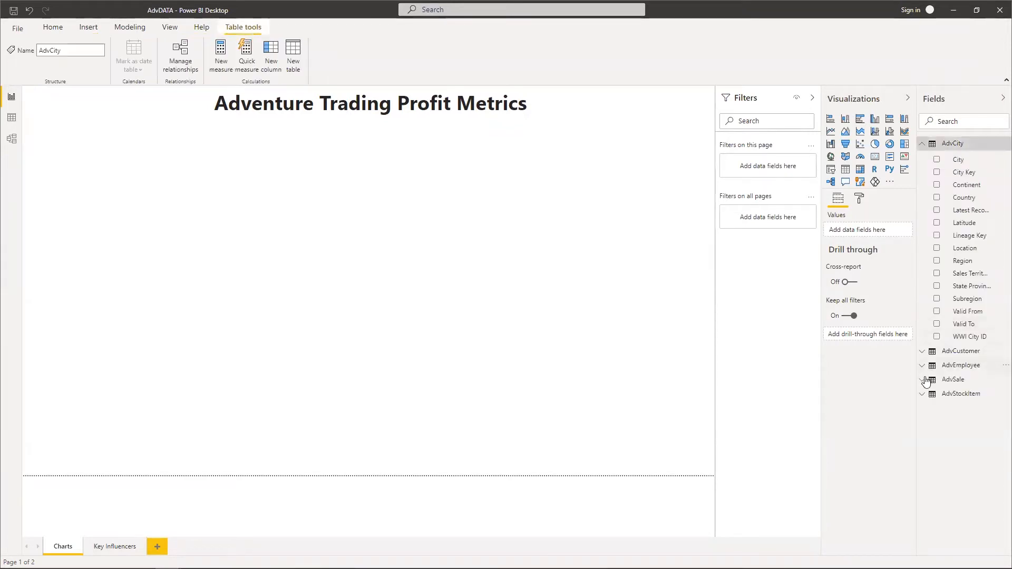
left_click(923, 382)
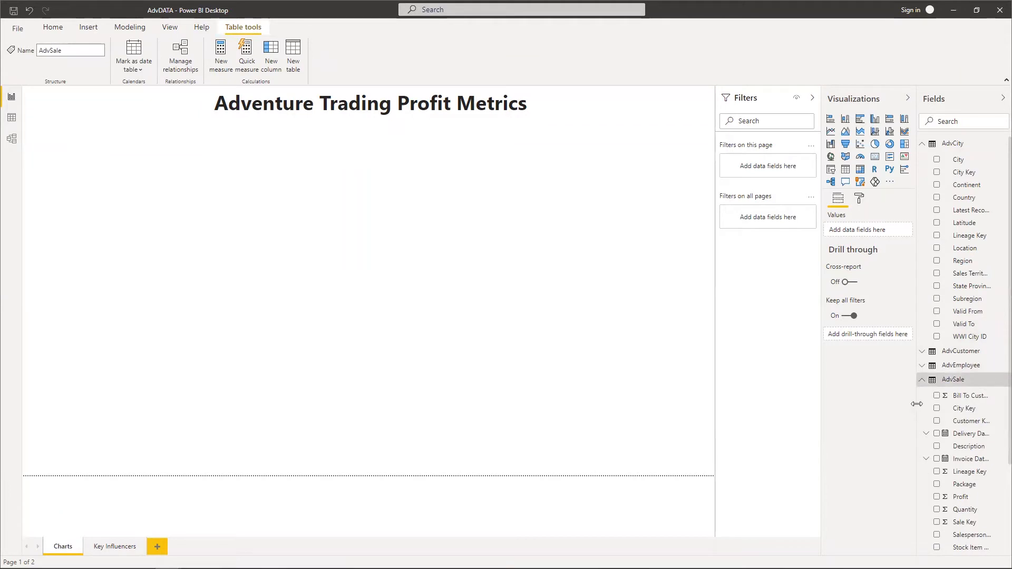
left_click_drag(917, 404, 883, 401)
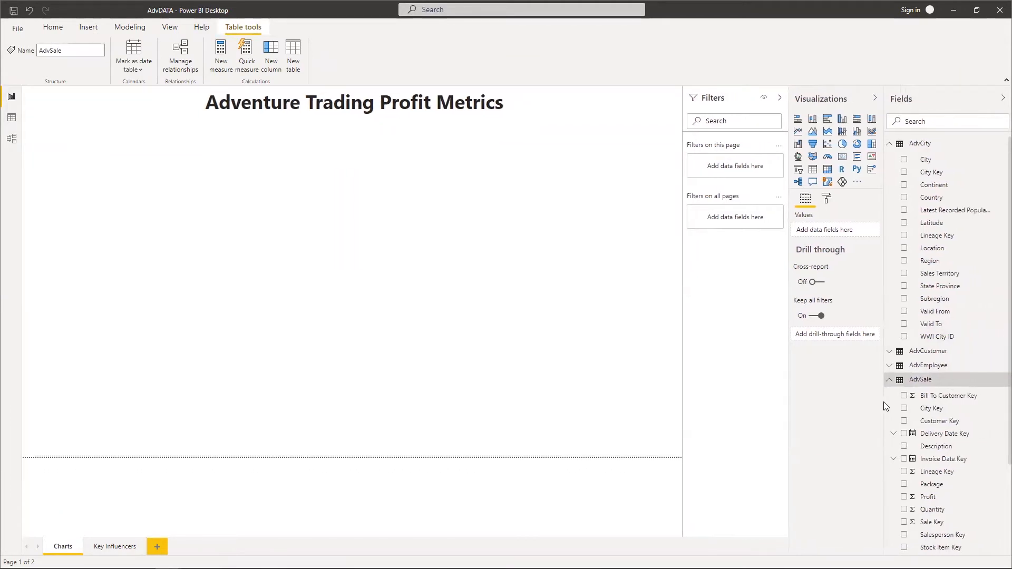
left_click(904, 274)
scroll(920, 336, "down", 2)
scroll(920, 336, "down", 1)
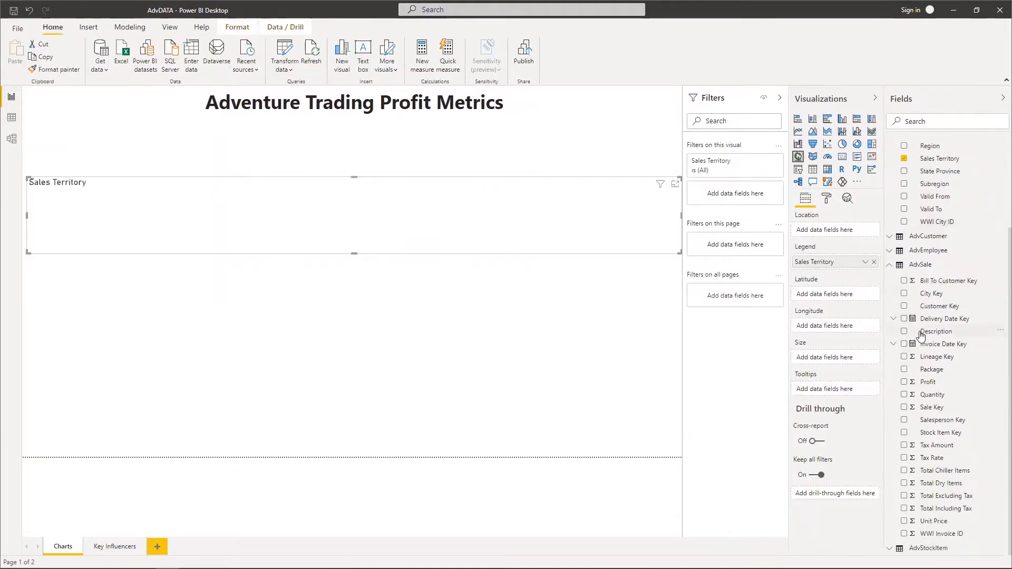
left_click(904, 382)
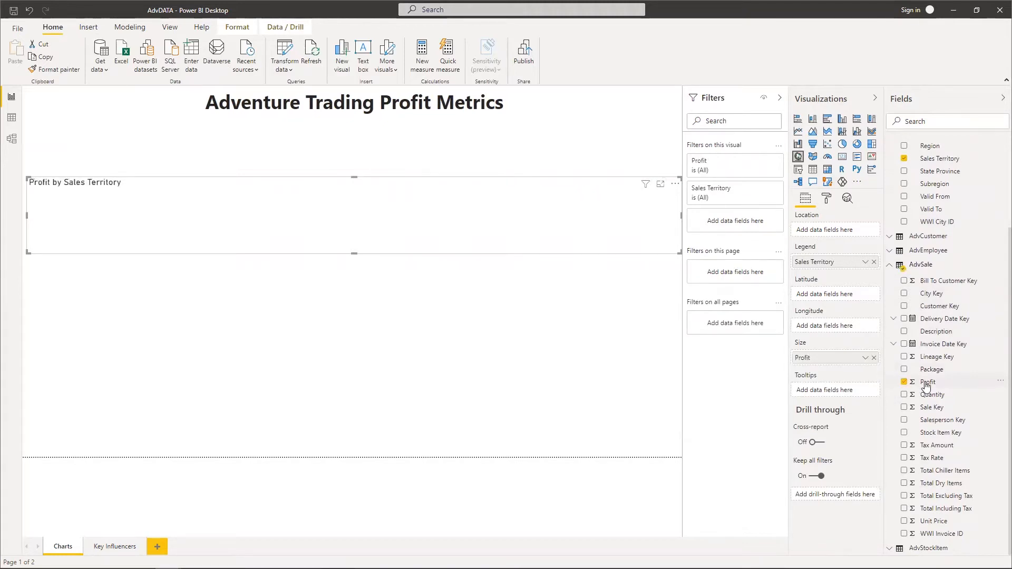
scroll(955, 287, "up", 3)
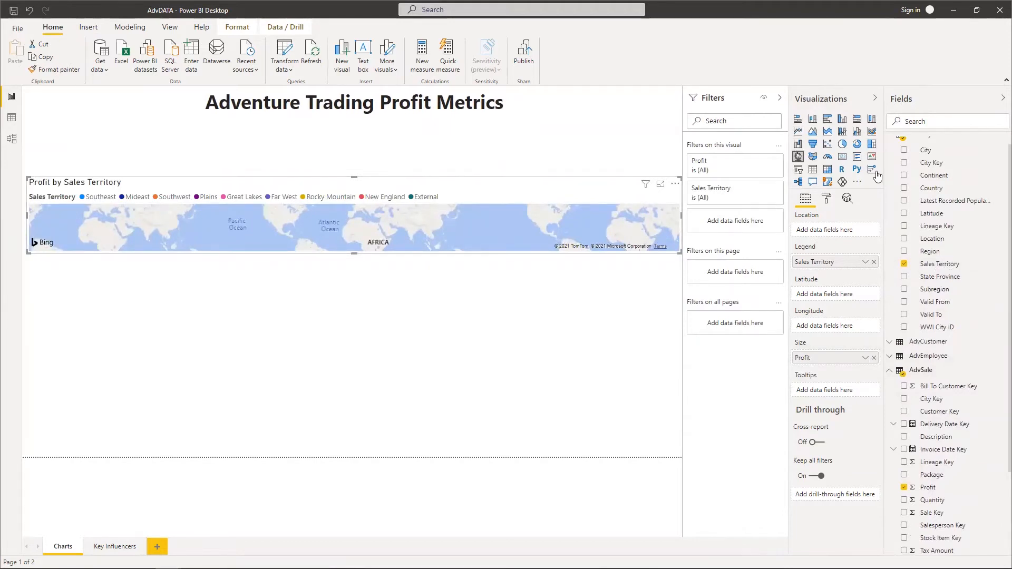
left_click(857, 144)
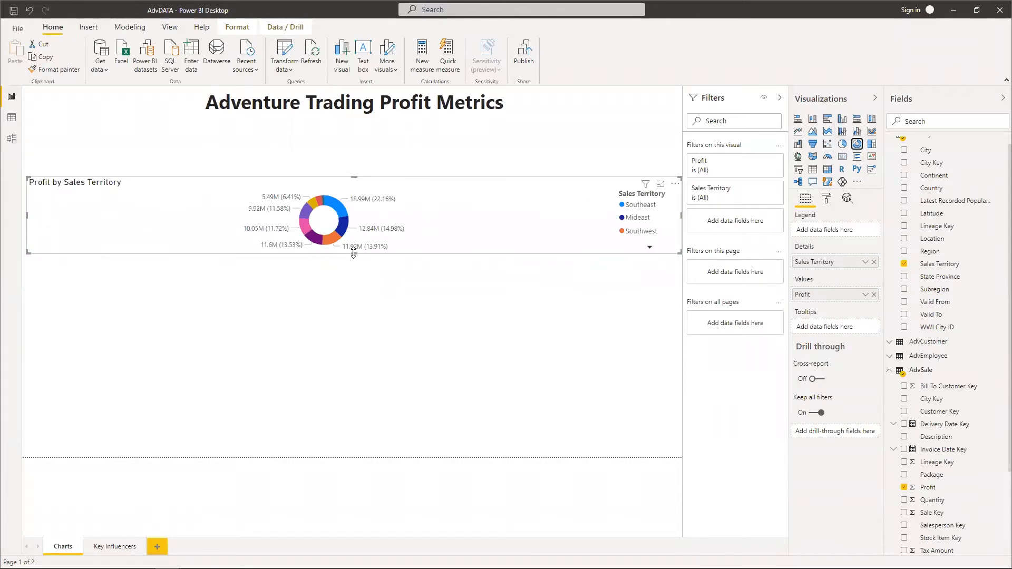
Step: Resize the donut chart to about half the page width and place it at the page's left edge directly below the title
left_click_drag(351, 251, 338, 350)
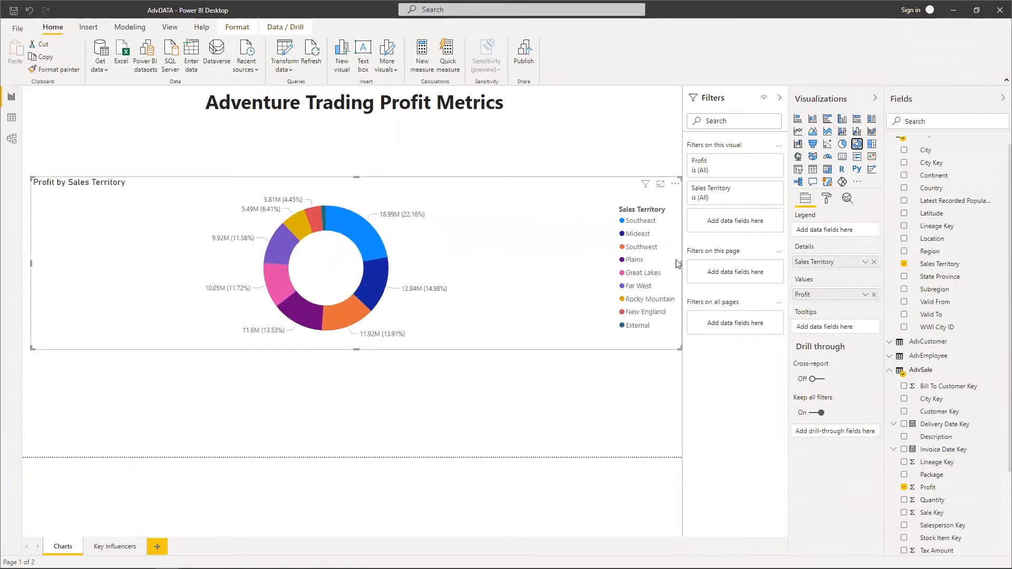
left_click_drag(680, 264, 515, 264)
left_click_drag(442, 258, 361, 256)
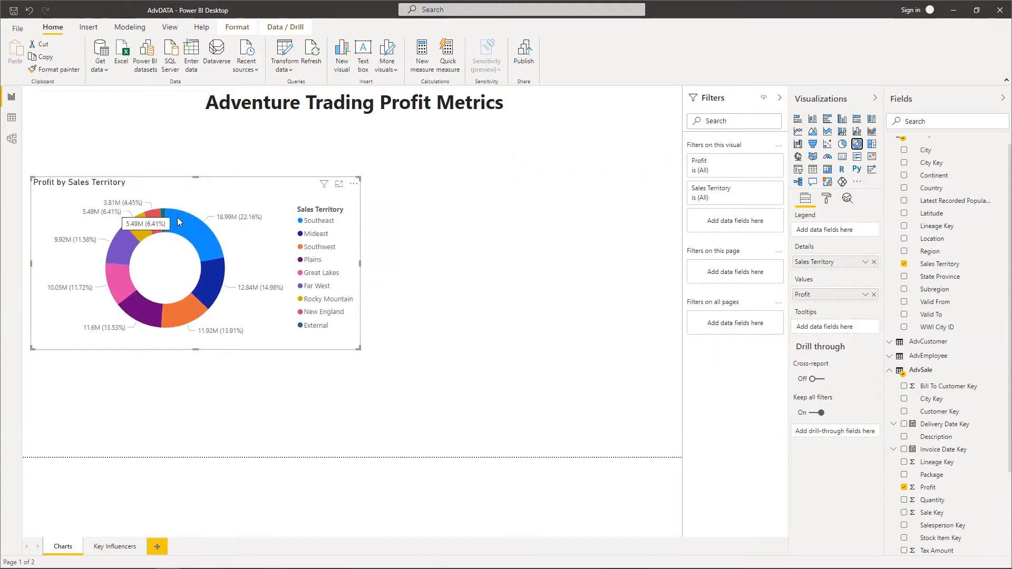
mouse_move(179, 221)
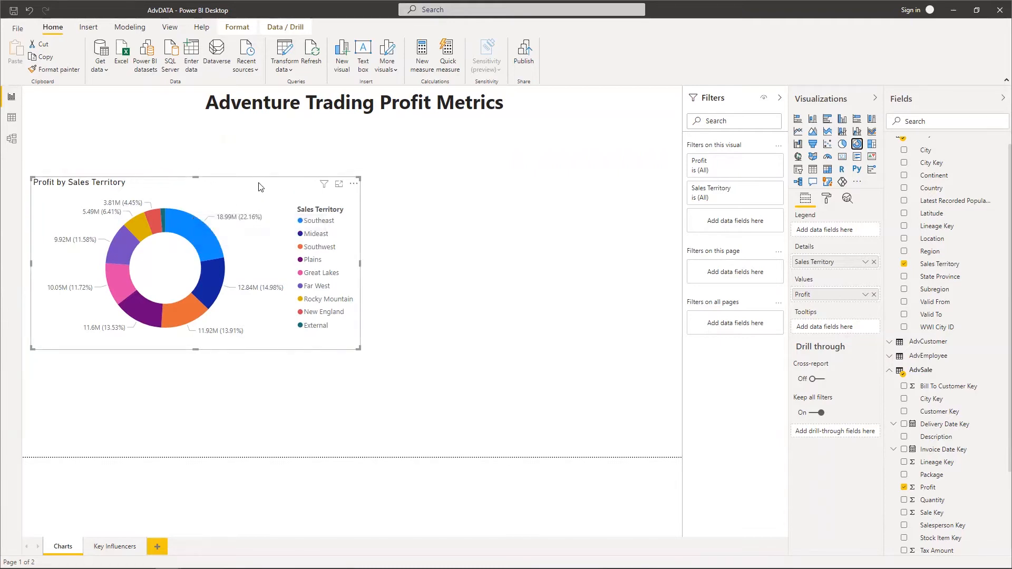
left_click_drag(262, 188, 242, 152)
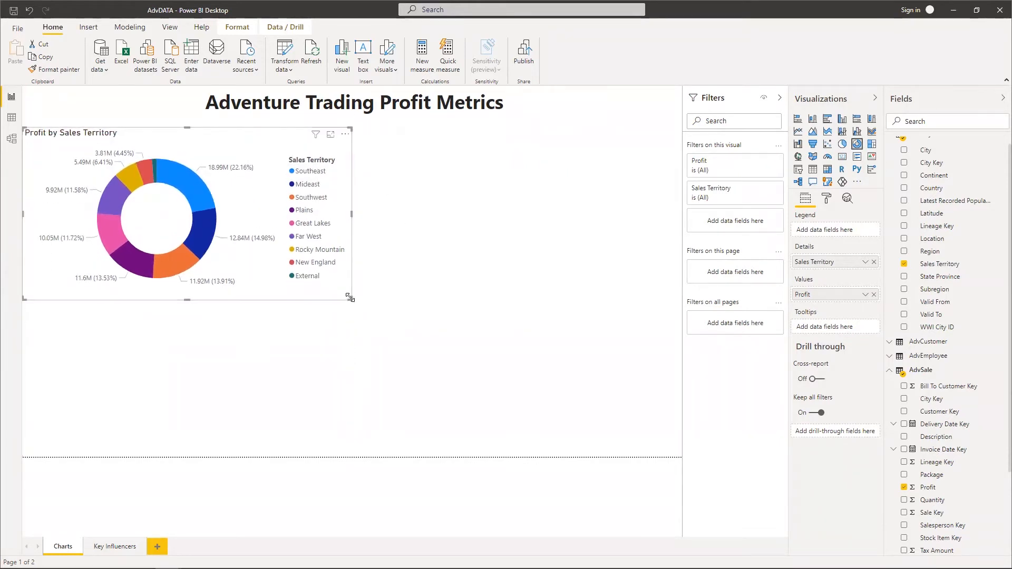
left_click_drag(352, 299, 327, 290)
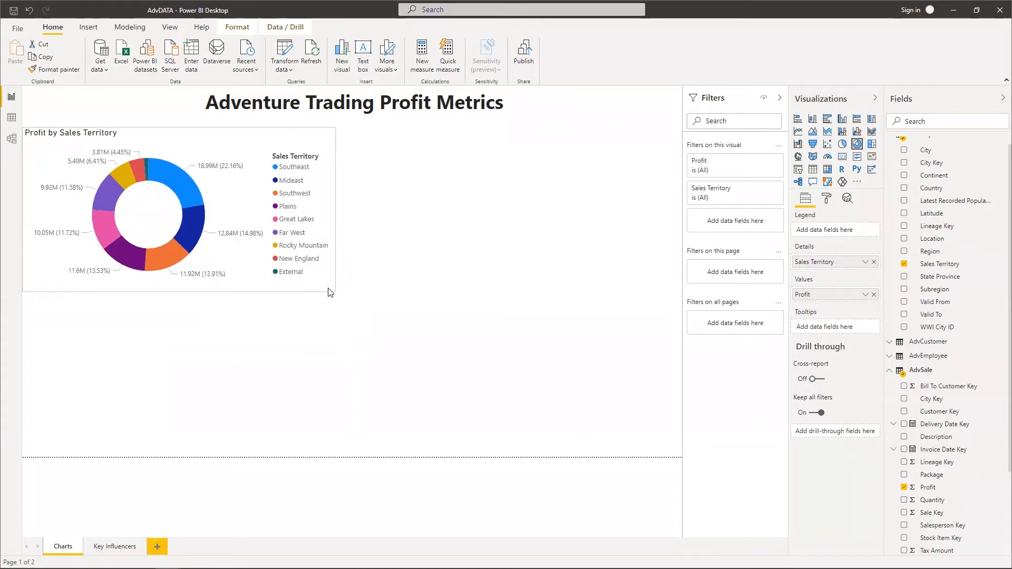
left_click(405, 270)
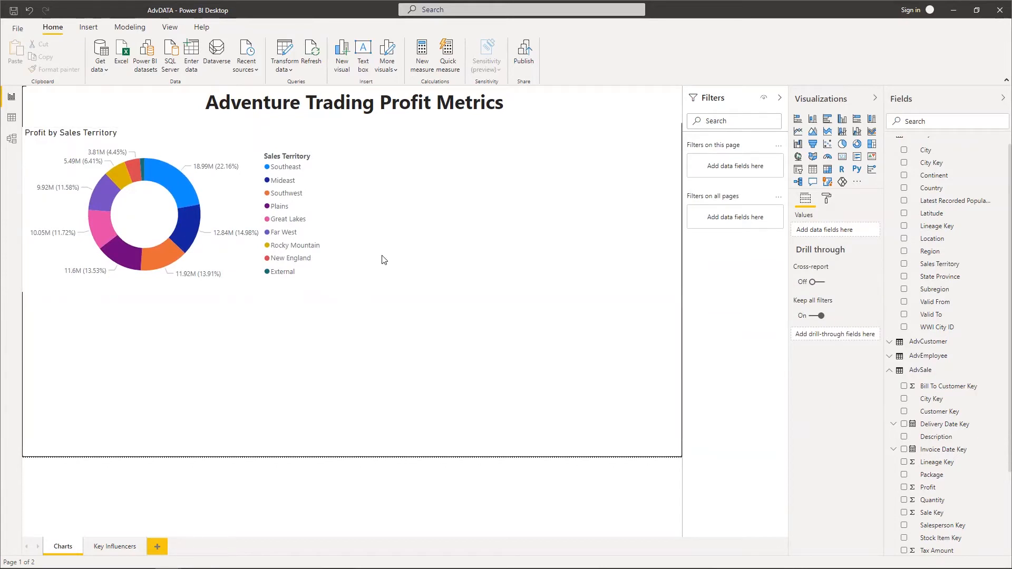
Step: Create a table of AdvCity's City and AdvSale's Profit, narrowed to its two columns and placed just right of the donut chart
scroll(915, 175, "up", 1)
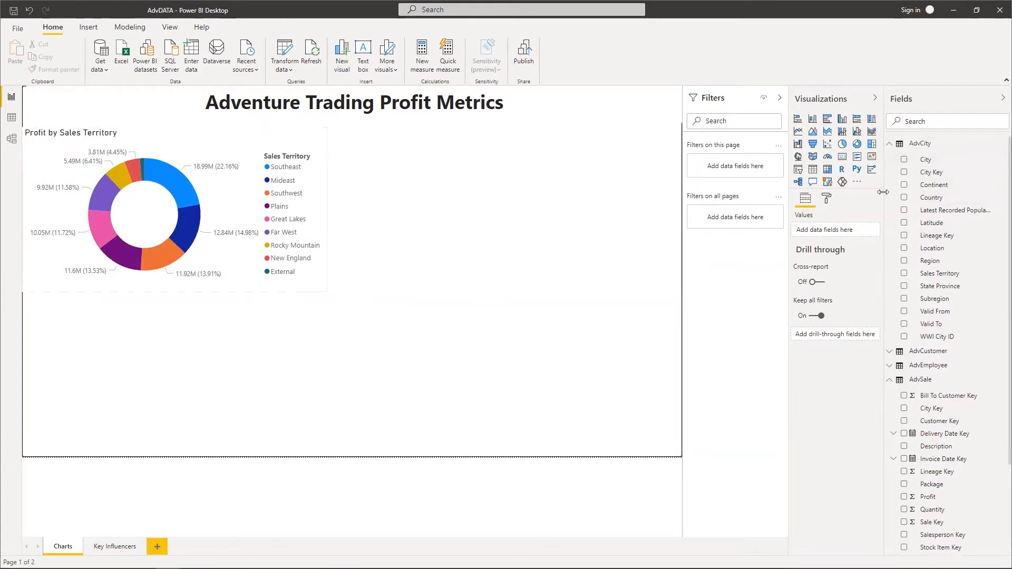
left_click(904, 160)
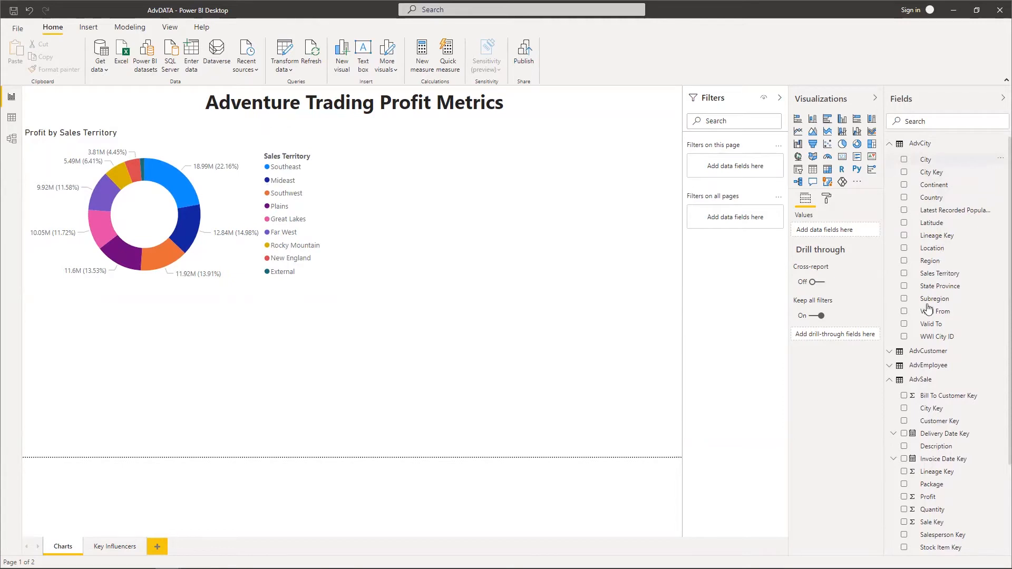
scroll(929, 336, "down", 2)
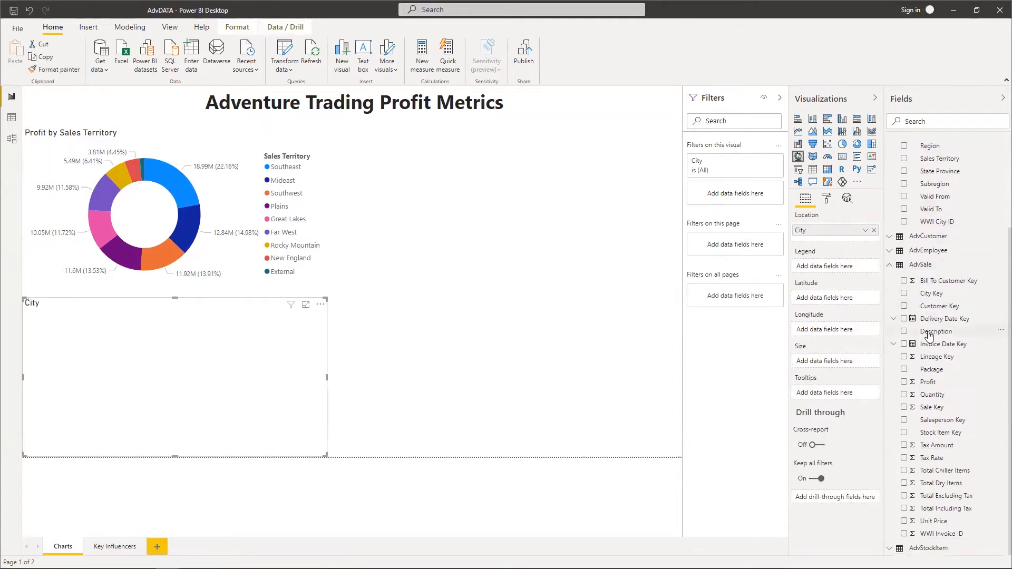
left_click(904, 382)
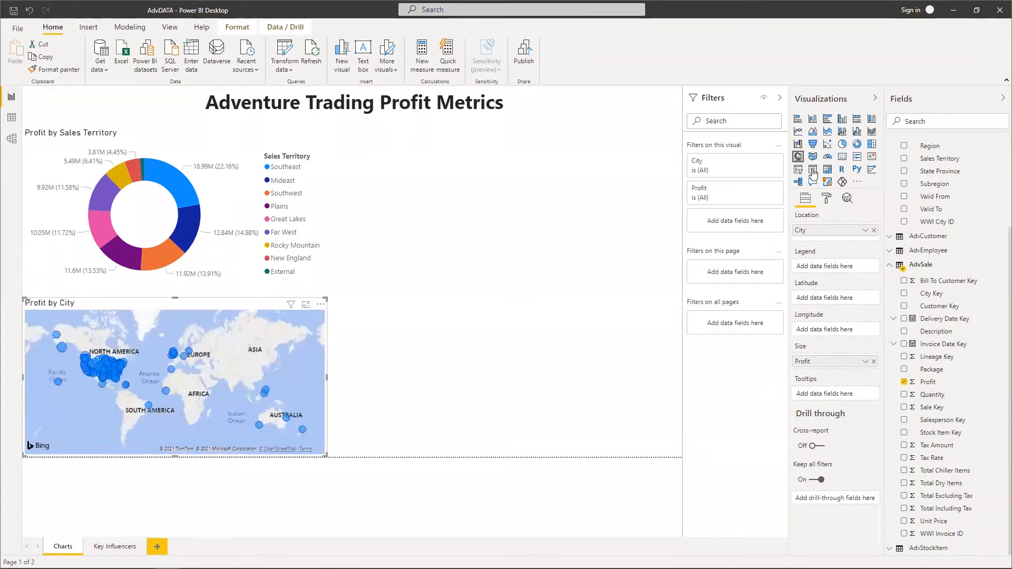
left_click(812, 170)
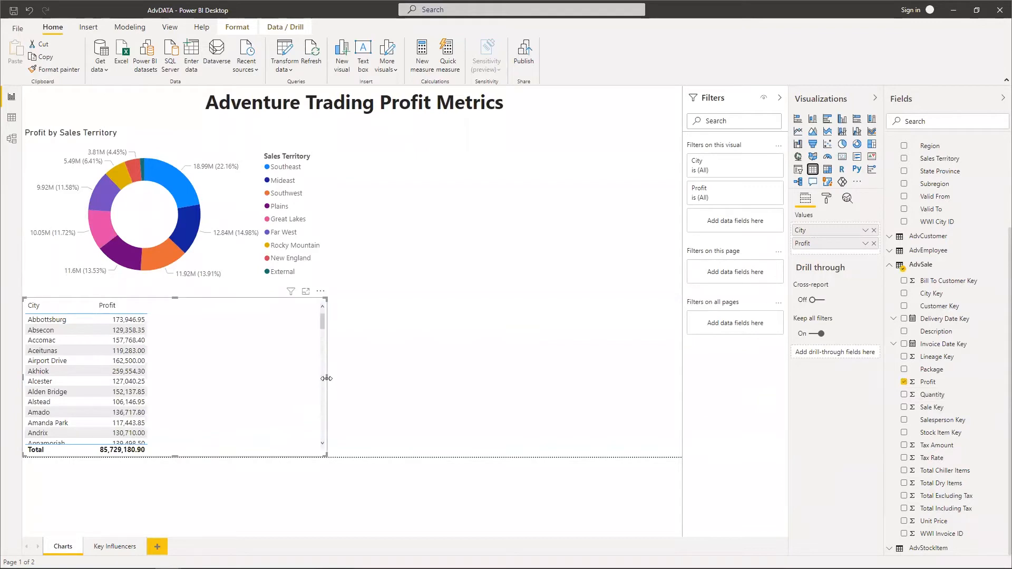
left_click_drag(326, 377, 153, 372)
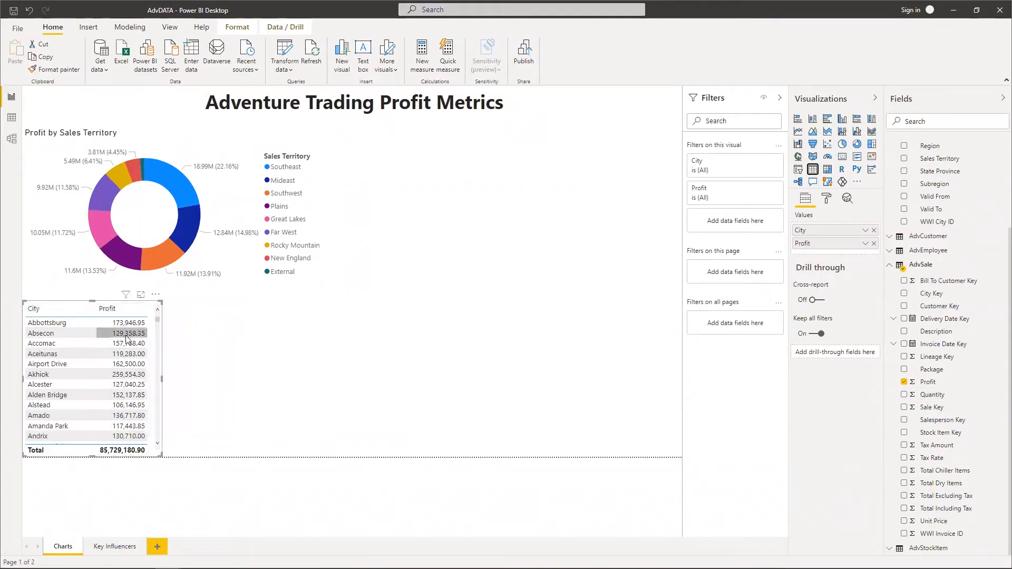
left_click_drag(131, 340, 427, 184)
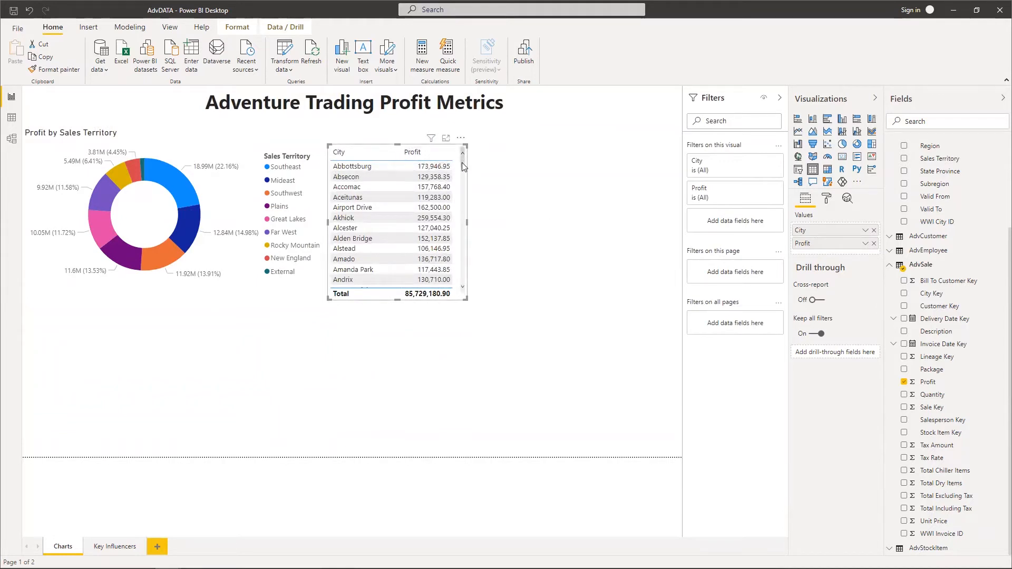
Step: Sort the city table by Profit in descending order and filter City to the top 15 by AdvSale's Profit
mouse_move(461, 162)
left_mouse_down()
mouse_move(463, 211)
mouse_move(462, 162)
left_mouse_up()
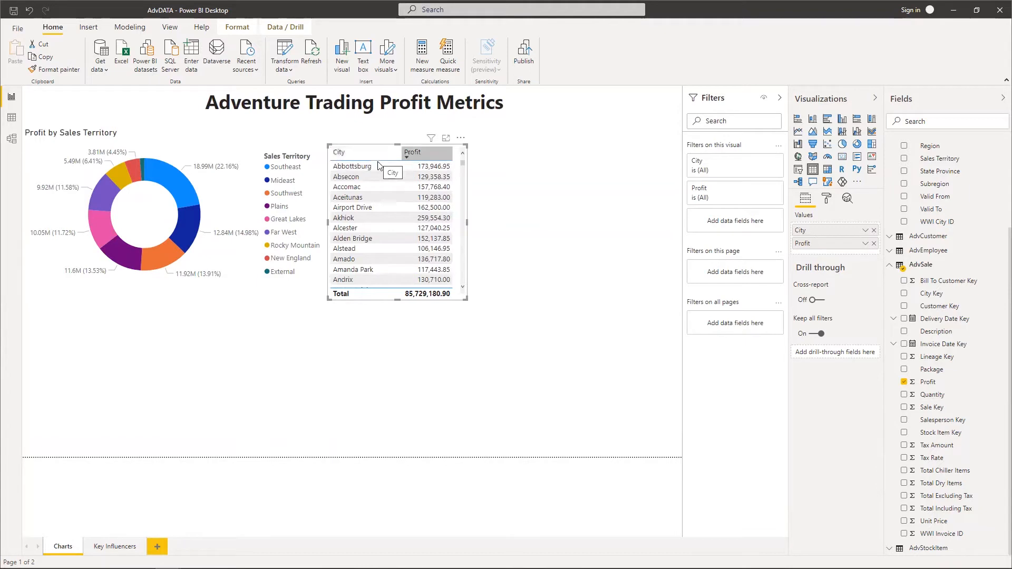
left_click(434, 155)
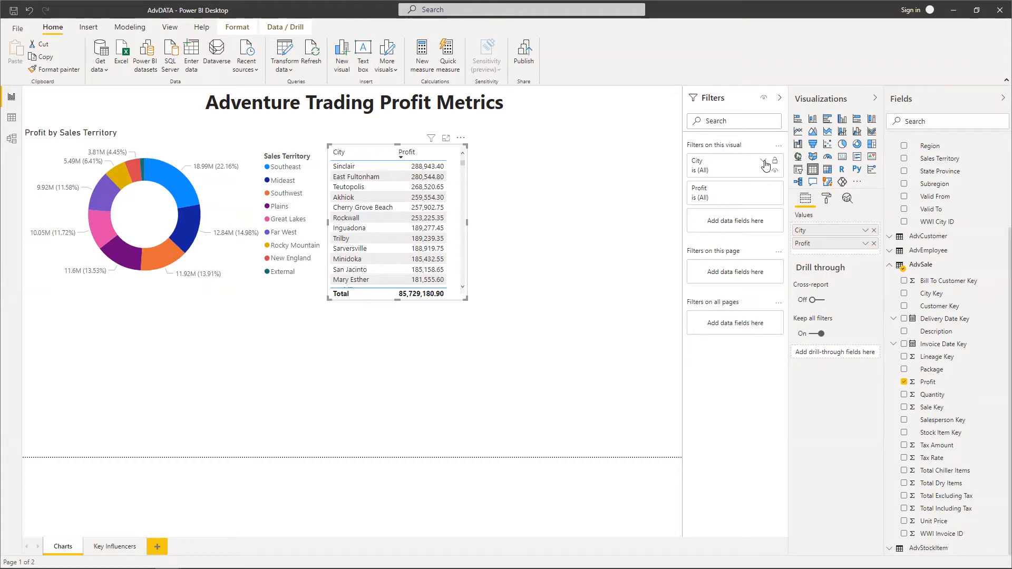
left_click(764, 162)
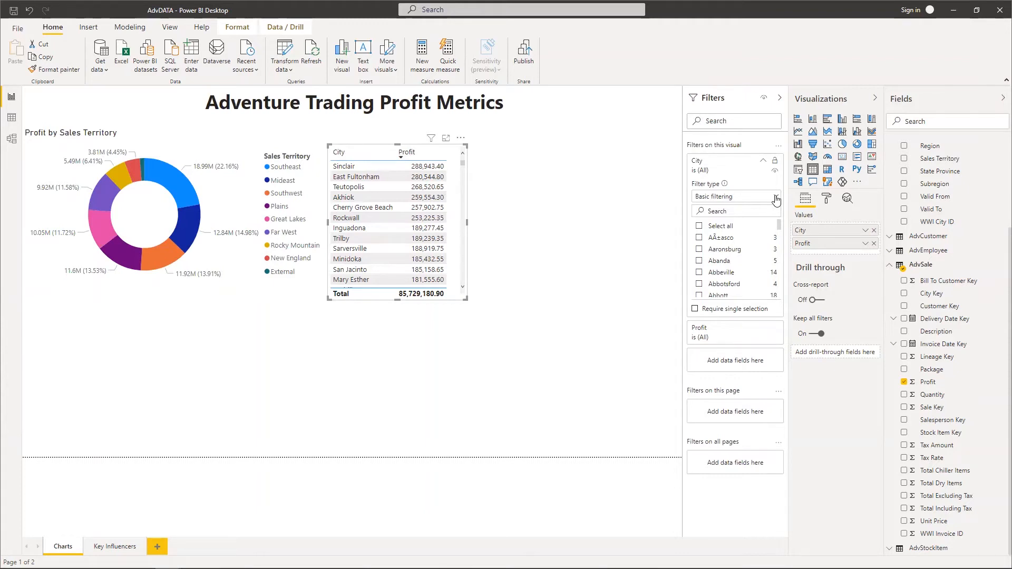
left_click(775, 197)
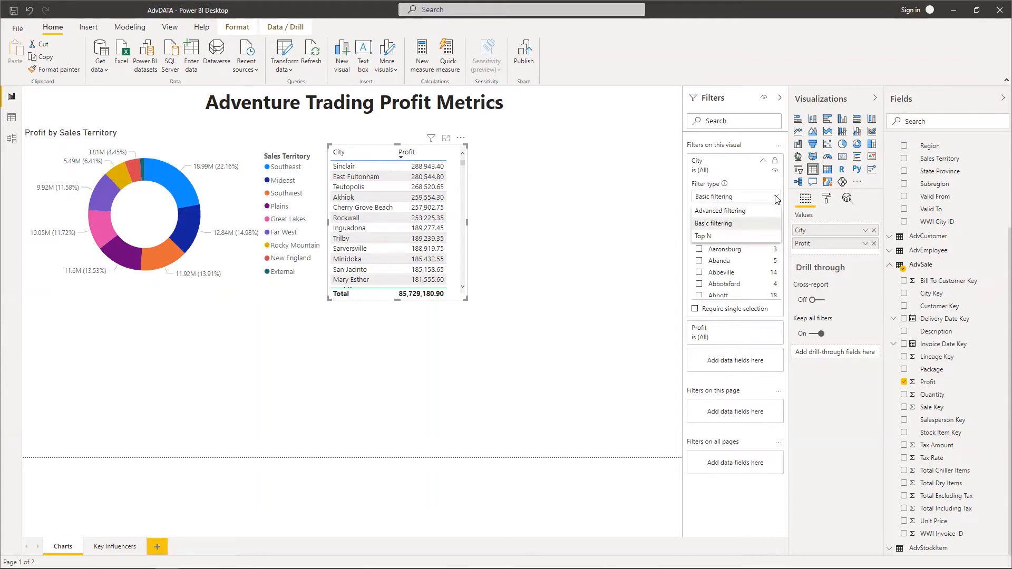
left_click(721, 239)
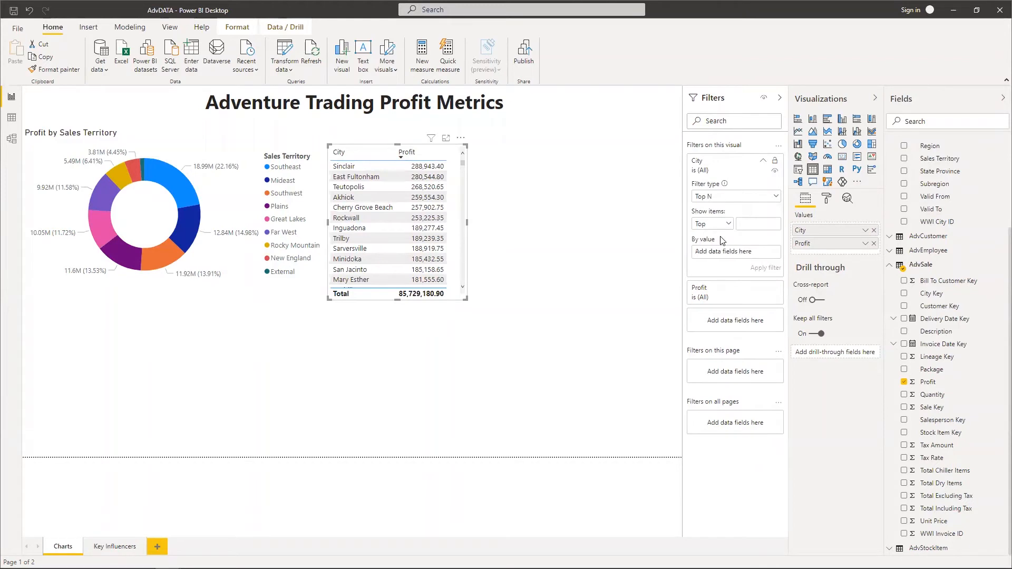
left_click(747, 223)
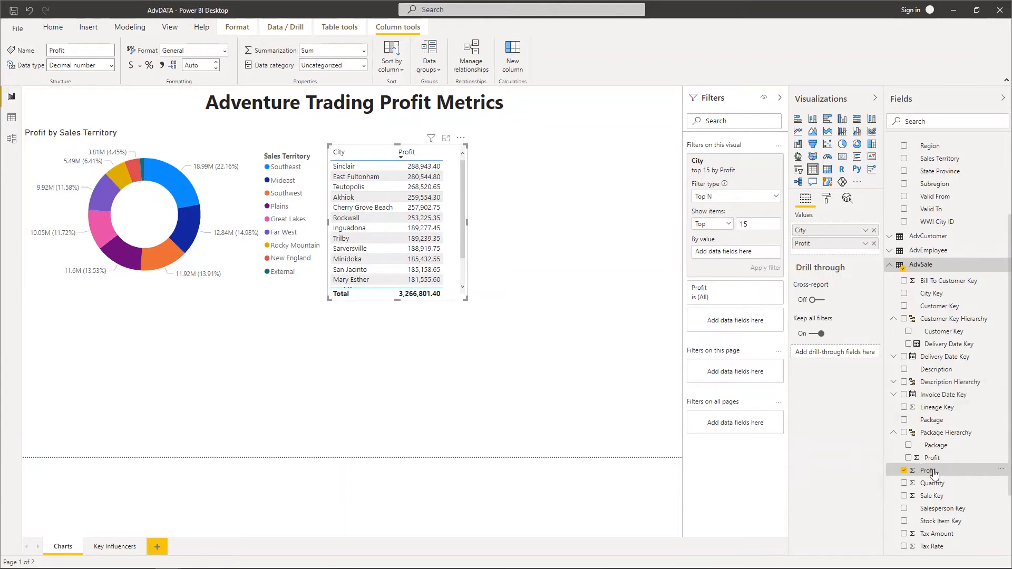
left_click_drag(926, 468, 732, 253)
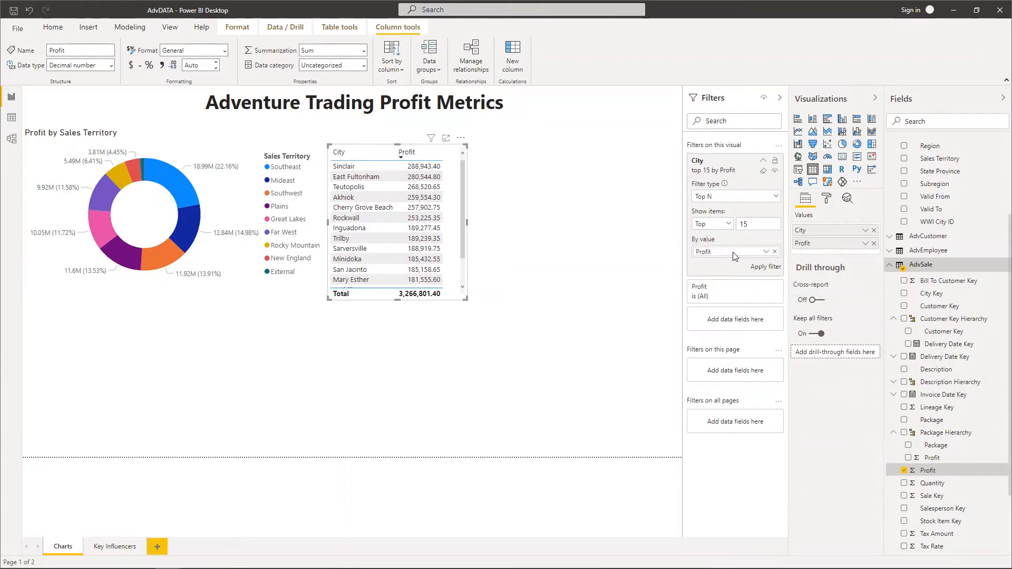
left_click(767, 268)
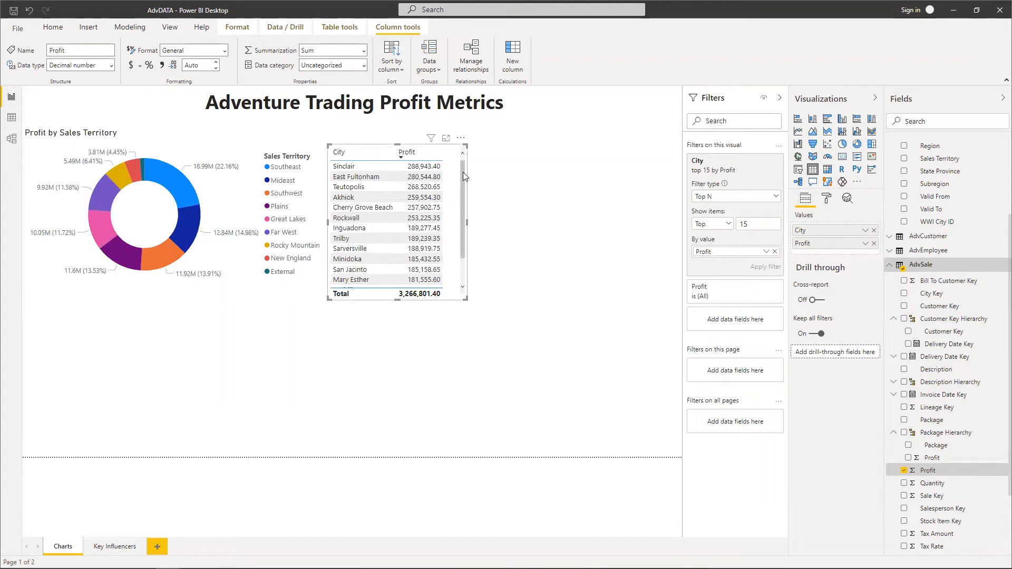
scroll(423, 216, "down", 2)
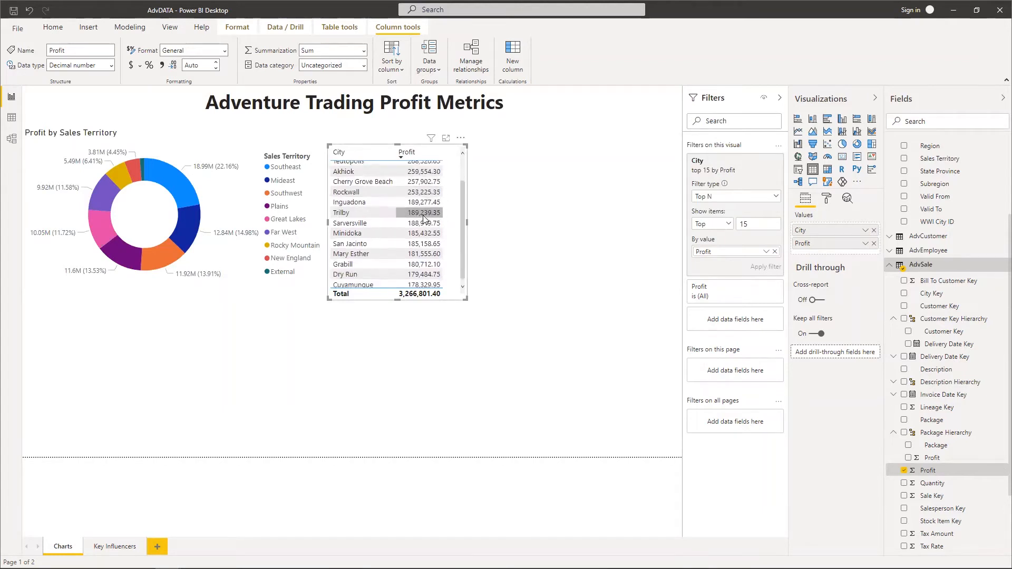
scroll(423, 216, "up", 2)
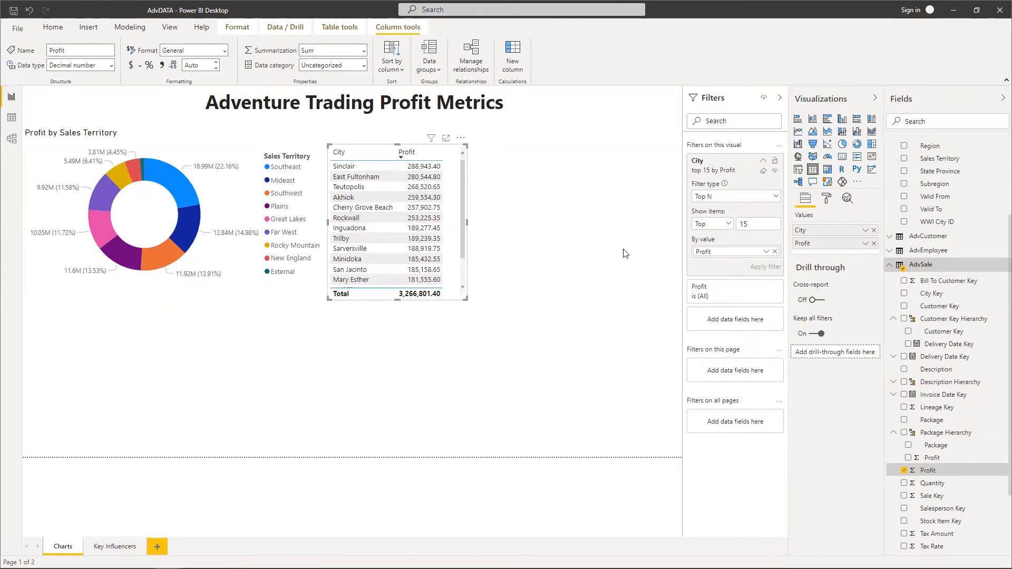
left_click(605, 255)
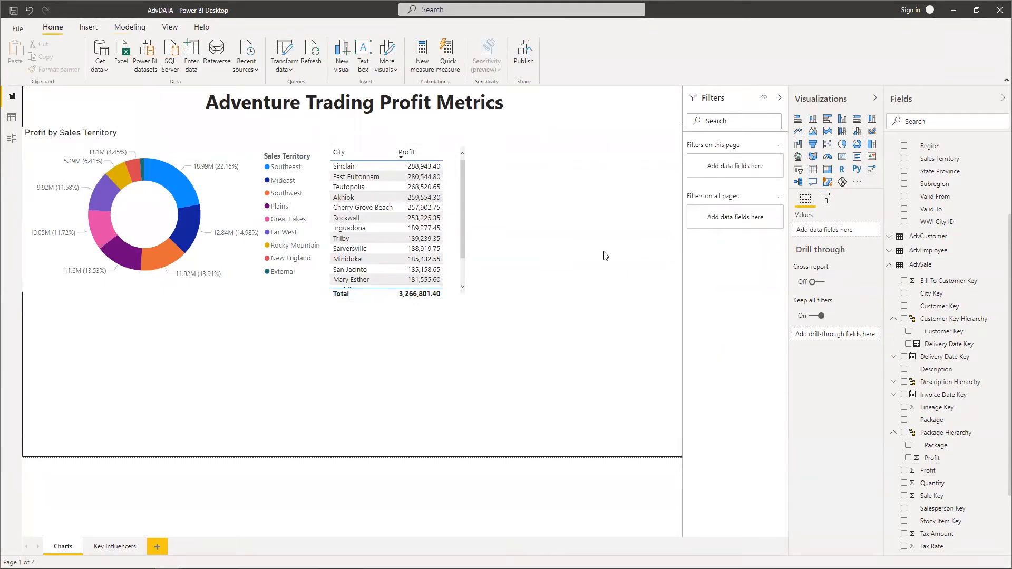
scroll(935, 387, "down", 1)
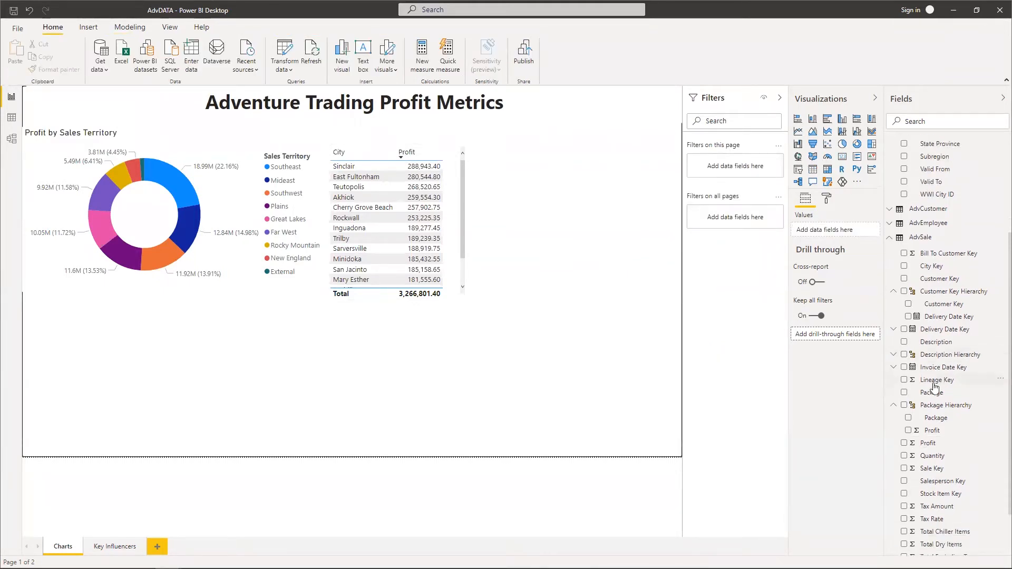
scroll(935, 389, "down", 1)
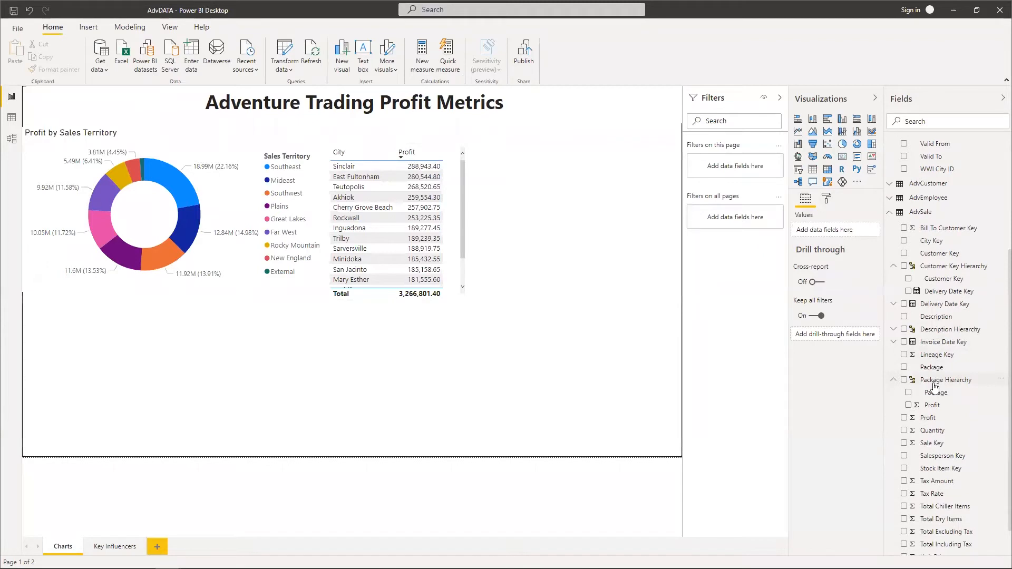
left_click(909, 406)
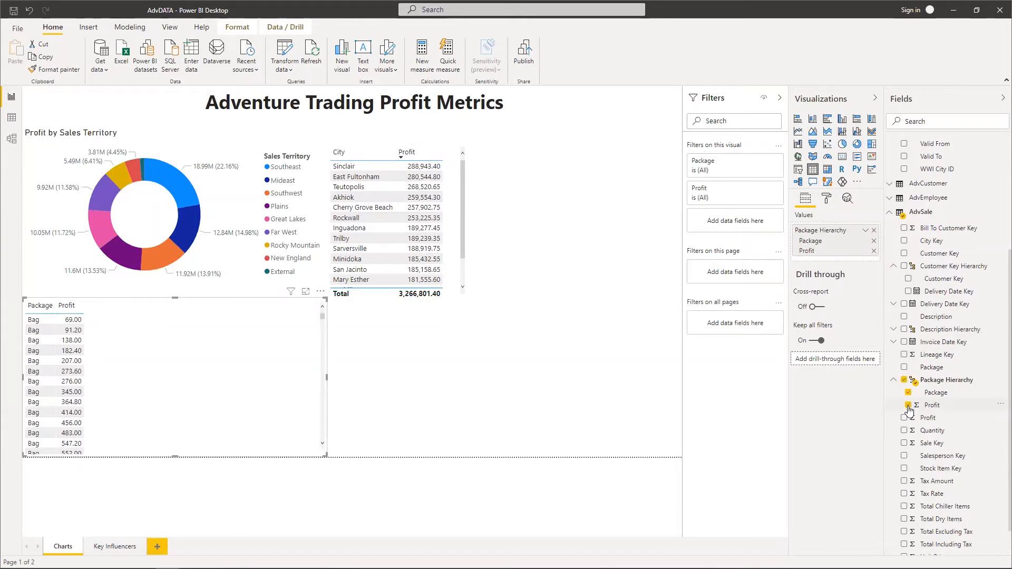
scroll(936, 419, "down", 1)
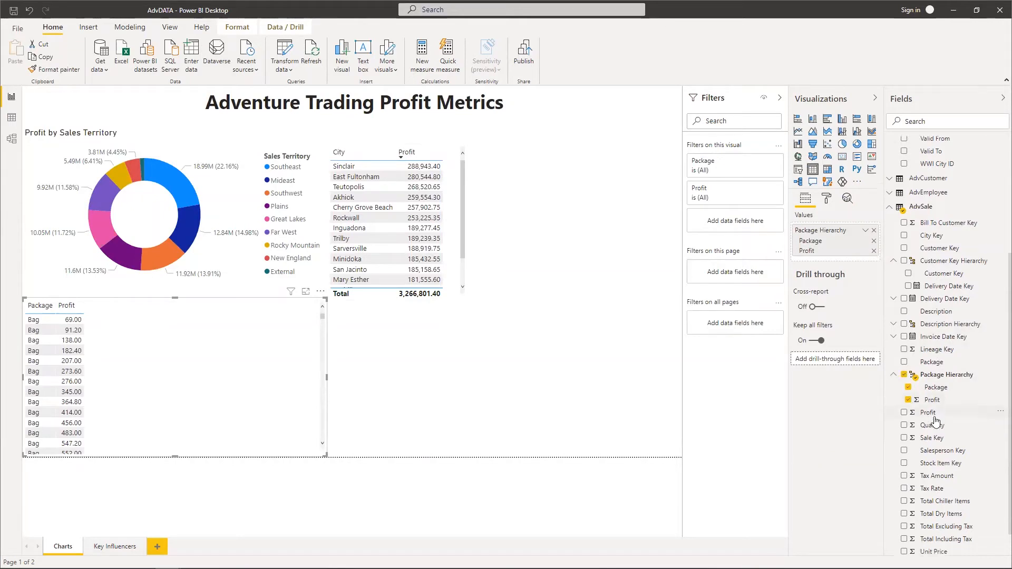
left_click(904, 344)
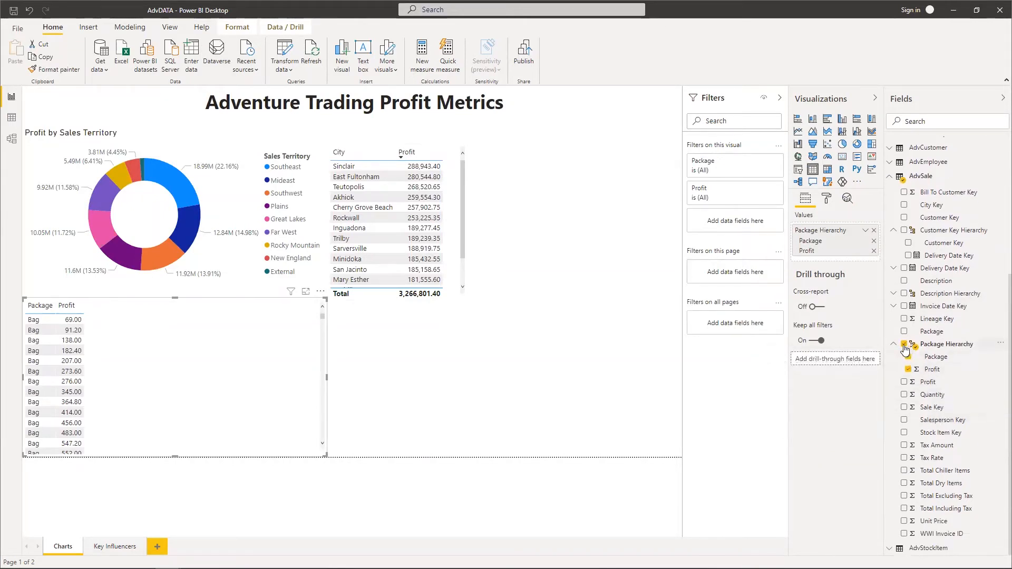
Step: Create a slicer of AdvSale's Profit below the donut chart and reduce its height to fit the slider
left_click(905, 383)
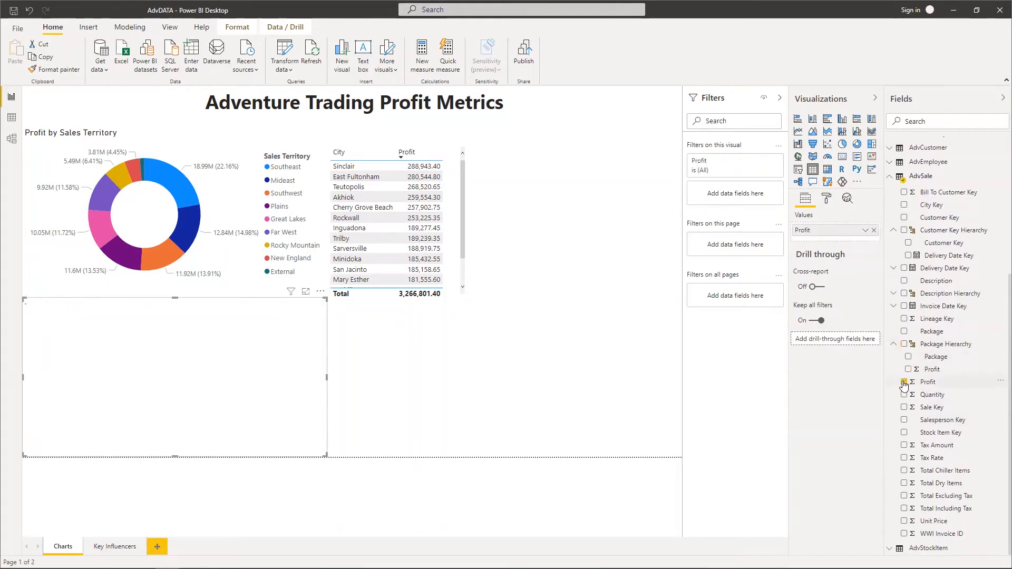
scroll(941, 321, "up", 2)
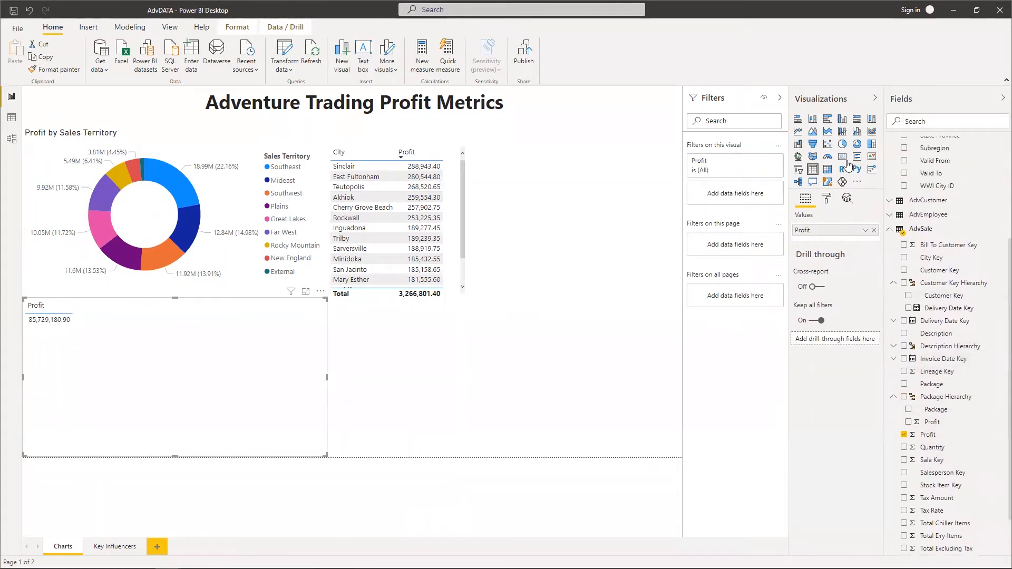
left_click(798, 174)
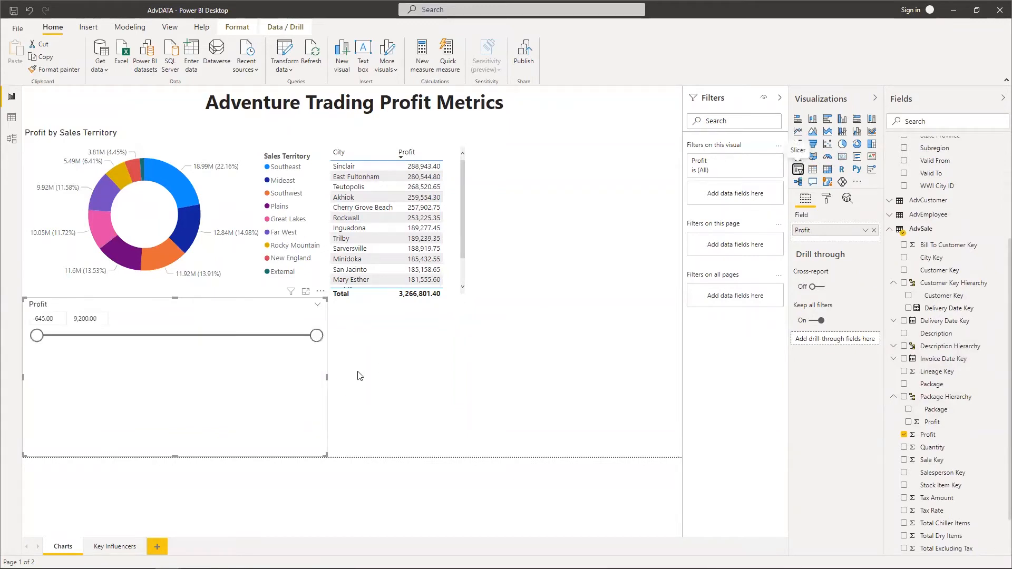
left_click_drag(178, 454, 183, 363)
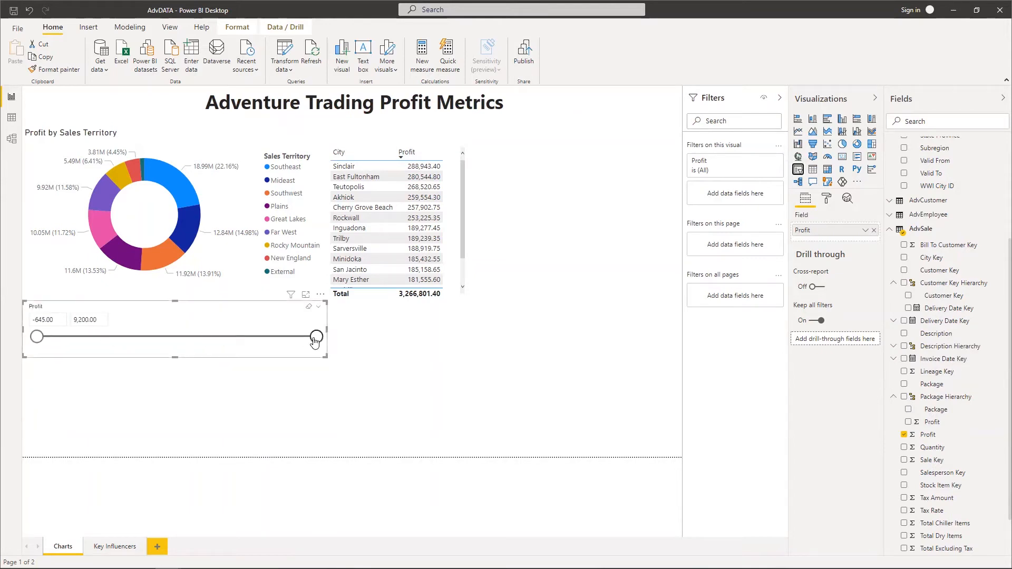
Step: Raise the Profit slicer's lower bound to about 2,045 and shorten the slicer slightly
left_click_drag(36, 337, 113, 337)
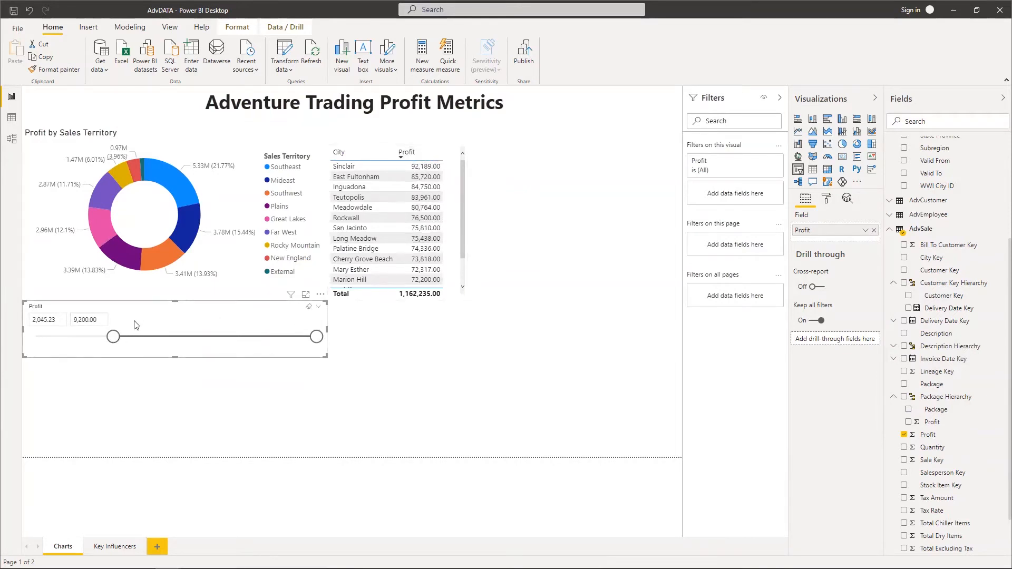
left_click(90, 320)
left_click(53, 319)
left_click(168, 358)
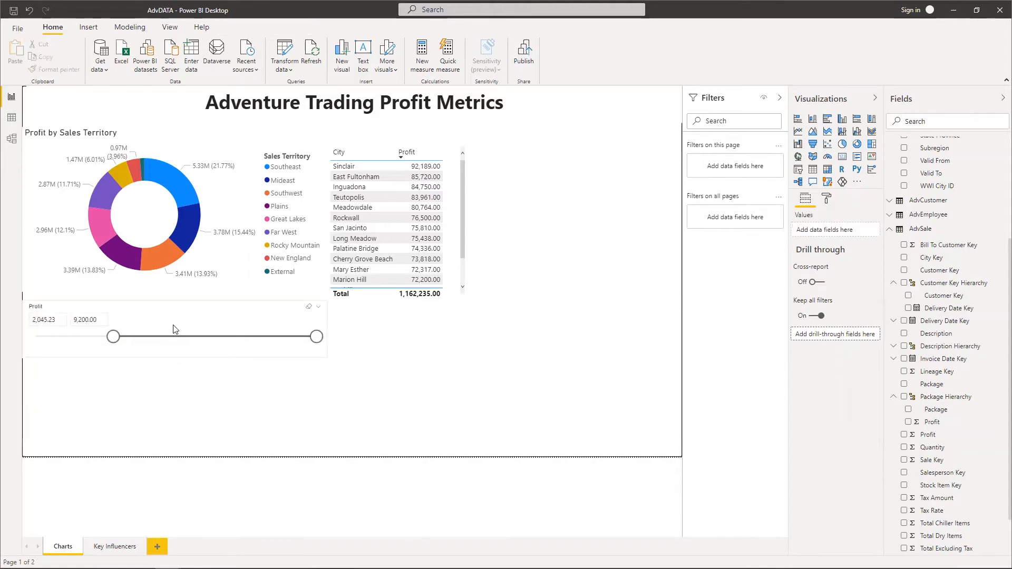
left_click(179, 352)
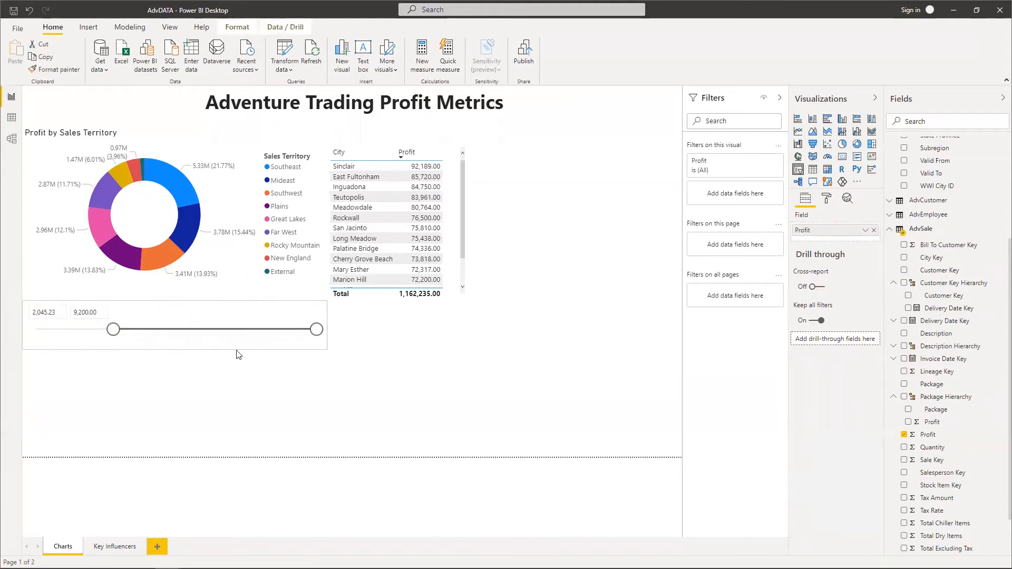
left_click(421, 341)
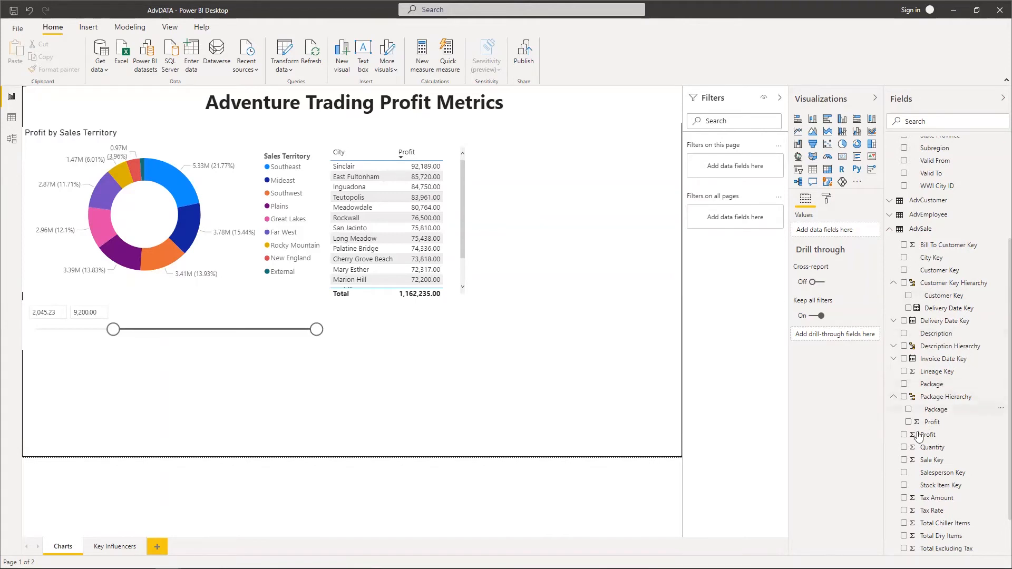
Step: Create a scatter chart with AdvSale's Profit on the X axis, Quantity on the Y axis, and AdvCity's Sales Territory as details
left_click(905, 435)
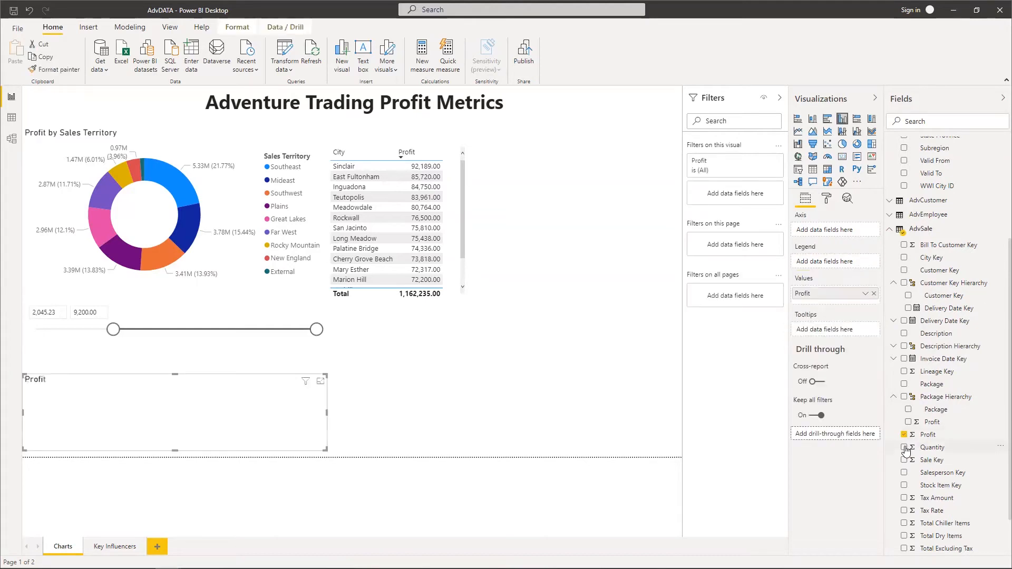
left_click(905, 447)
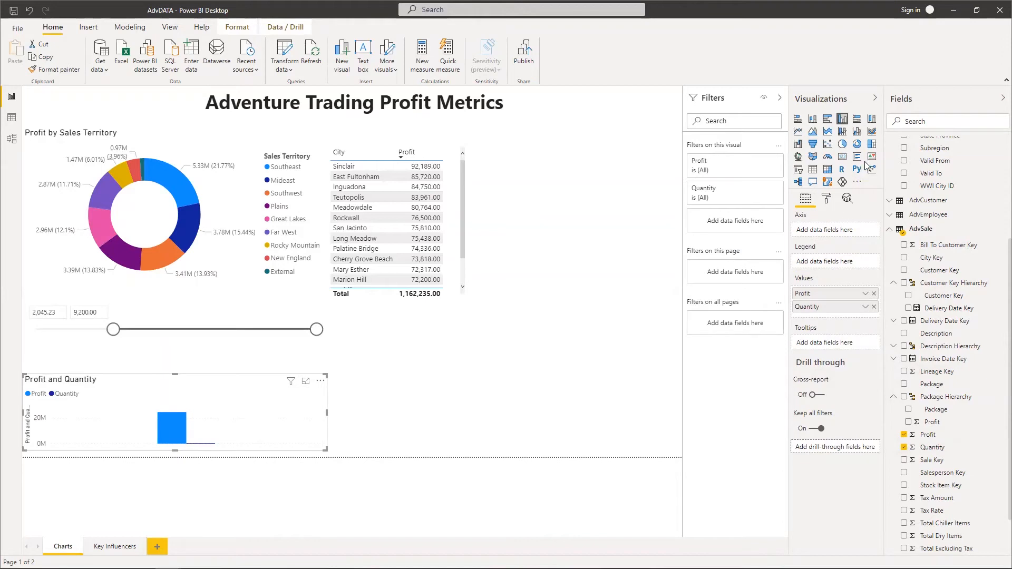
left_click(828, 145)
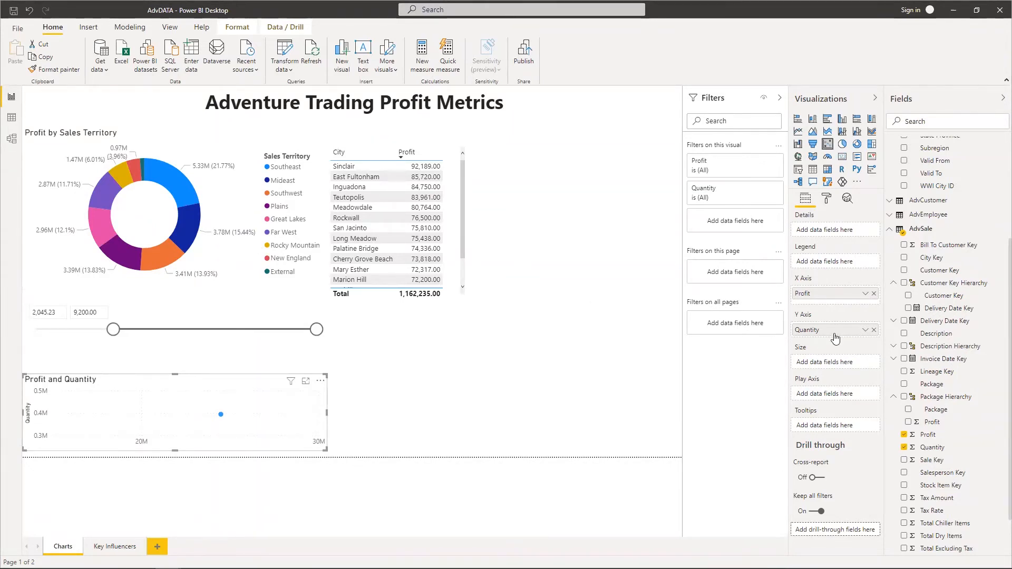
scroll(952, 250, "up", 3)
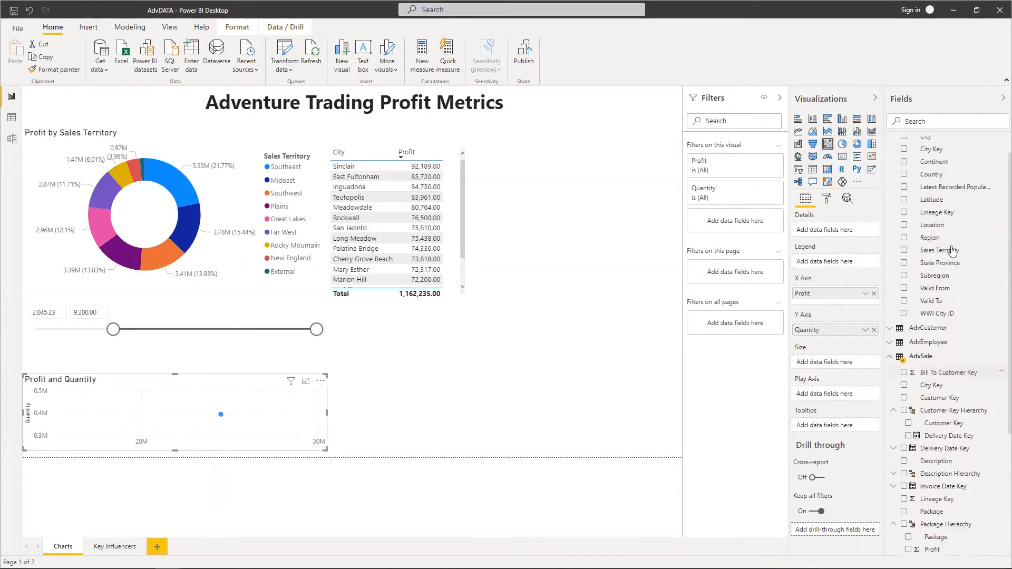
scroll(952, 249, "up", 1)
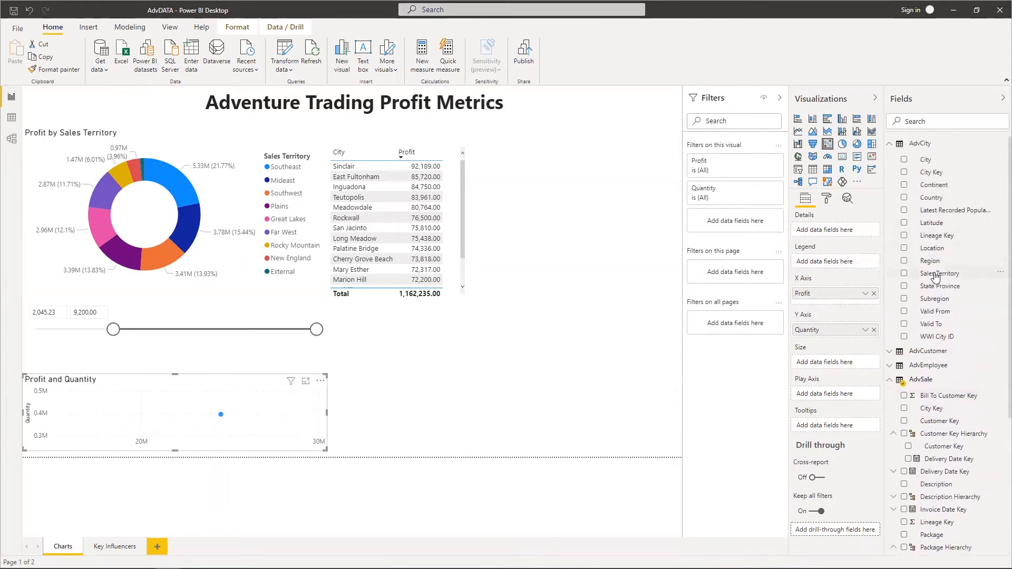
left_click_drag(936, 278, 826, 231)
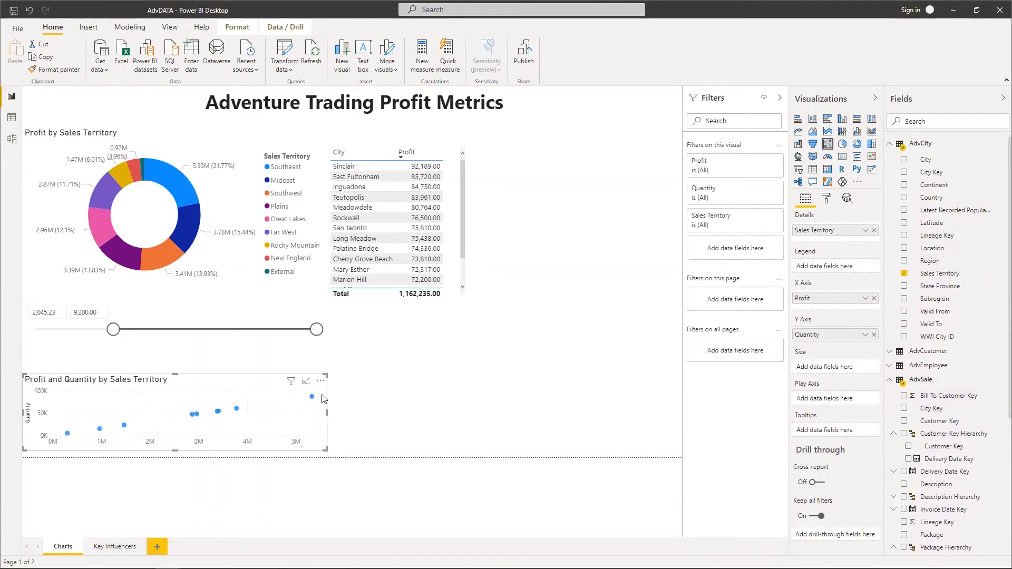
Step: Move the scatter chart beside the city table, narrow it to the remaining page width, and extend its height to match the table
left_click_drag(206, 381, 583, 153)
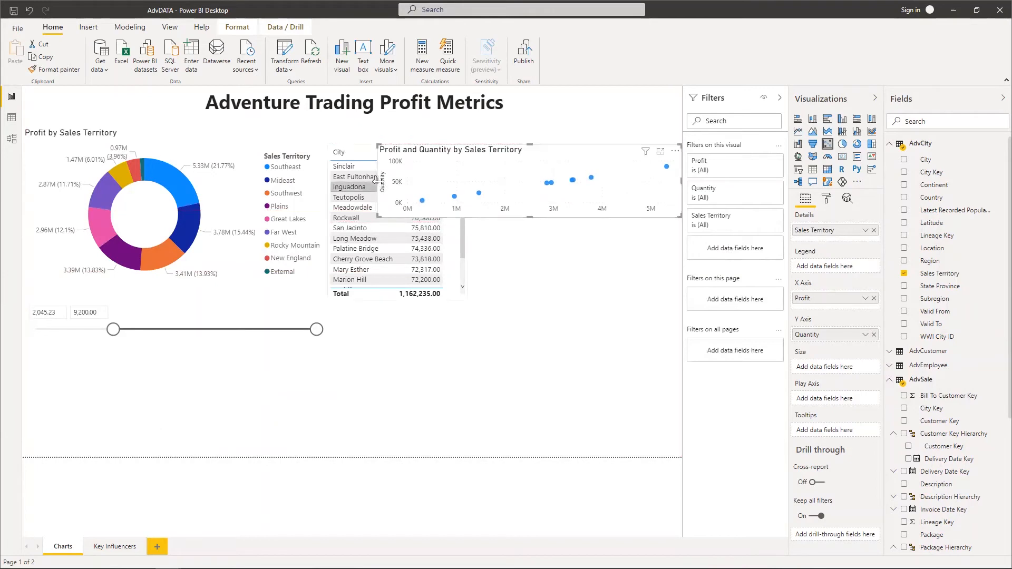
left_click_drag(378, 180, 473, 184)
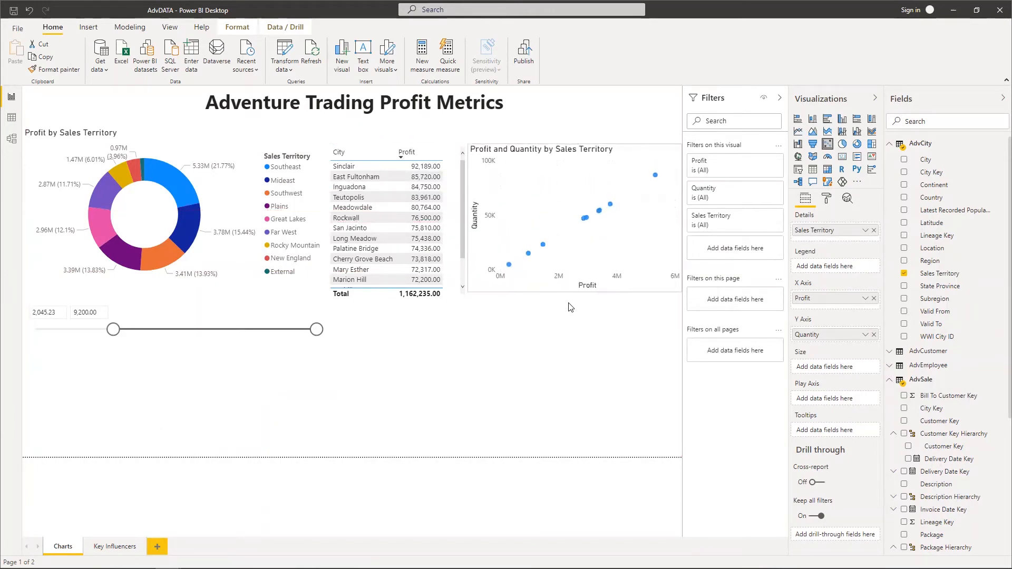
left_click_drag(569, 303, 571, 305)
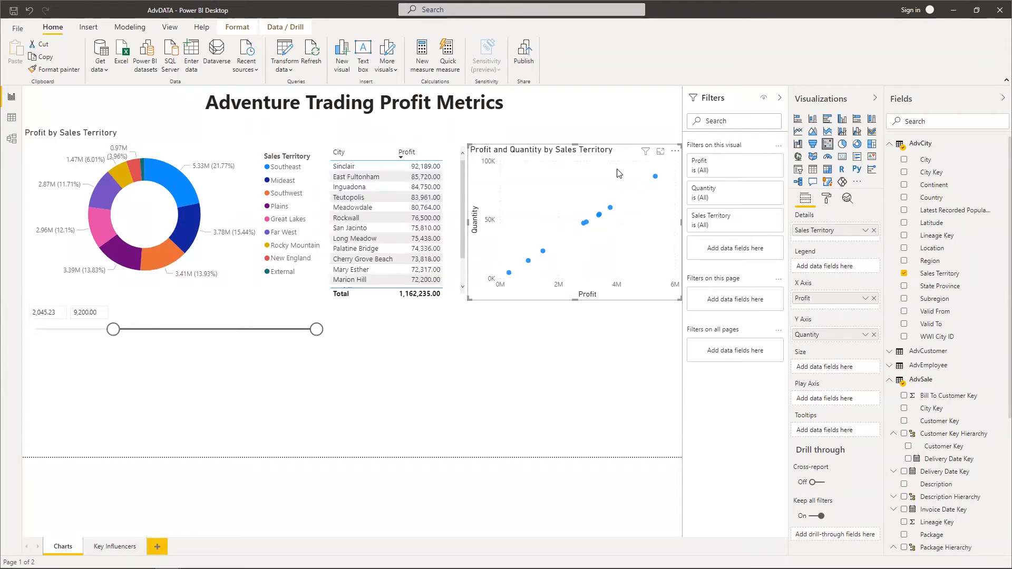
Step: Add a trend line to the Profit and Quantity scatter chart with 25% transparency and a dotted style
left_click(847, 204)
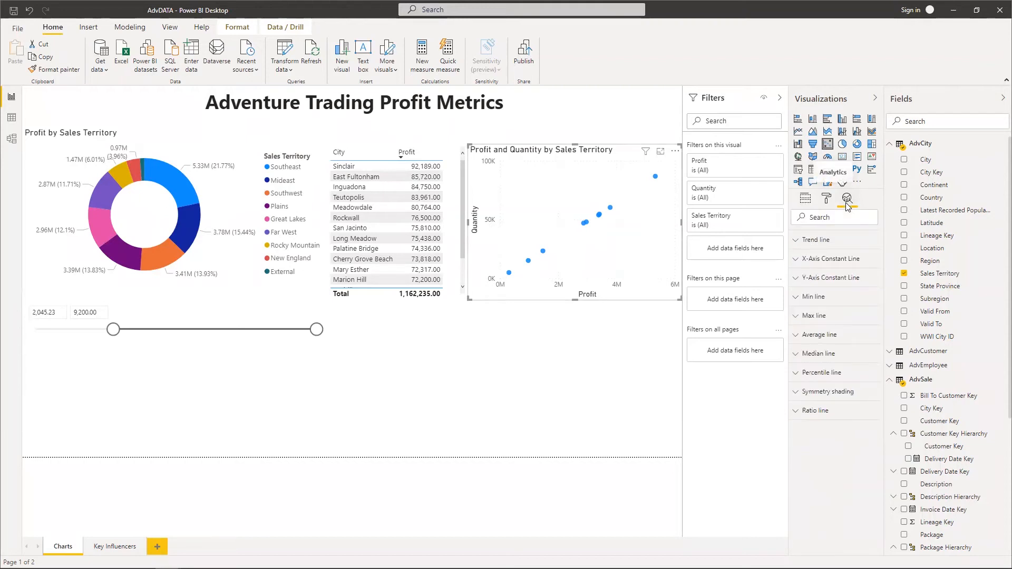
left_click(798, 242)
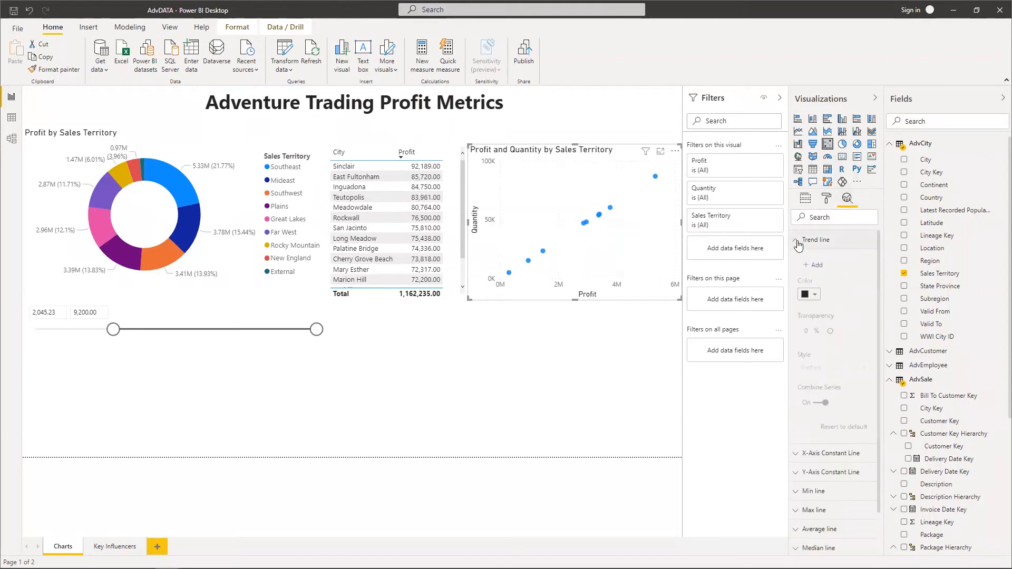
left_click(817, 265)
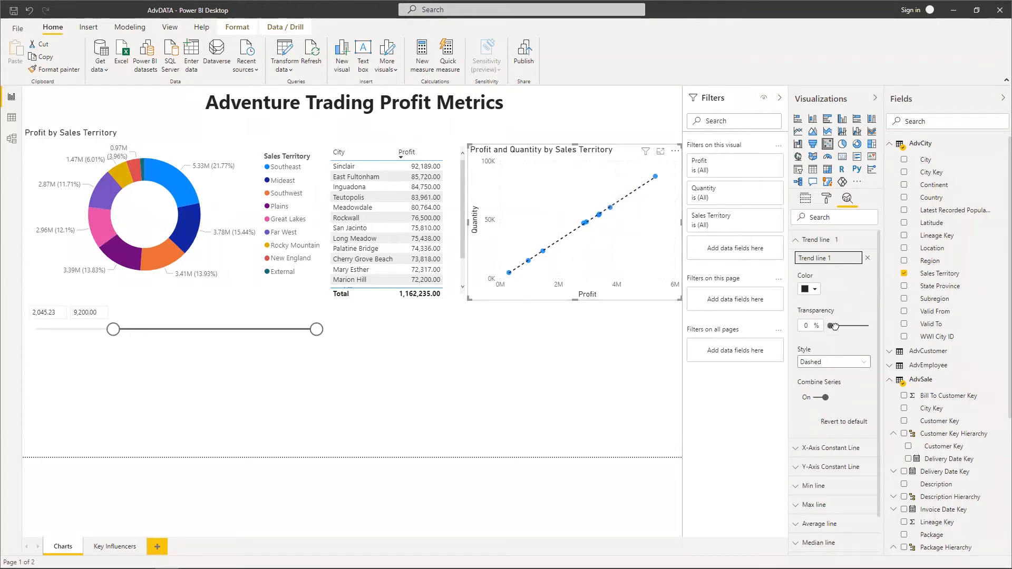
left_click_drag(830, 326, 840, 326)
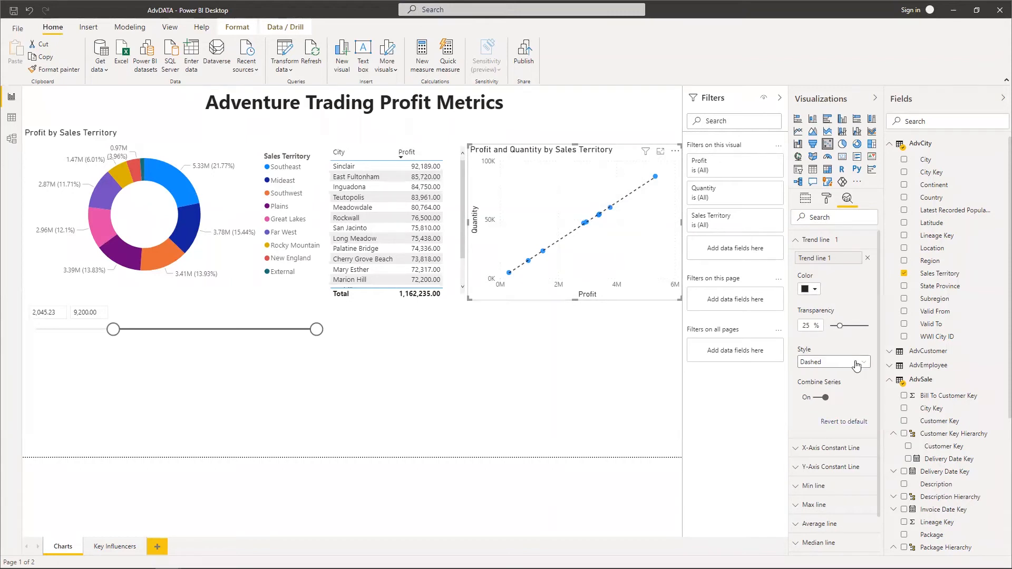
left_click(835, 363)
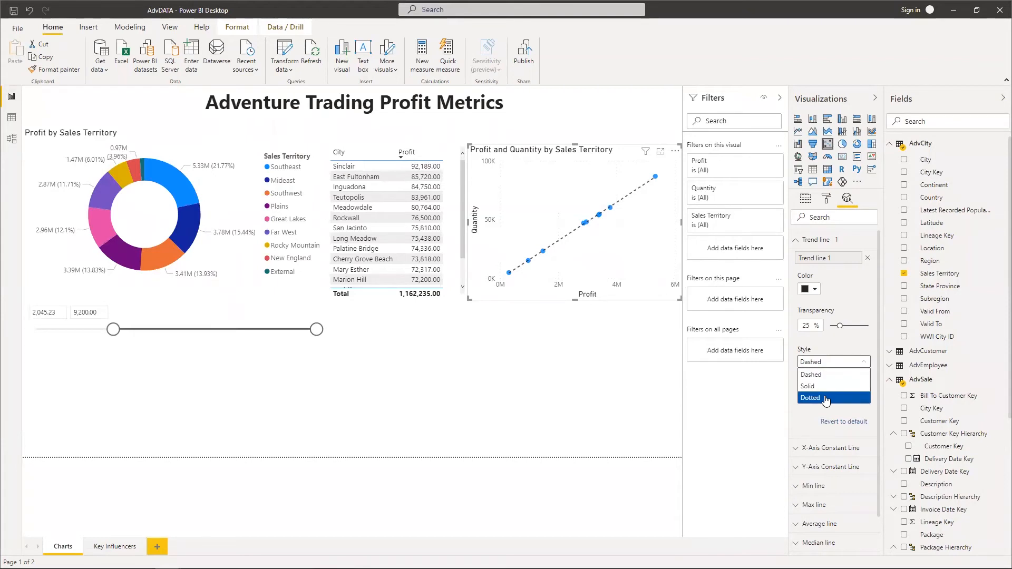
left_click(825, 398)
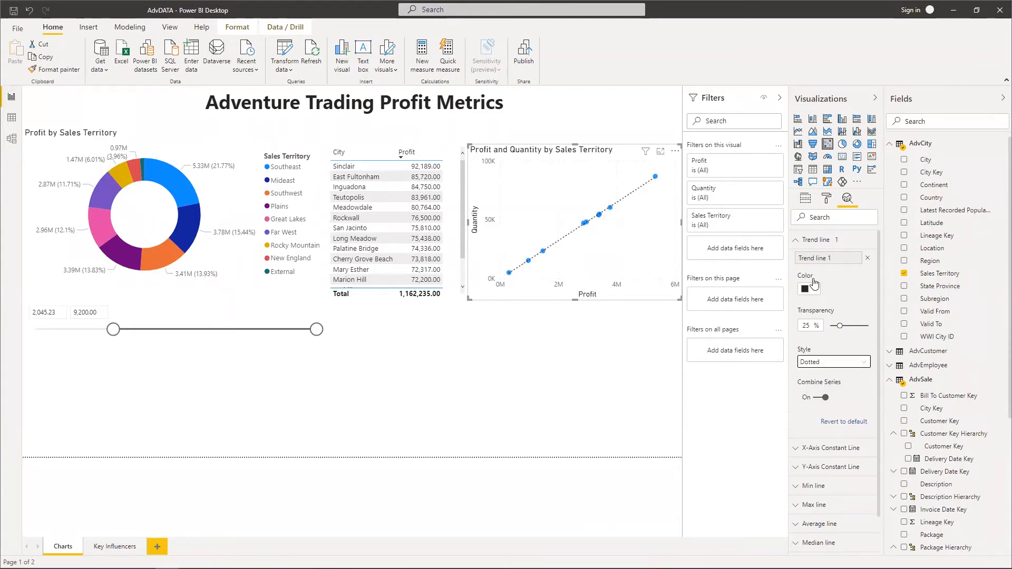
left_click(797, 244)
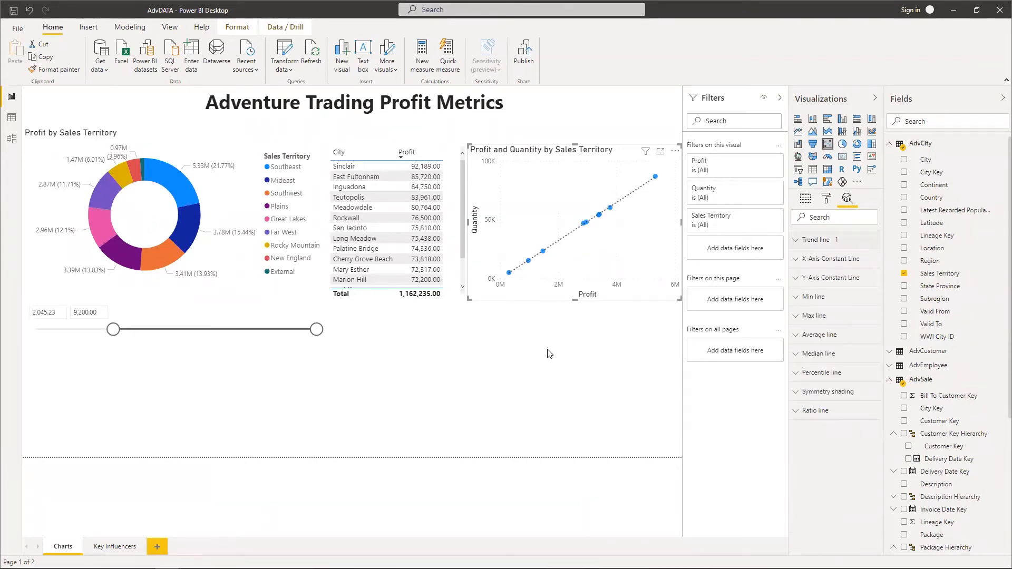
left_click(550, 353)
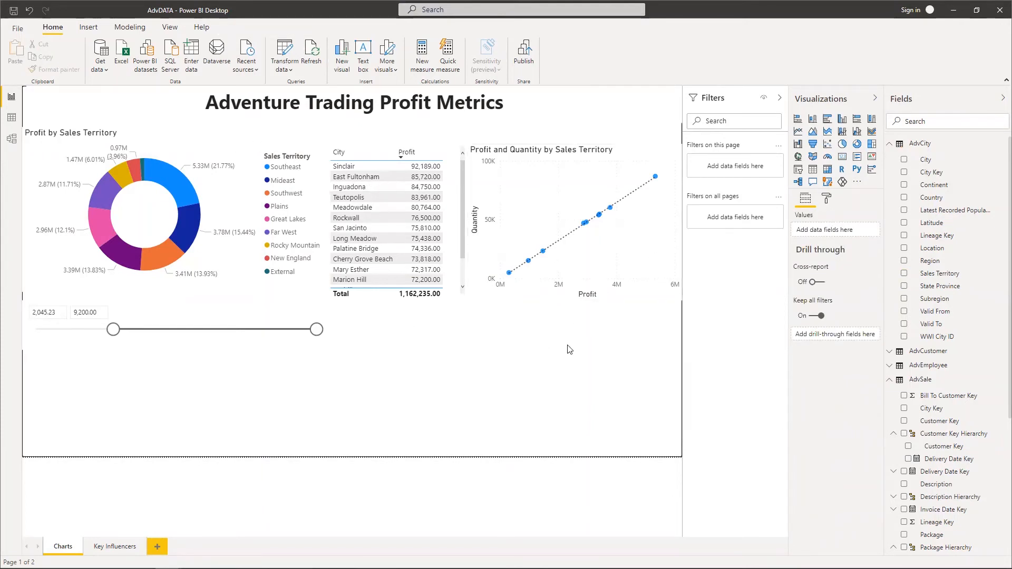
Step: Move the Profit slicer up slightly so it sits directly beneath the donut chart
left_click(203, 311)
left_click_drag(203, 311, 201, 304)
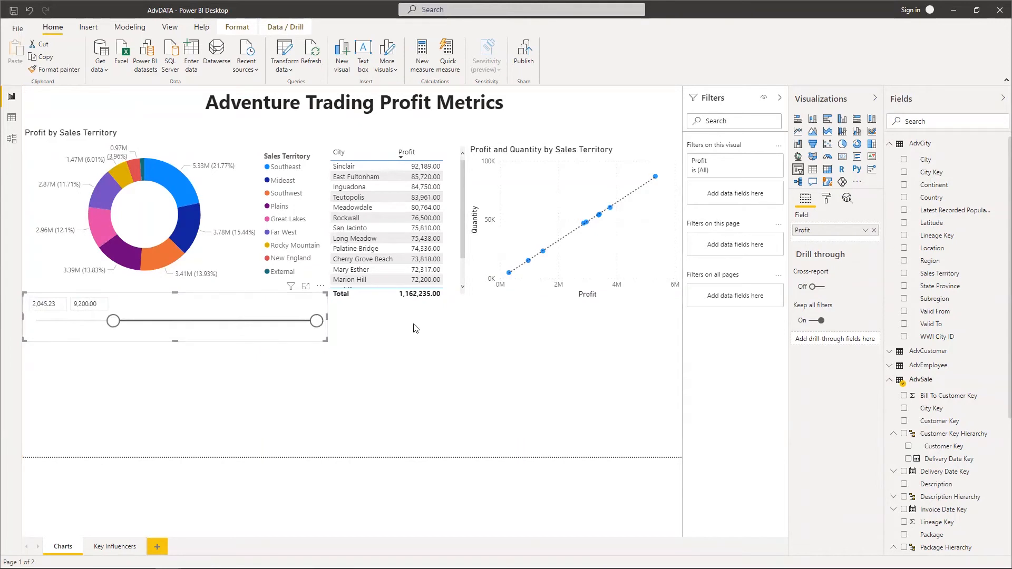
left_click(416, 328)
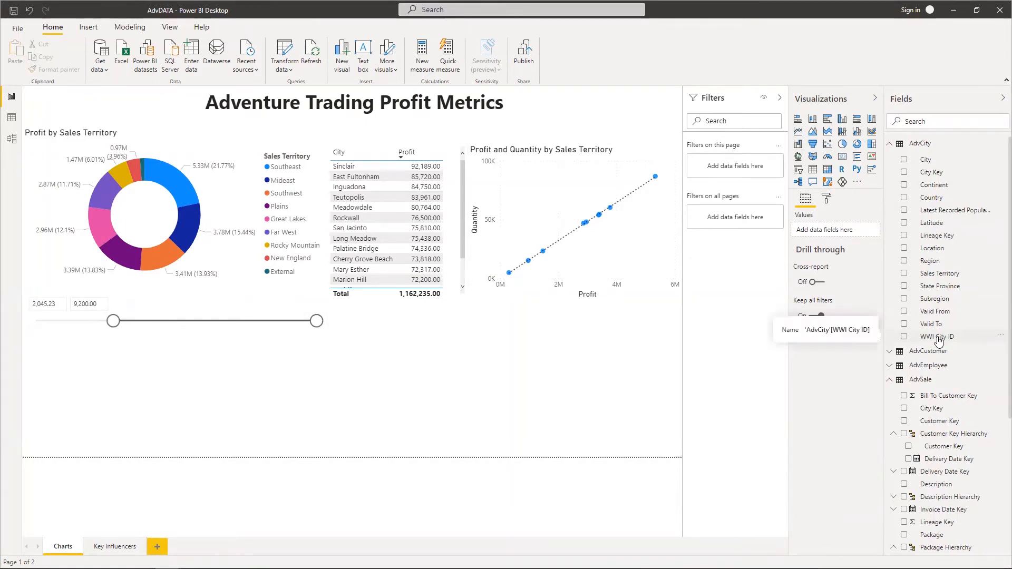
Step: Create a line chart of AdvSale's Profit by Delivery Date Key
scroll(939, 341, "down", 2)
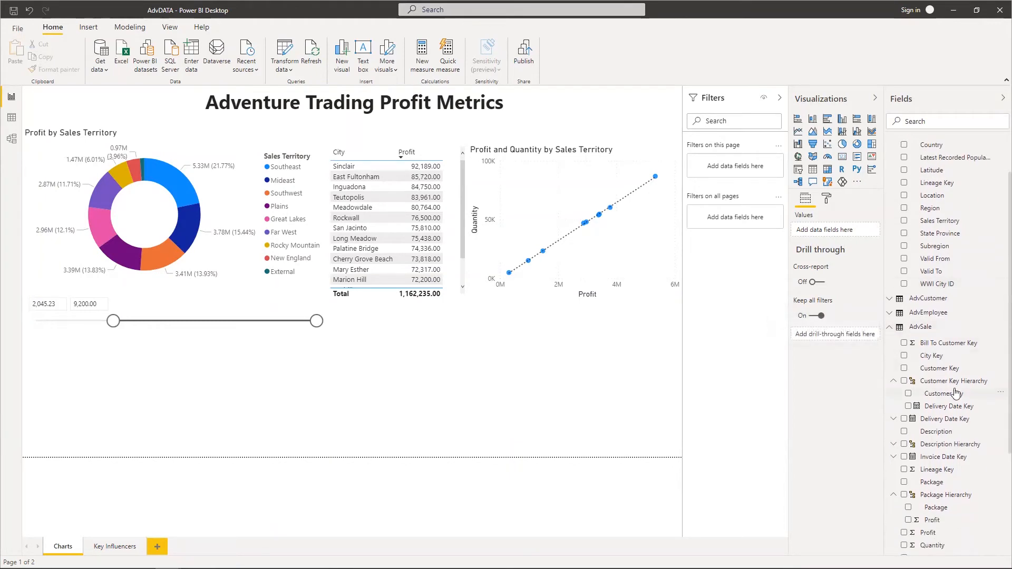
scroll(957, 390, "down", 1)
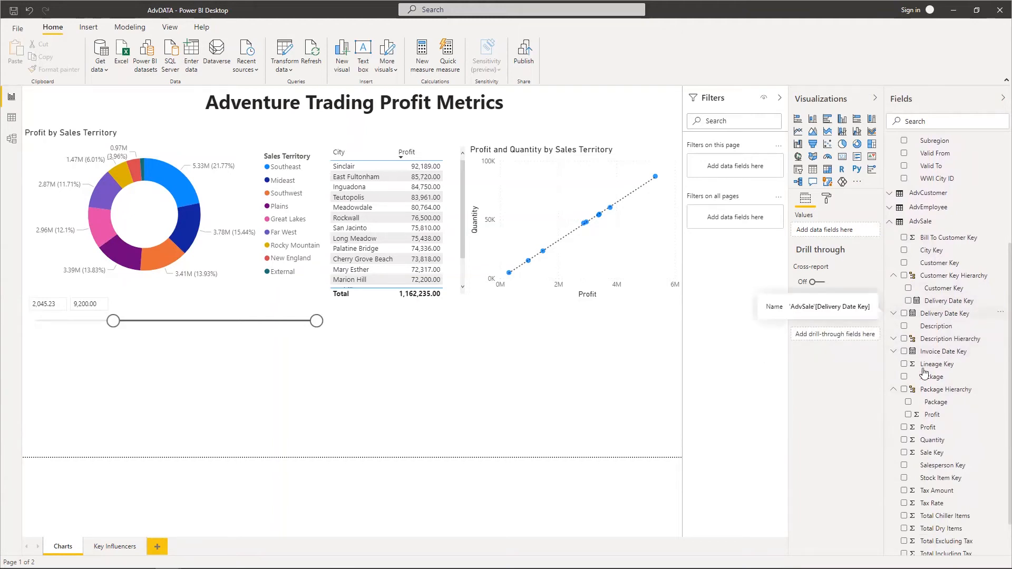
left_click(904, 315)
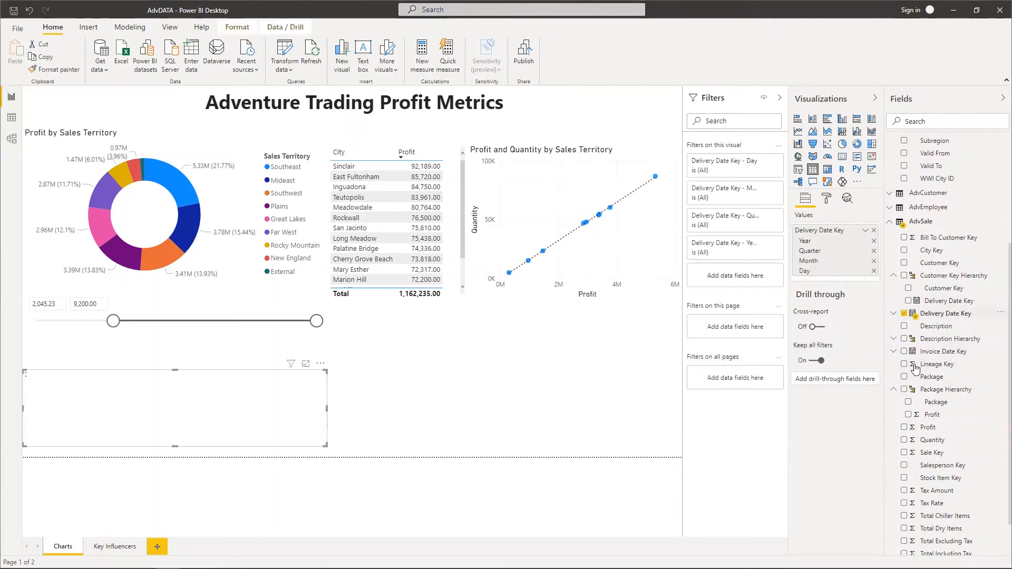
left_click(904, 427)
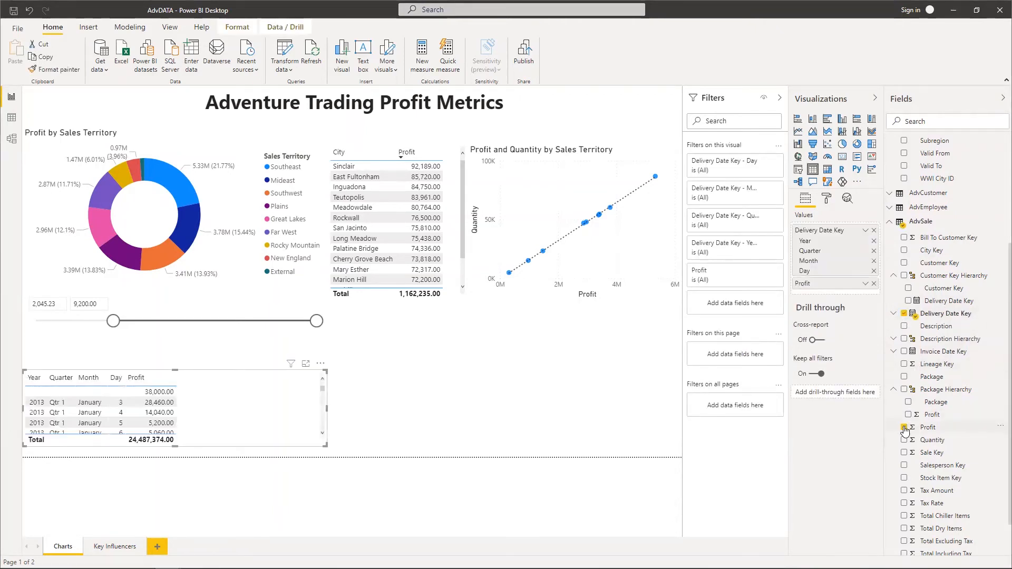
left_click(799, 132)
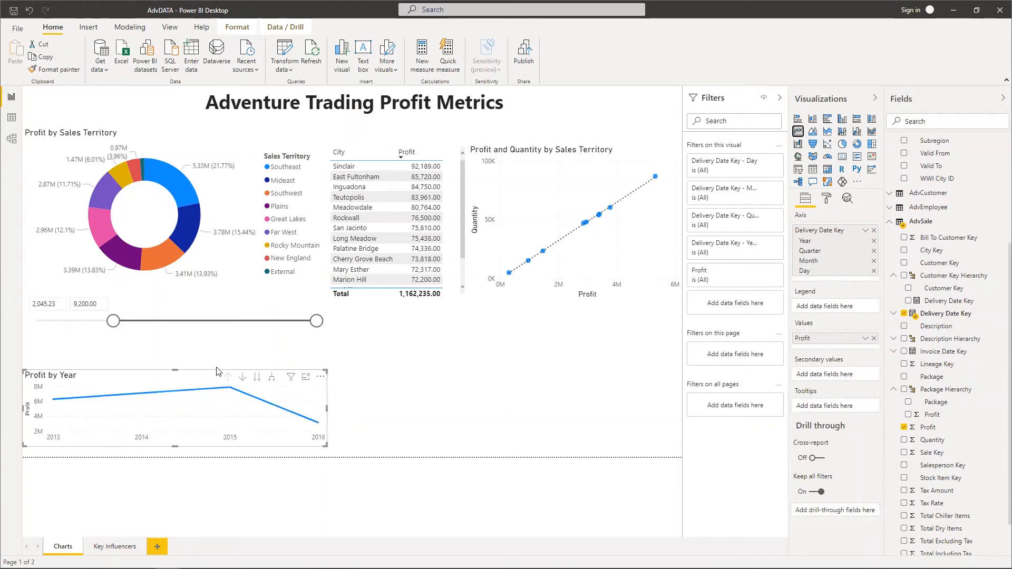
Step: Enlarge the line chart to fill the height between the slicer and the page's lower edge, and widen it to the scatter chart's near edge
left_click_drag(175, 370, 171, 341)
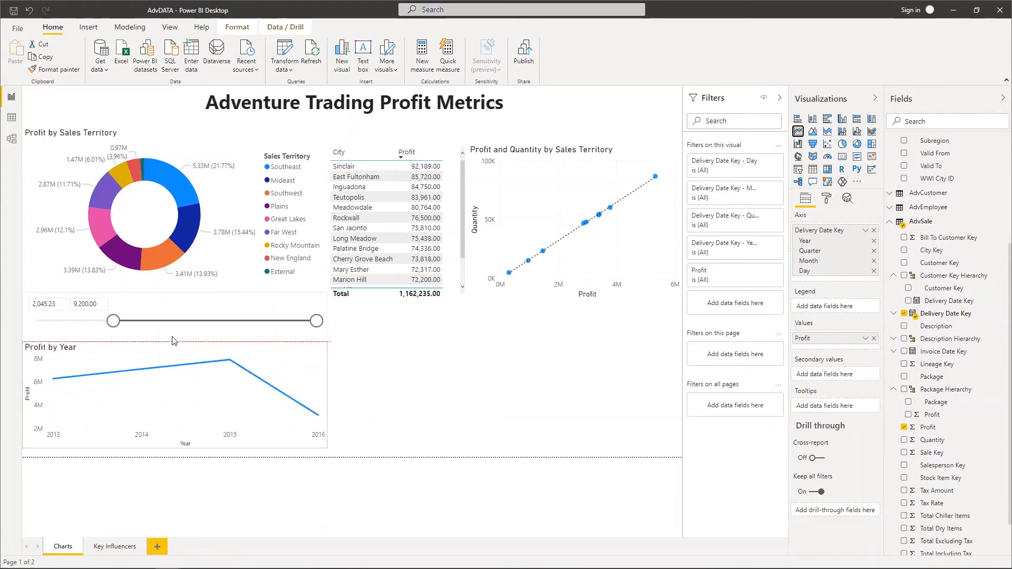
left_click_drag(171, 448, 174, 457)
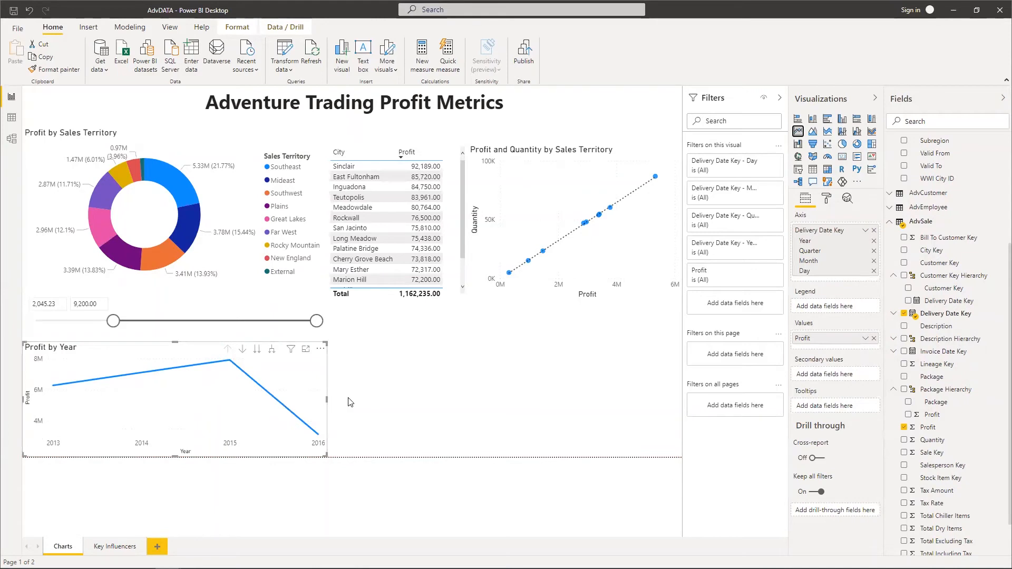
left_click_drag(327, 399, 464, 397)
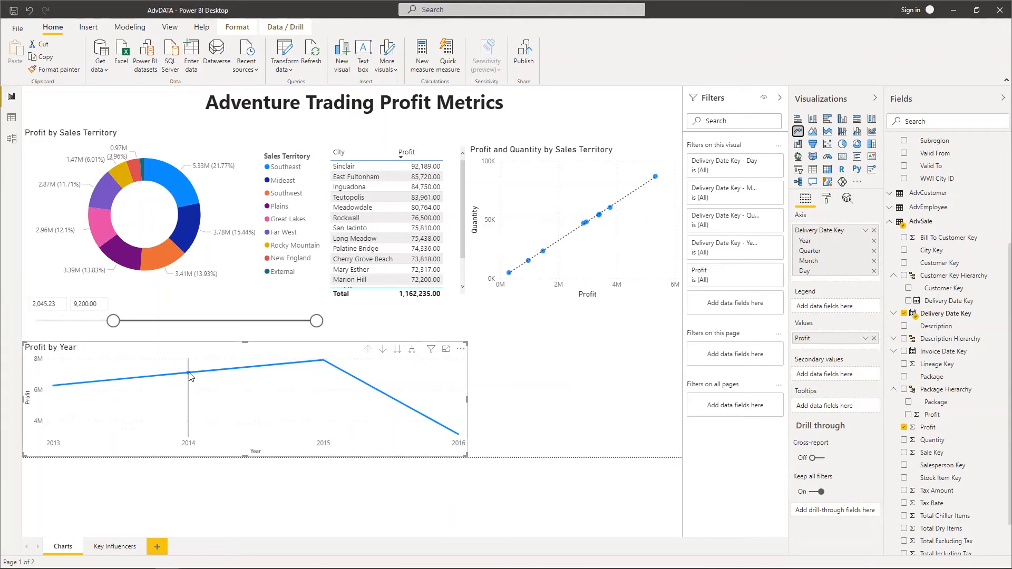
Step: Run the Explain the decrease analysis on the 2016 point of the Profit by Year line chart
mouse_move(191, 376)
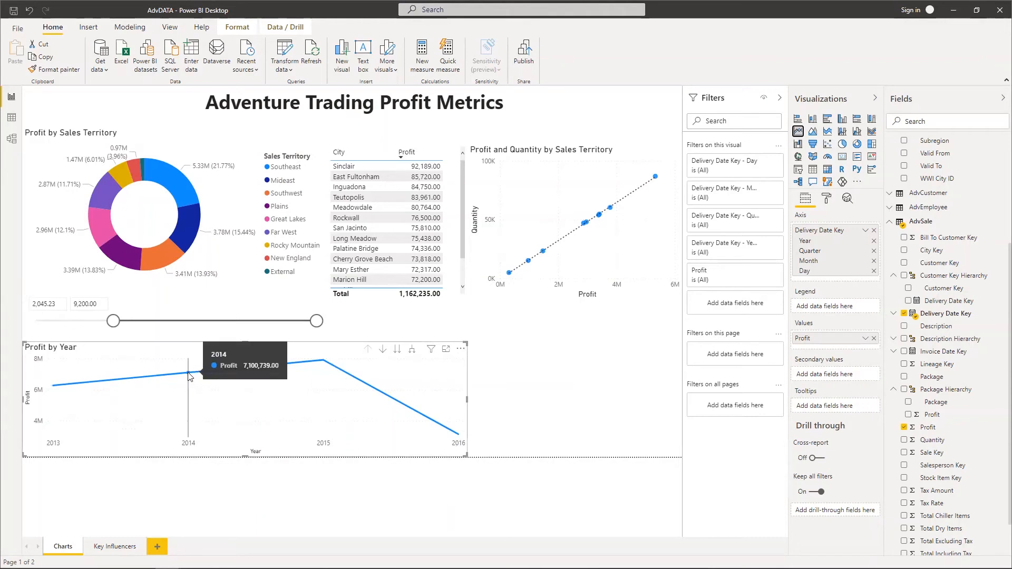
mouse_move(323, 363)
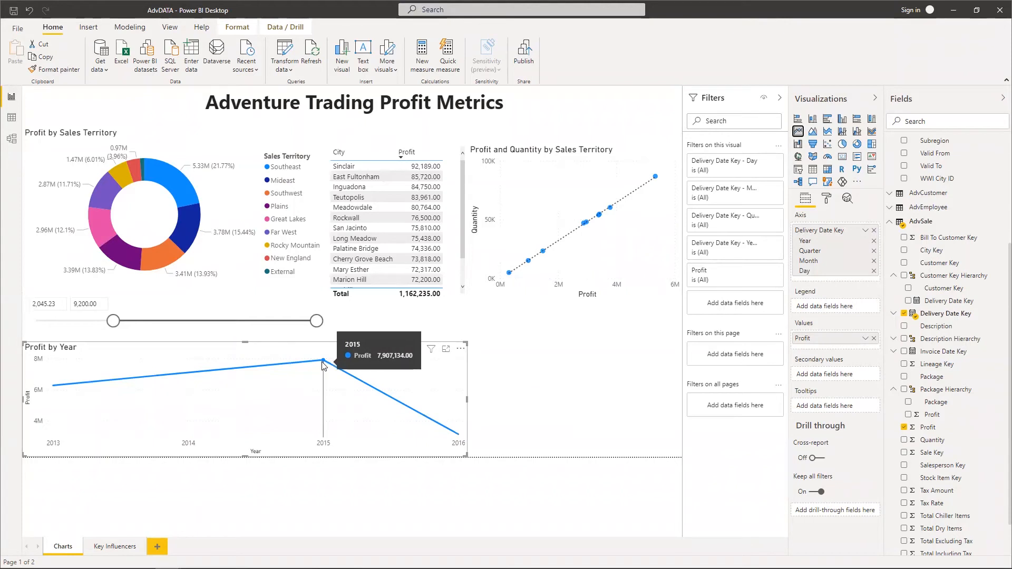
right_click(459, 437)
mouse_move(510, 516)
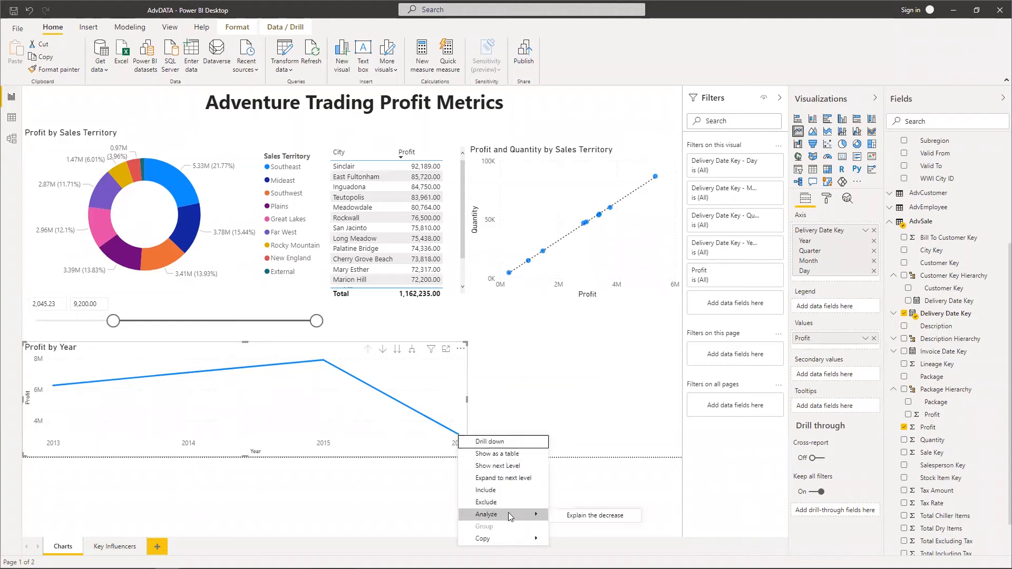
left_click(602, 515)
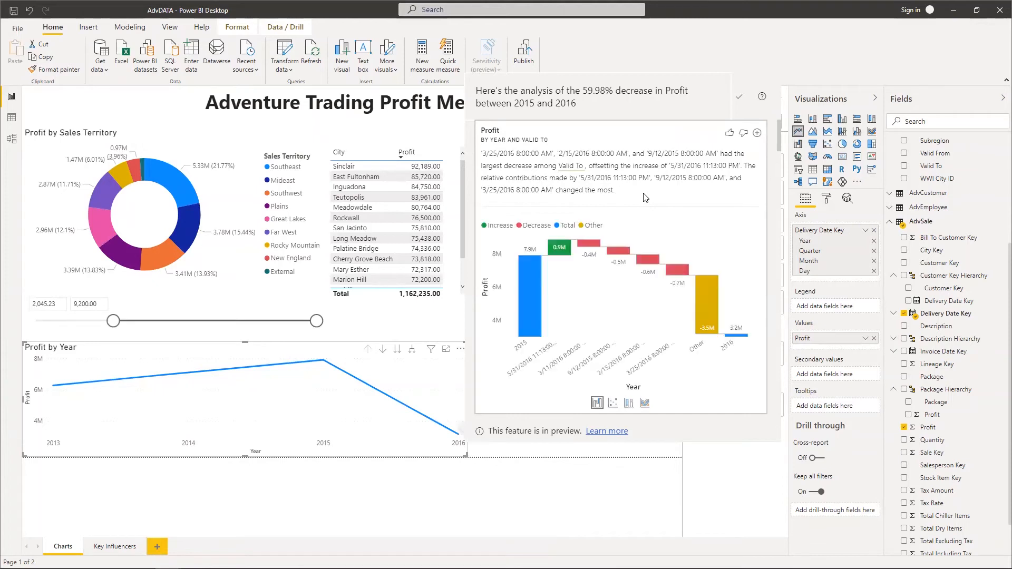
Step: Examine the decrease explanations by Valid To, State Province, Valid From, Preferred Name, Employee and Sales Territory, and close the analysis
scroll(665, 201, "down", 1)
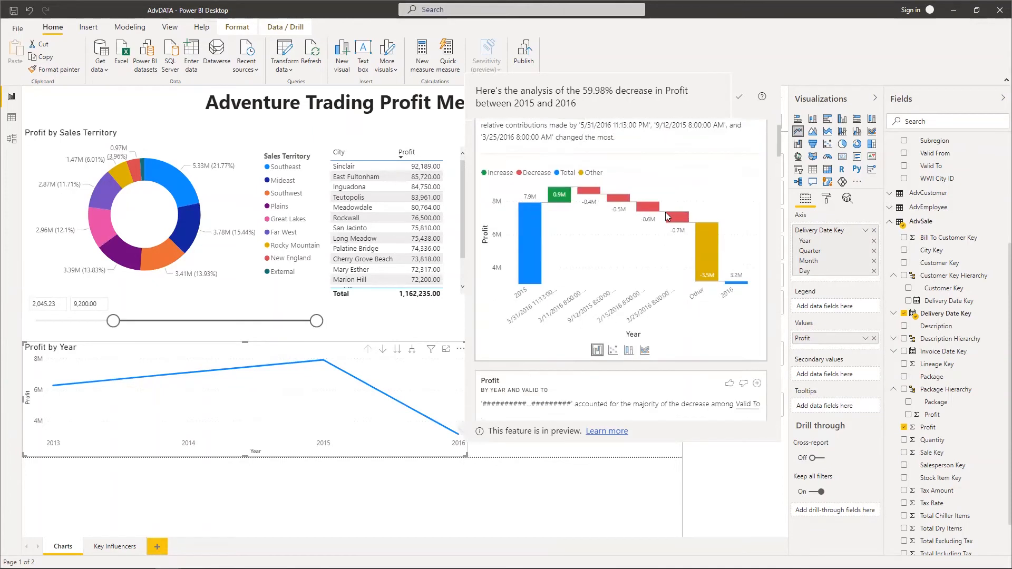
scroll(666, 199, "up", 1)
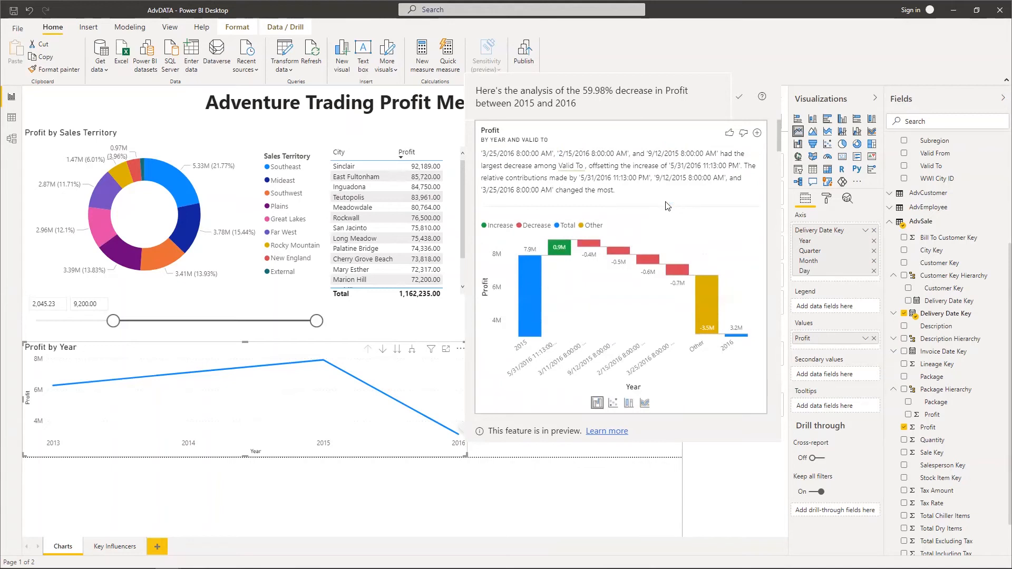
scroll(667, 208, "down", 5)
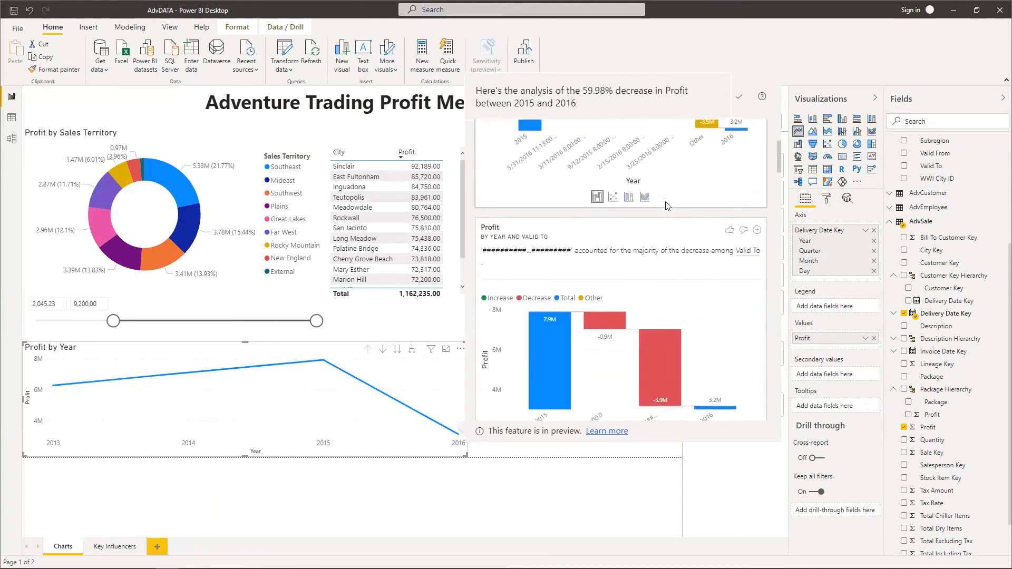
scroll(669, 213, "down", 5)
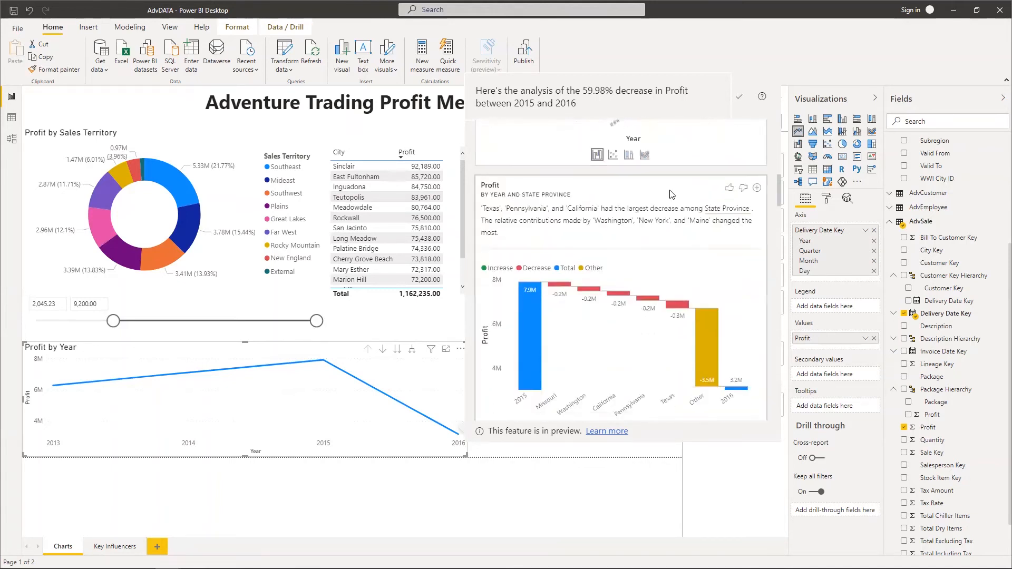
scroll(670, 199, "down", 1)
scroll(669, 199, "up", 1)
scroll(626, 190, "down", 1)
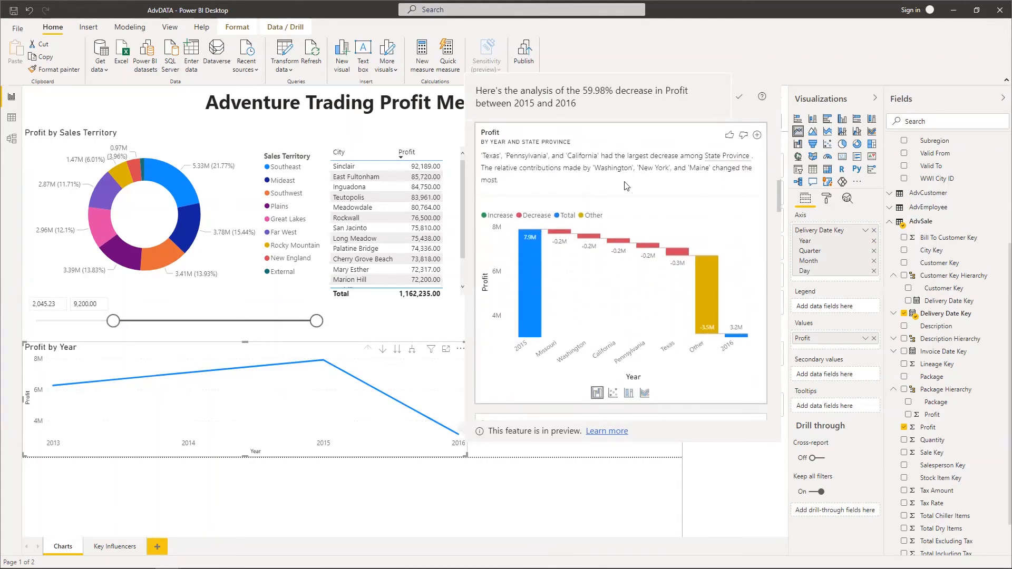
scroll(626, 189, "up", 1)
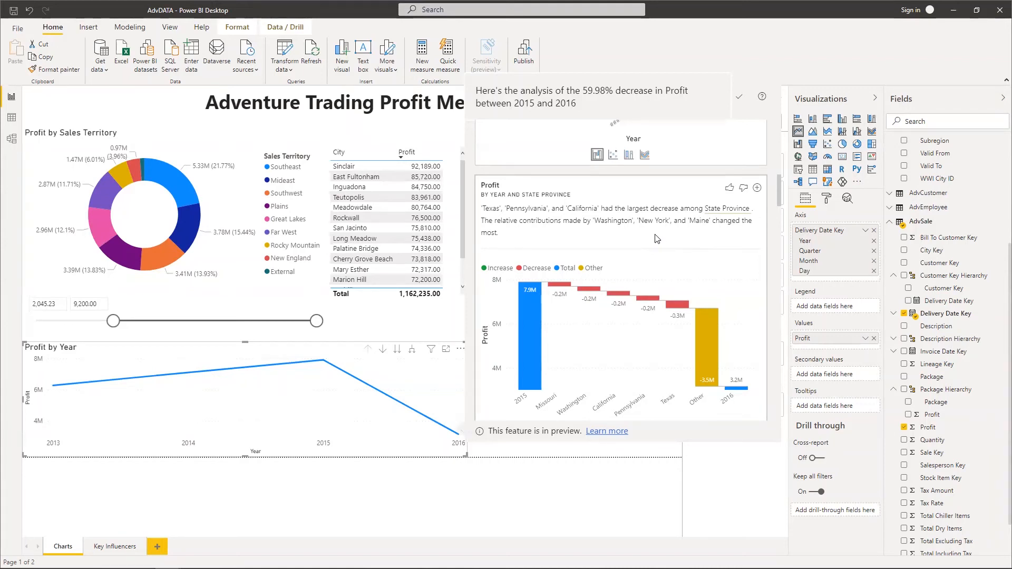
scroll(657, 239, "down", 5)
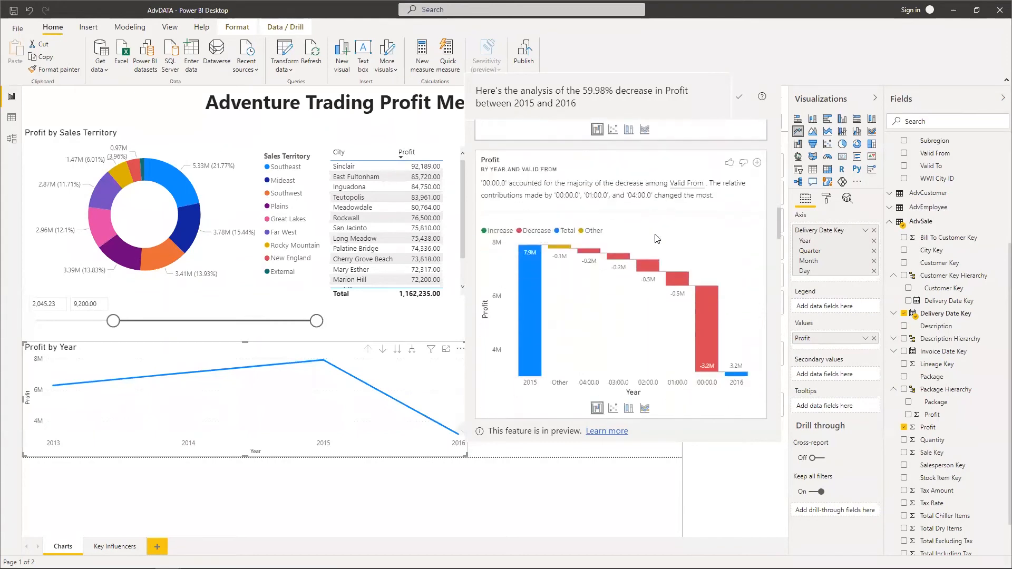
scroll(657, 239, "down", 5)
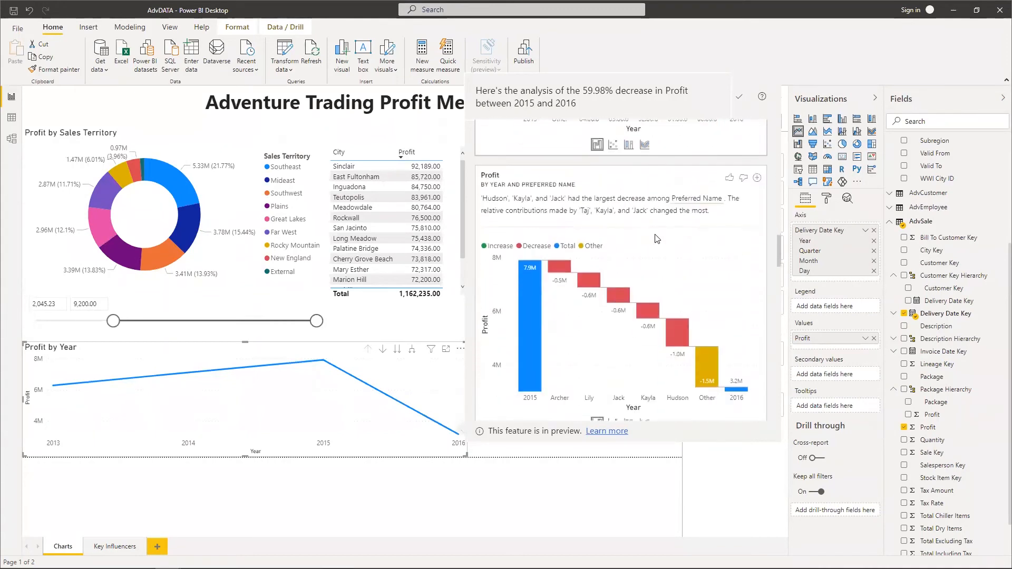
scroll(656, 239, "up", 1)
scroll(657, 238, "down", 1)
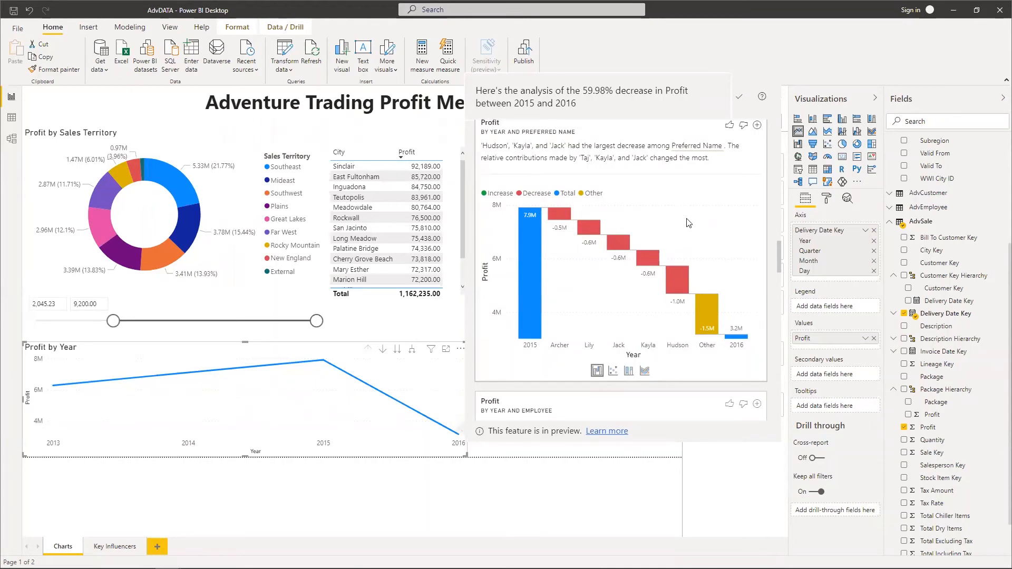
scroll(688, 222, "down", 3)
scroll(686, 224, "down", 4)
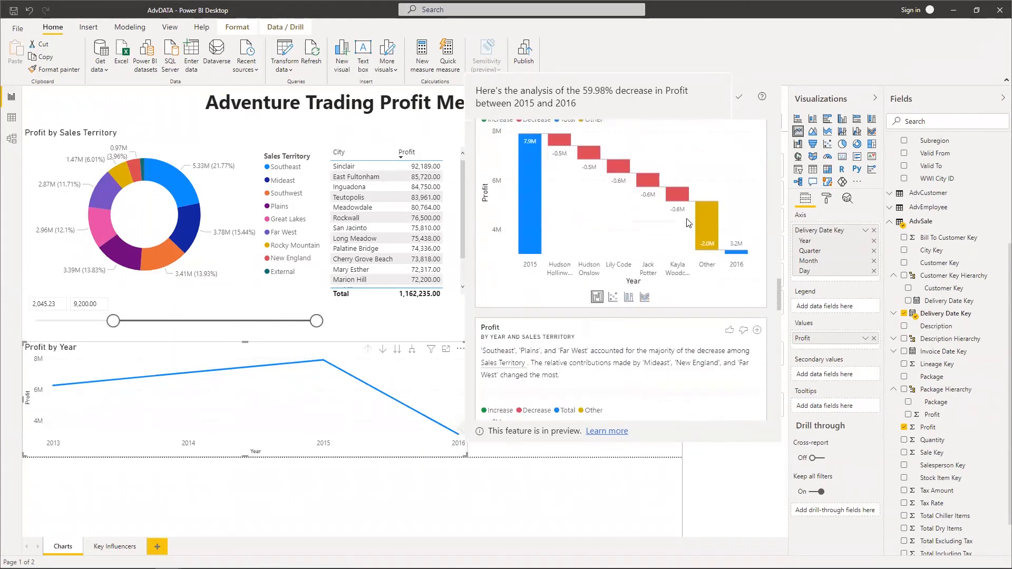
scroll(687, 223, "down", 3)
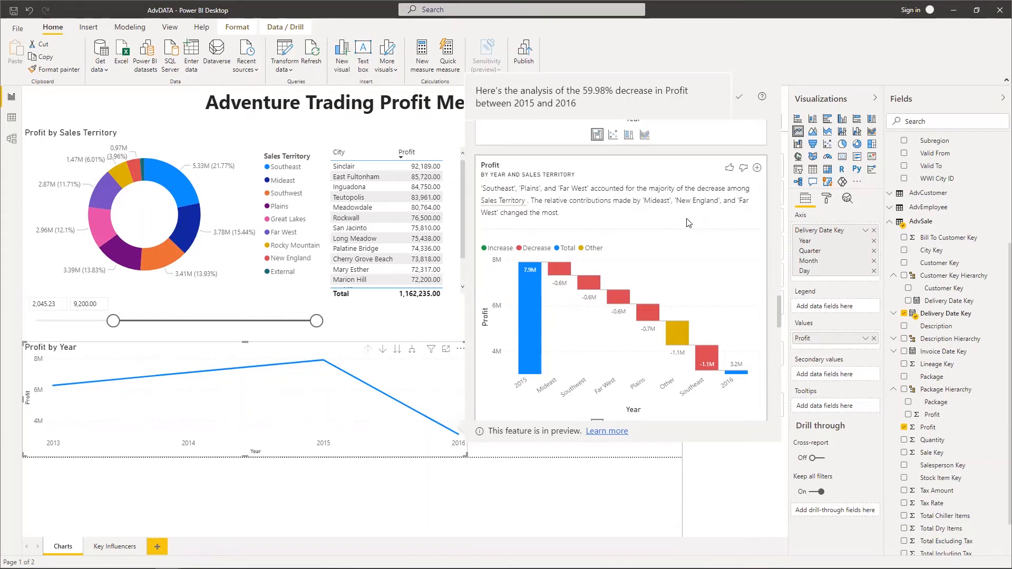
left_click(430, 333)
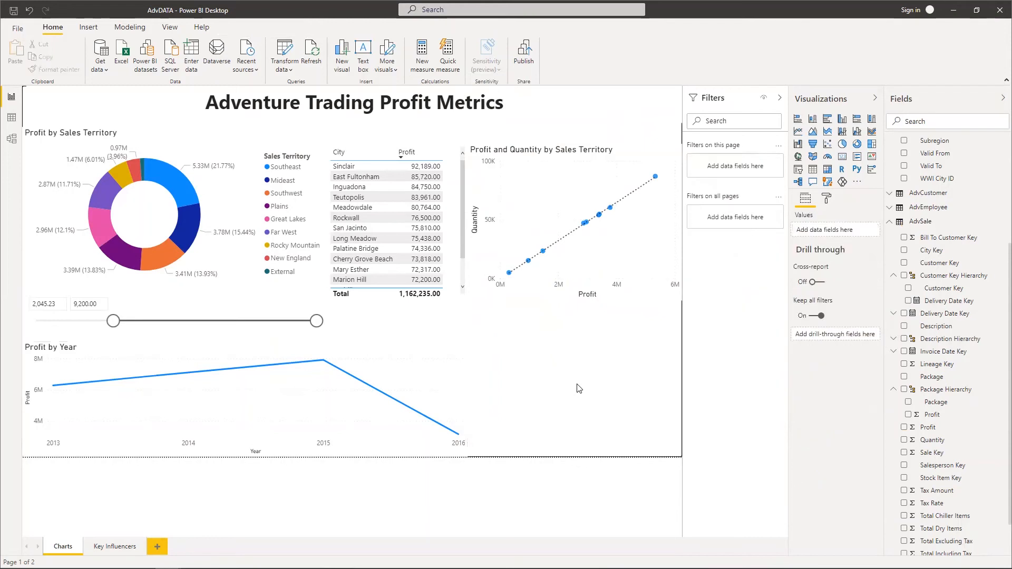
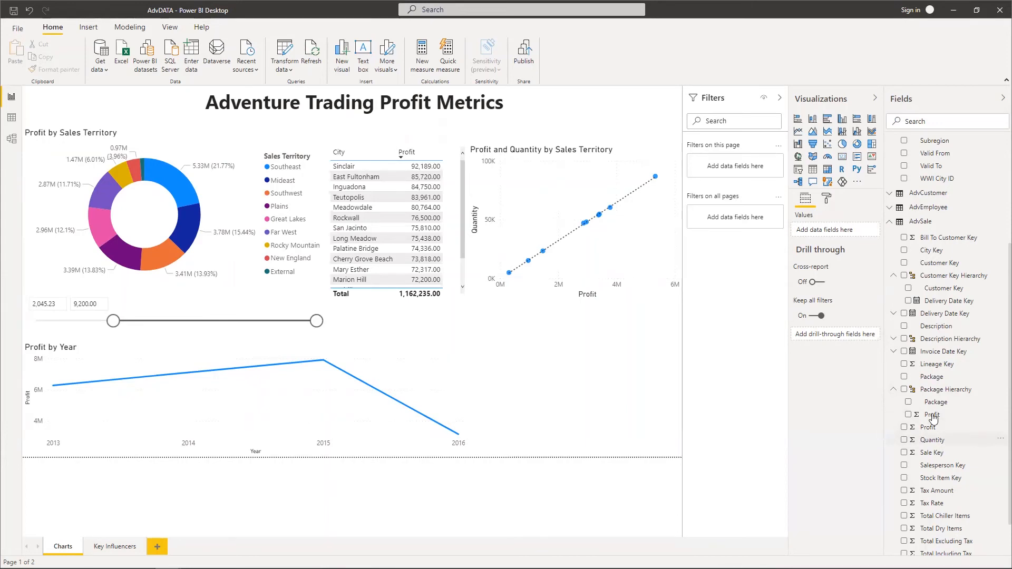
Step: Create a waterfall chart of AdvSale's Quantity by AdvCity's City in the empty area beneath the scatter chart
left_click(903, 440)
scroll(928, 295, "up", 3)
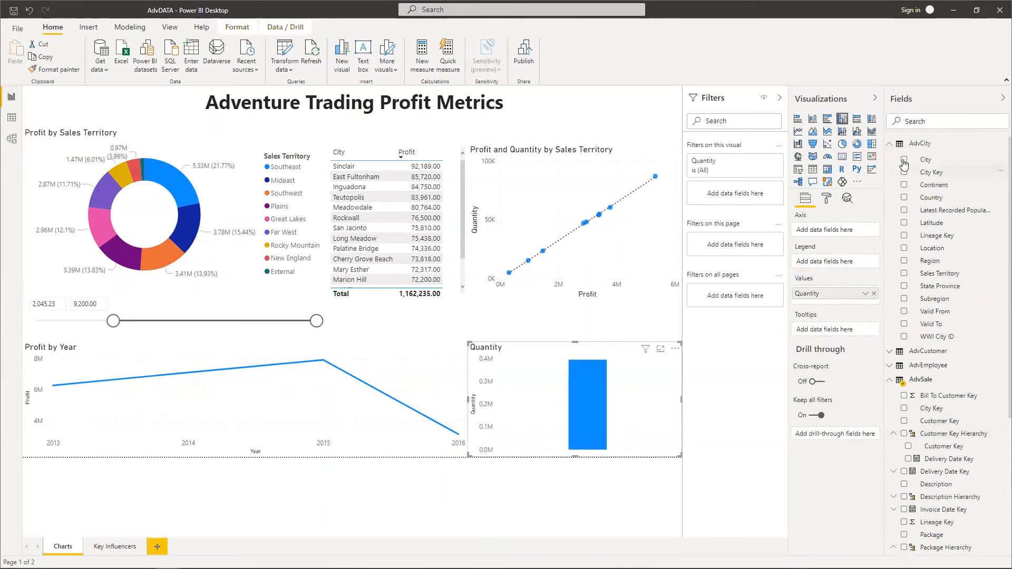
left_click(904, 161)
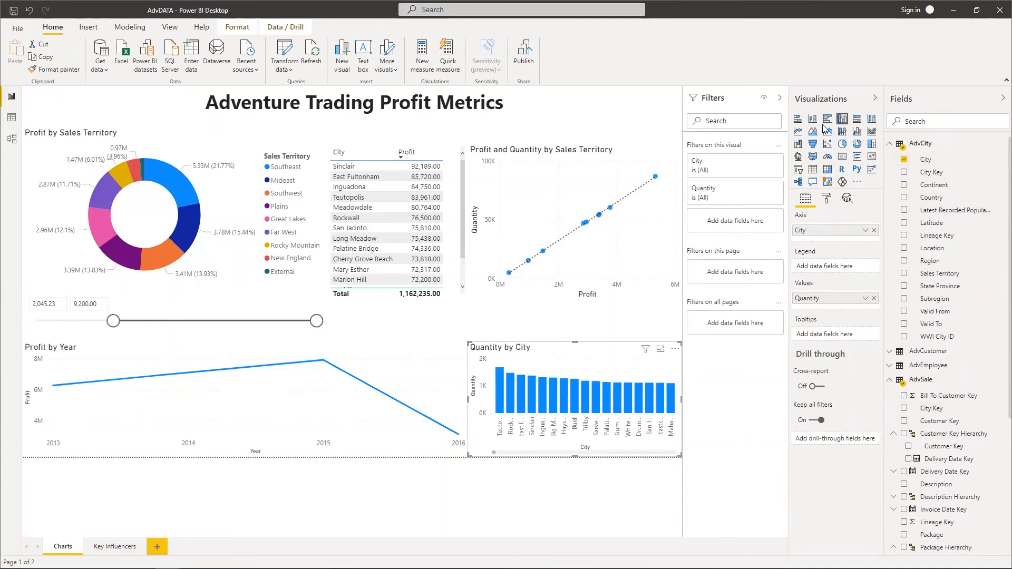
left_click(798, 146)
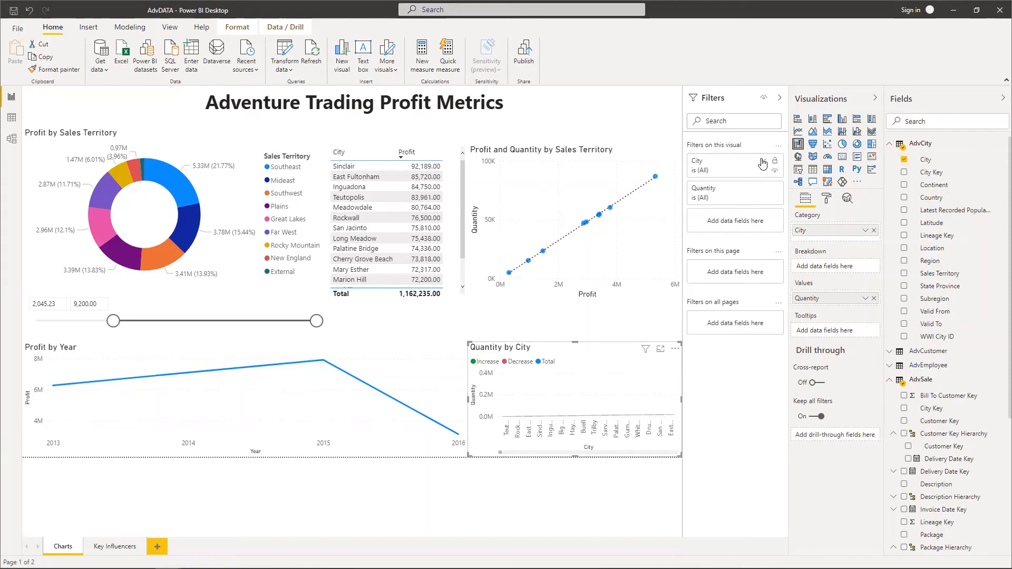
Step: Filter the waterfall chart's City to the top 7 by Quantity, and extend the chart upward toward the scatter chart
left_click(762, 162)
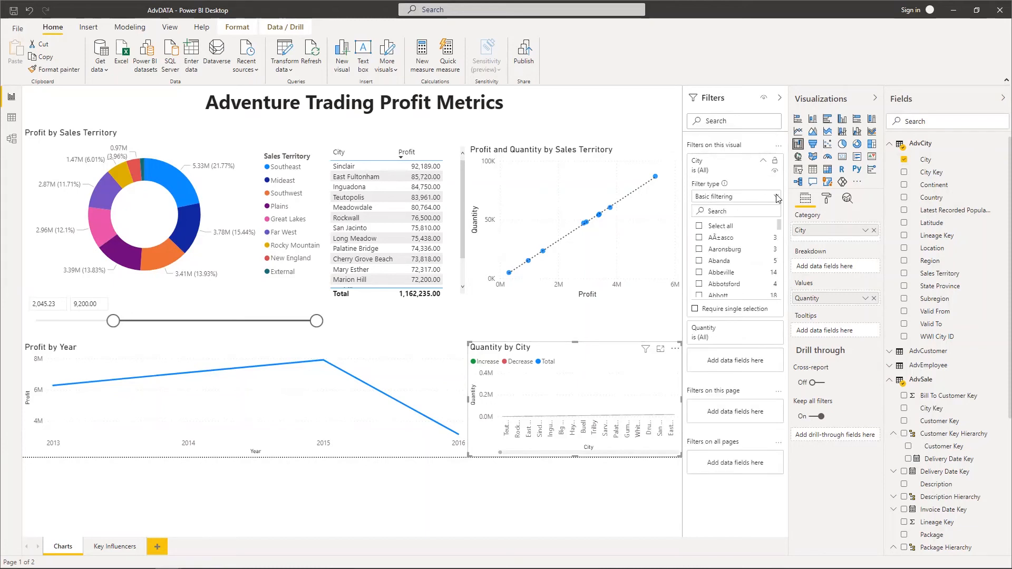
left_click(776, 197)
left_click(728, 237)
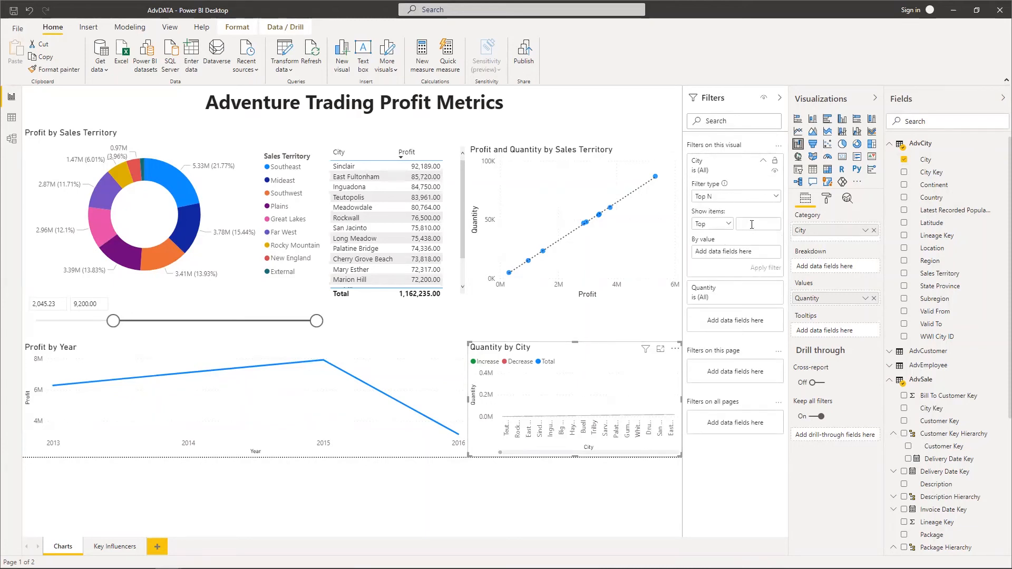
type("7")
scroll(948, 406, "down", 4)
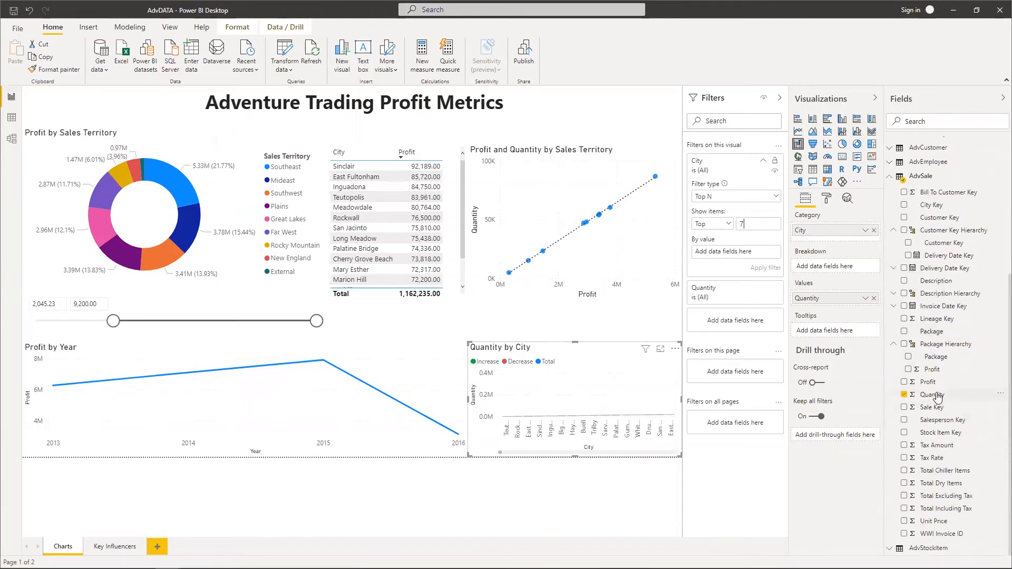
left_click_drag(752, 268, 741, 253)
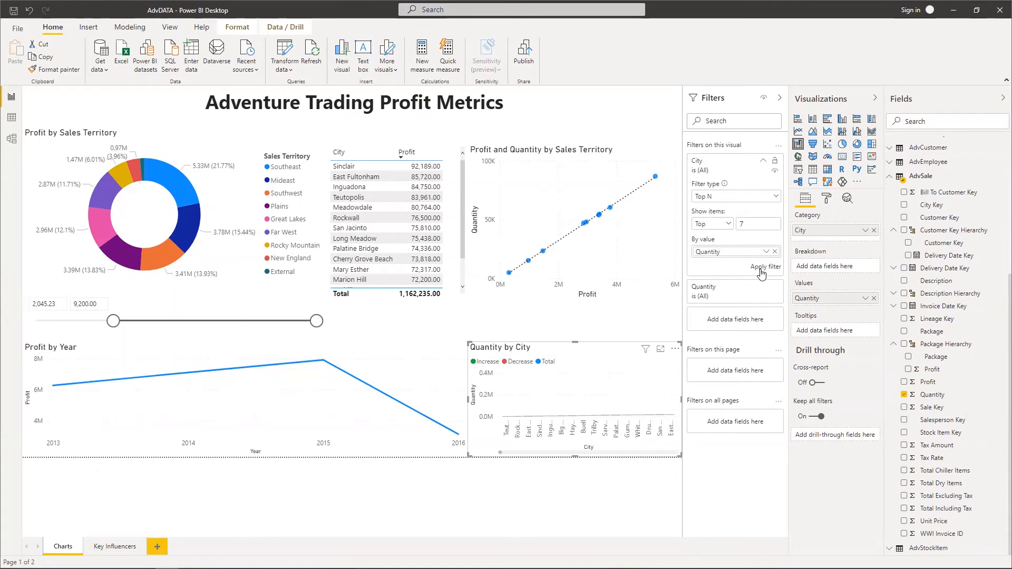
left_click(760, 269)
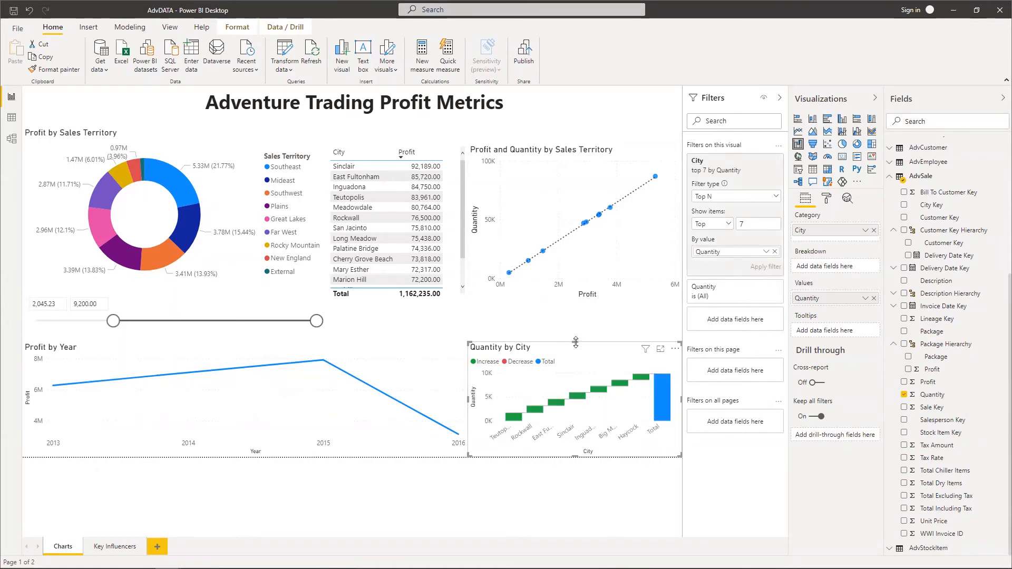
left_click_drag(575, 343, 578, 318)
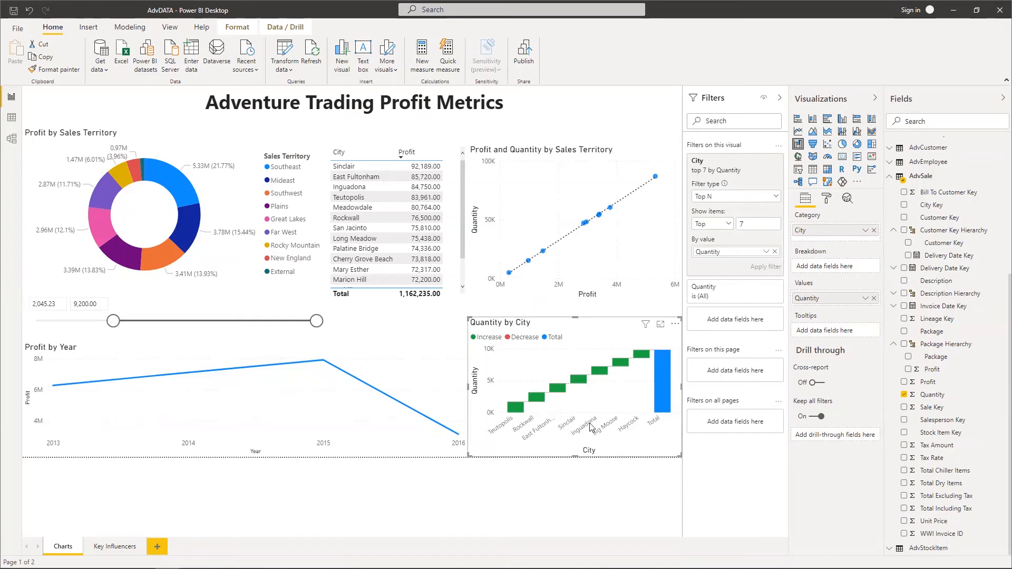
left_click(529, 504)
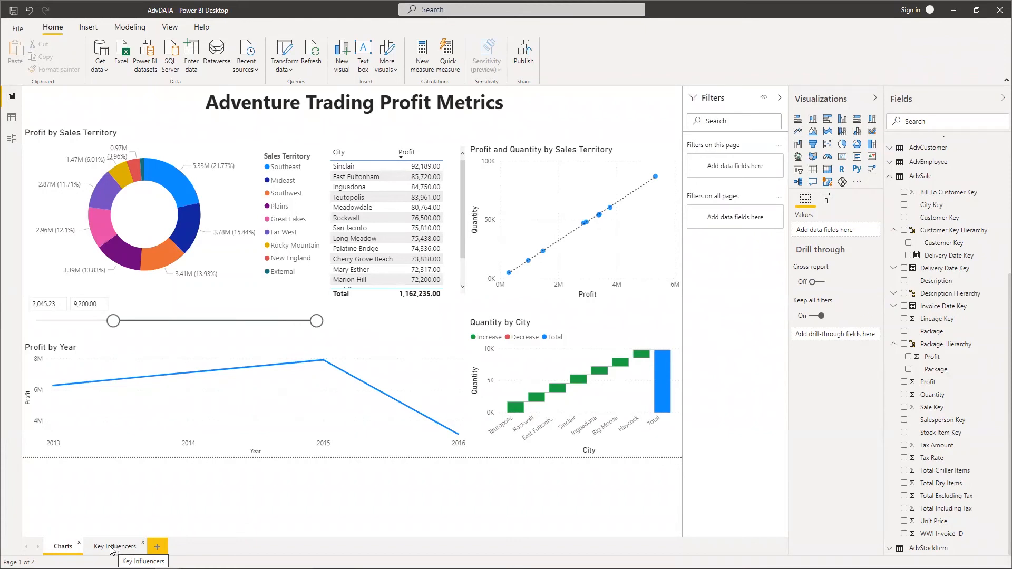
Step: On the Key Influencers page, create a key influencers visual analyzing Total Including Tax explained by Quantity, and enlarge it to fill the page
left_click(112, 548)
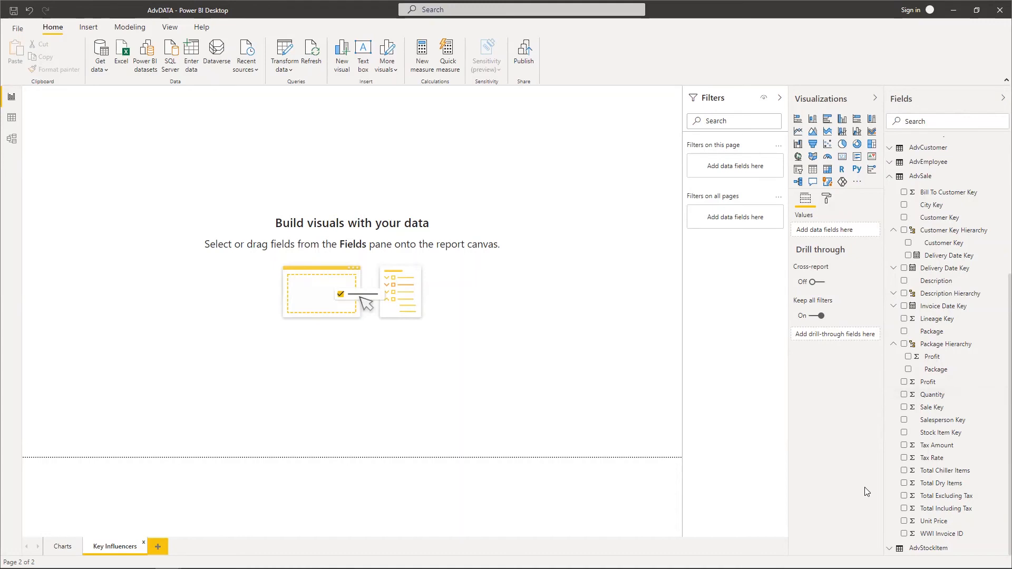
left_click(904, 509)
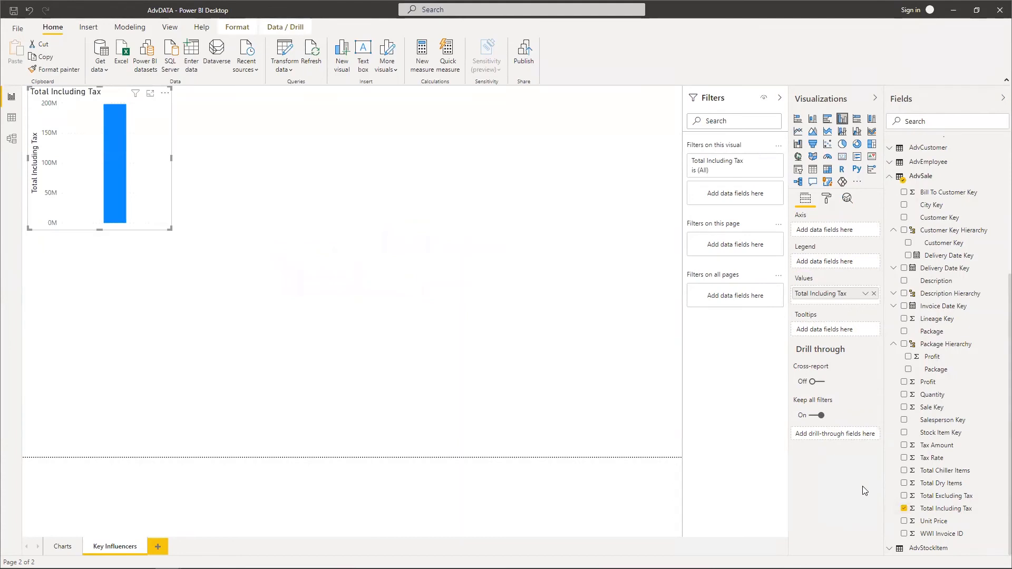
left_click(904, 396)
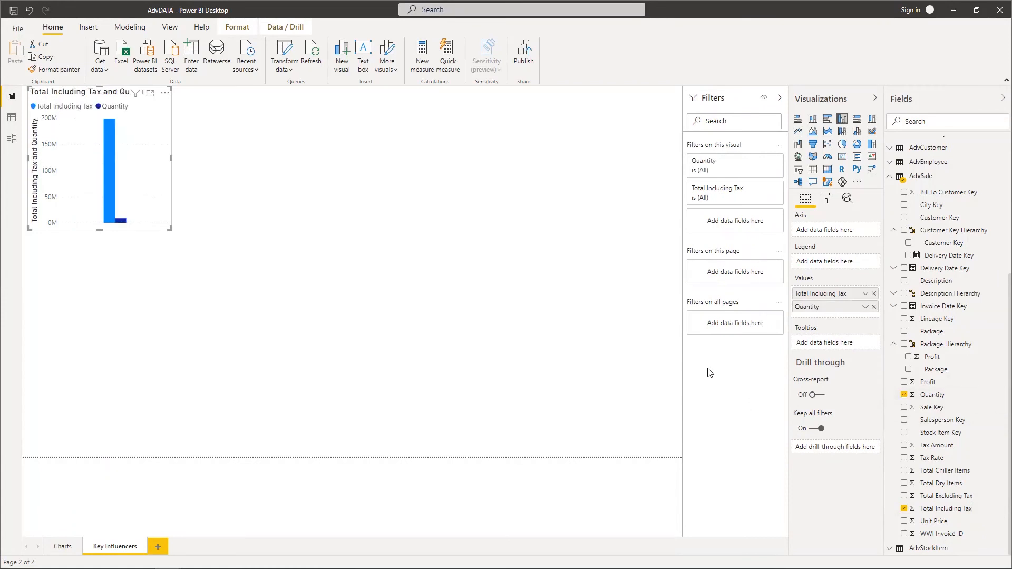
left_click(872, 169)
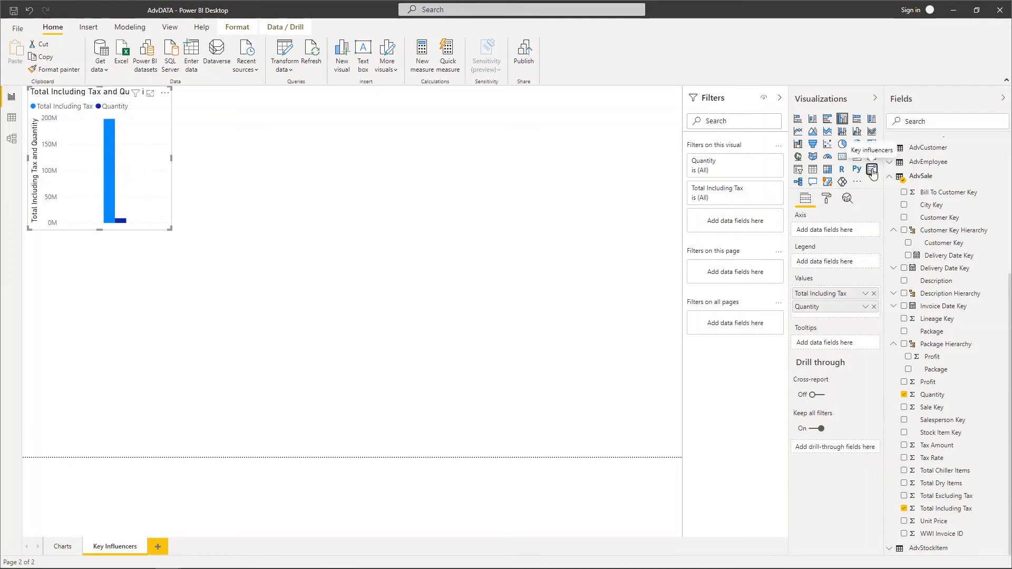
left_click_drag(171, 227, 456, 374)
left_click_drag(590, 466, 681, 459)
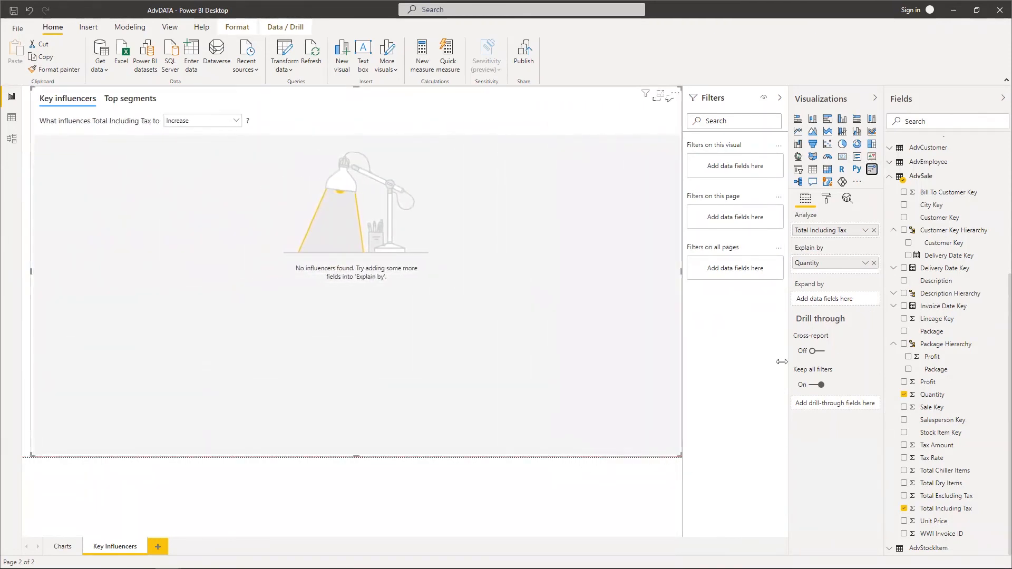
Step: Set the analyzed Total Including Tax field to Don't summarize
left_click(865, 231)
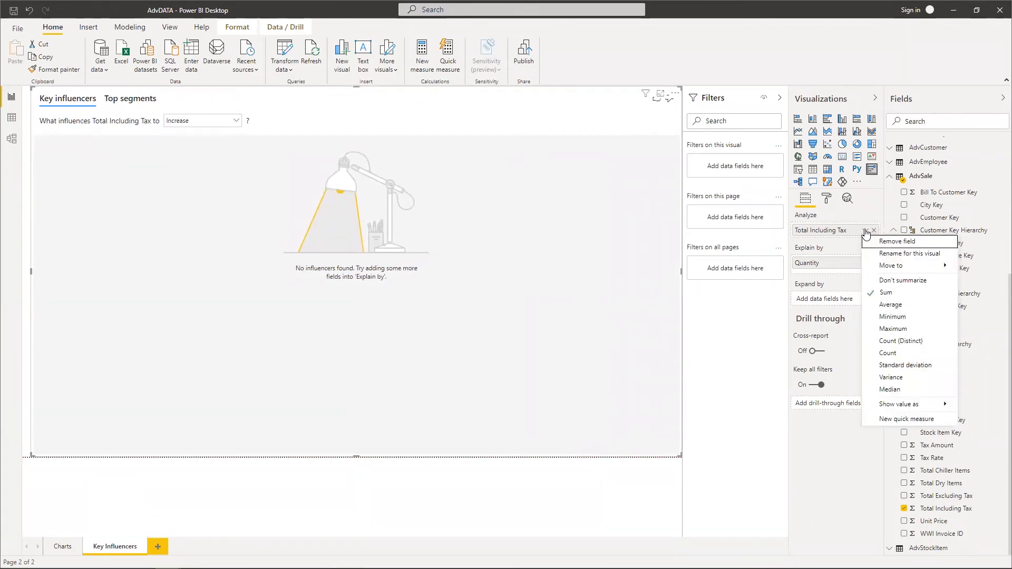
mouse_move(888, 266)
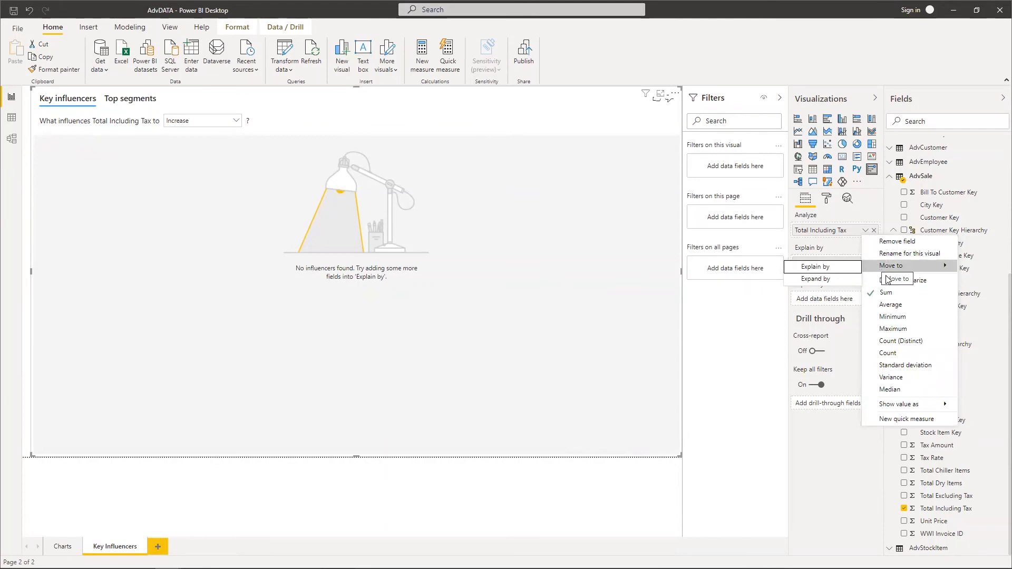
left_click(891, 282)
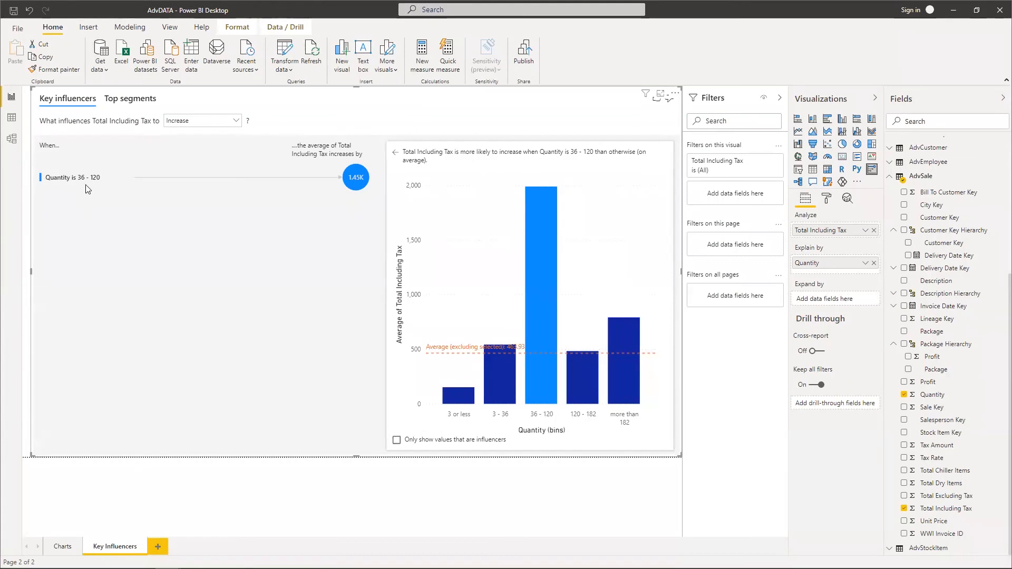
Step: Switch the key influencers analysis to Decrease and show only values that are influencers
left_click(236, 121)
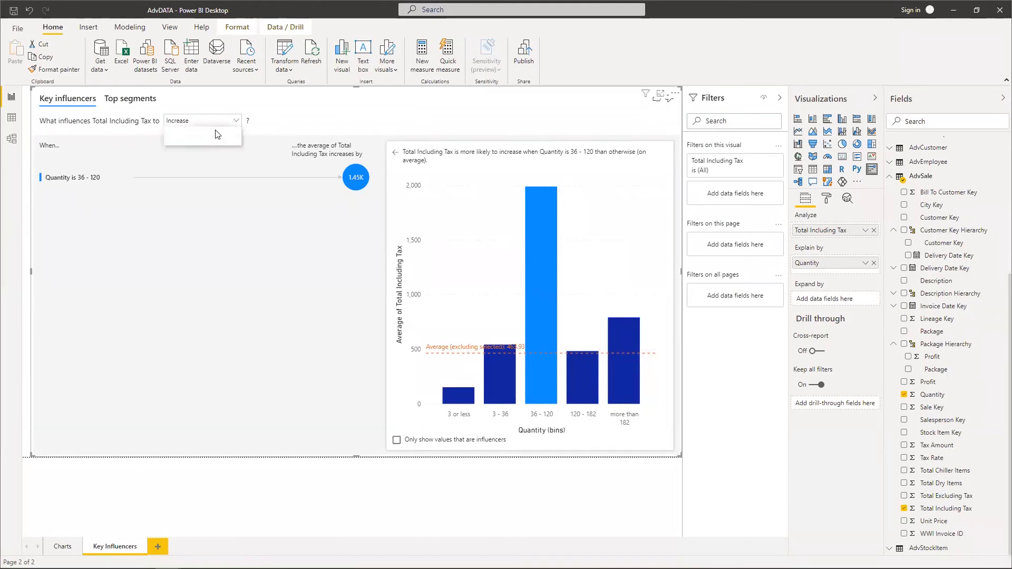
left_click(206, 140)
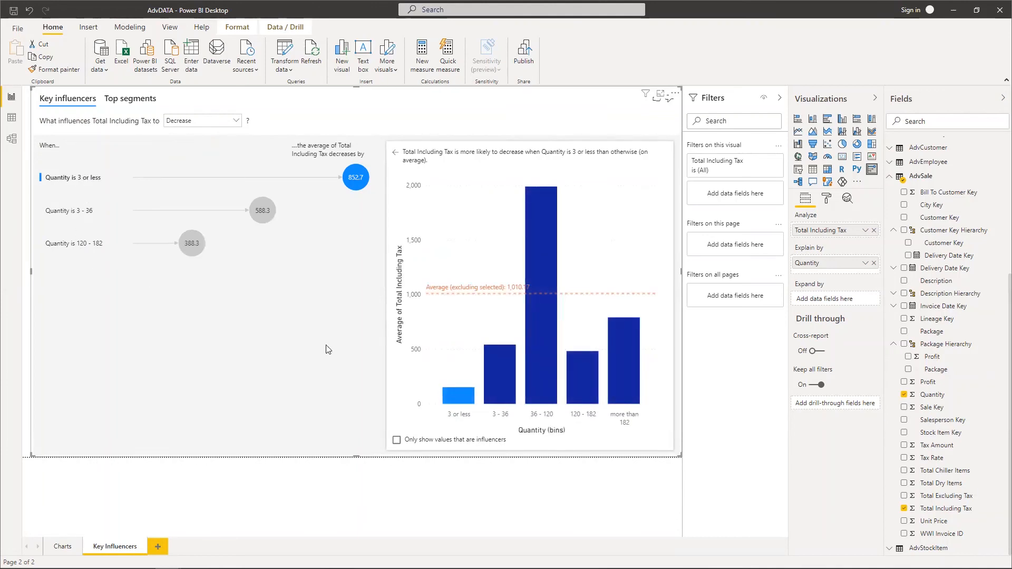
left_click(397, 441)
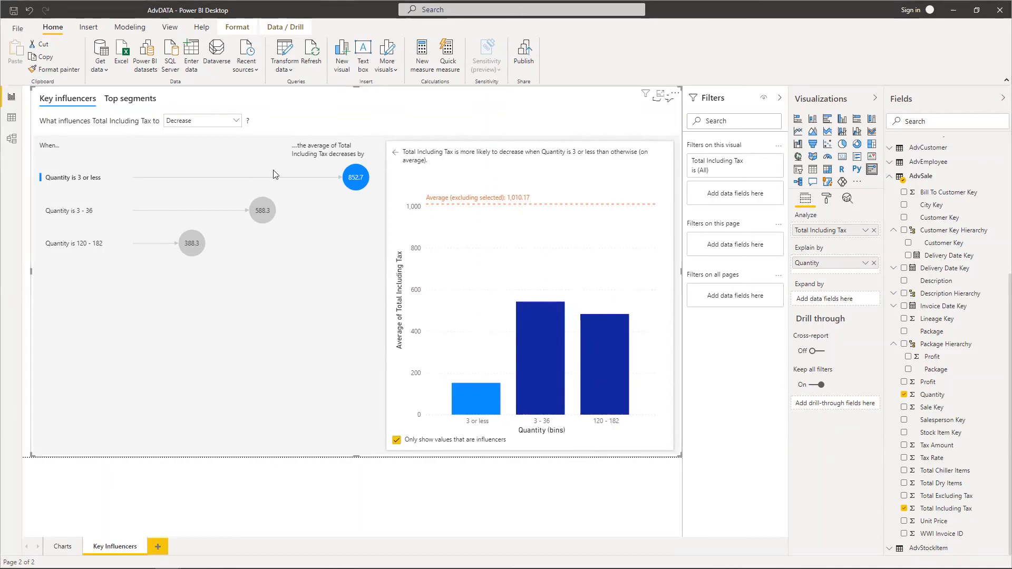
Step: Examine Segment 2 of the Low top segments and Segment 1 of the High ones, and return to the key influencers view
left_click(129, 100)
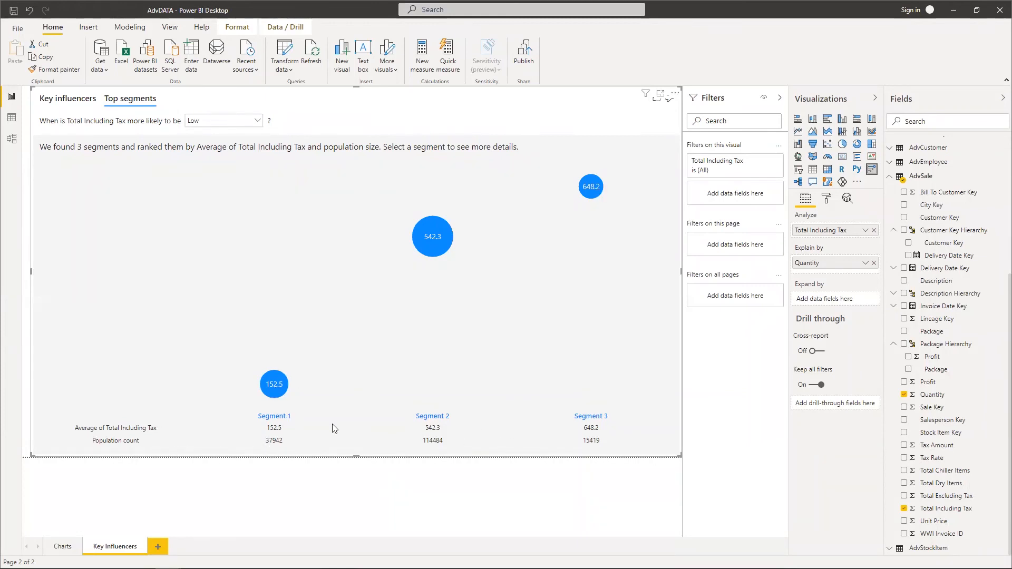
left_click(432, 237)
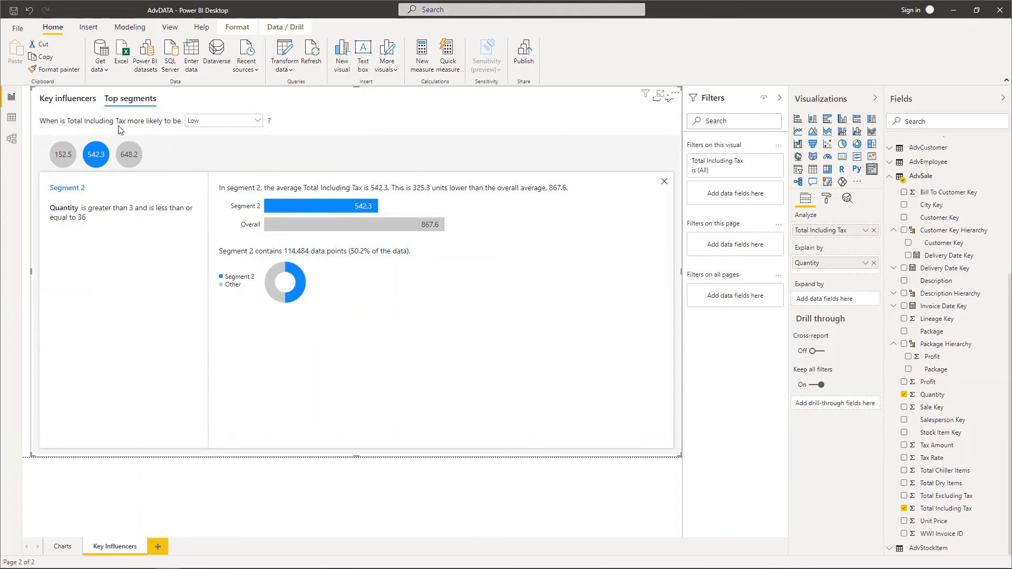
left_click(247, 124)
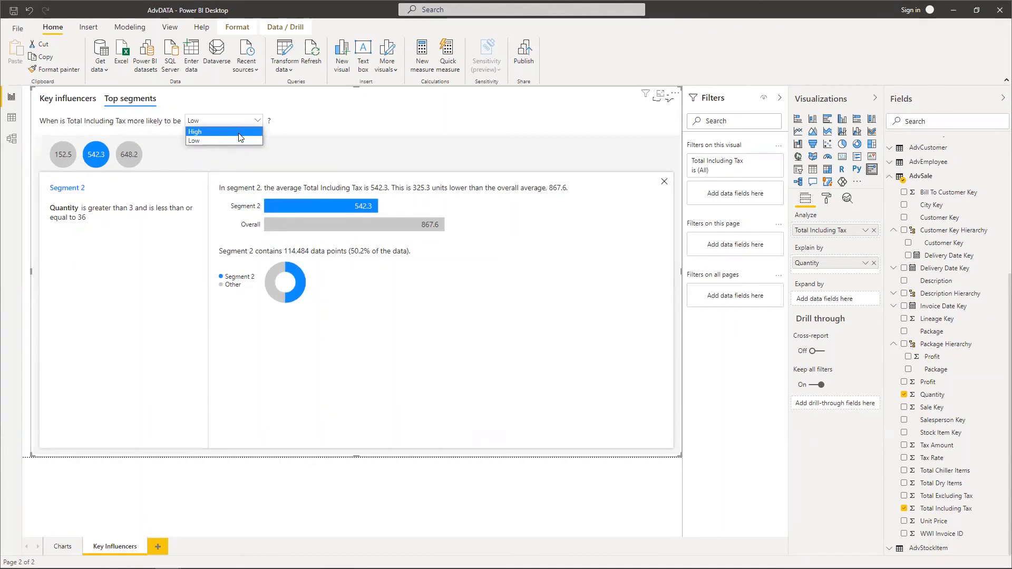
left_click(241, 132)
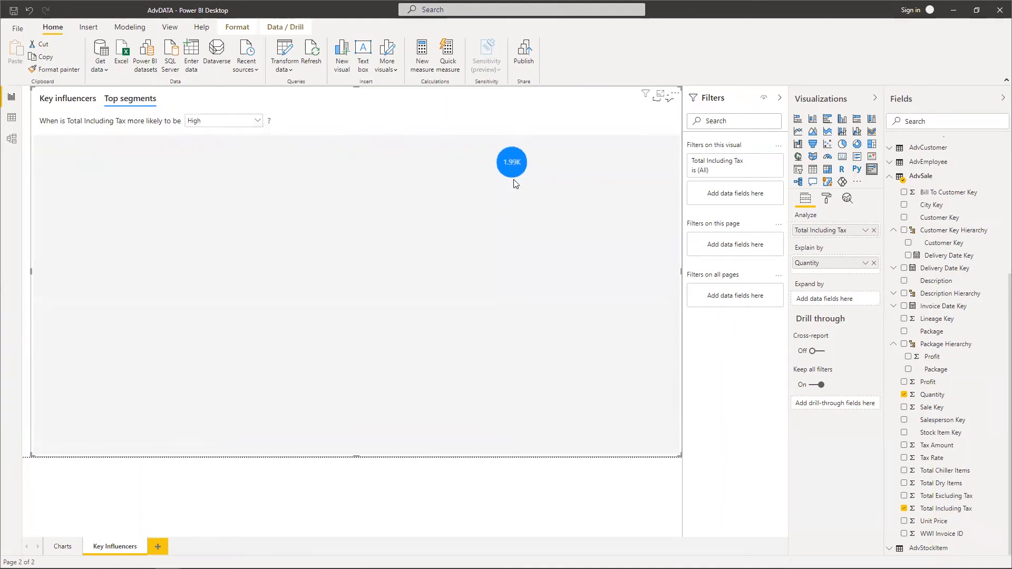
left_click(512, 172)
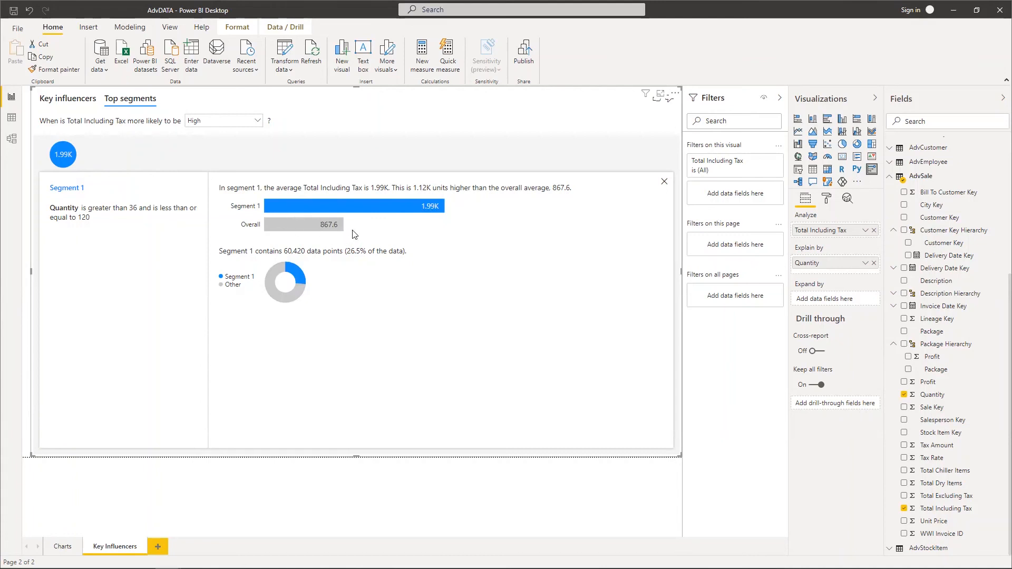
left_click(83, 104)
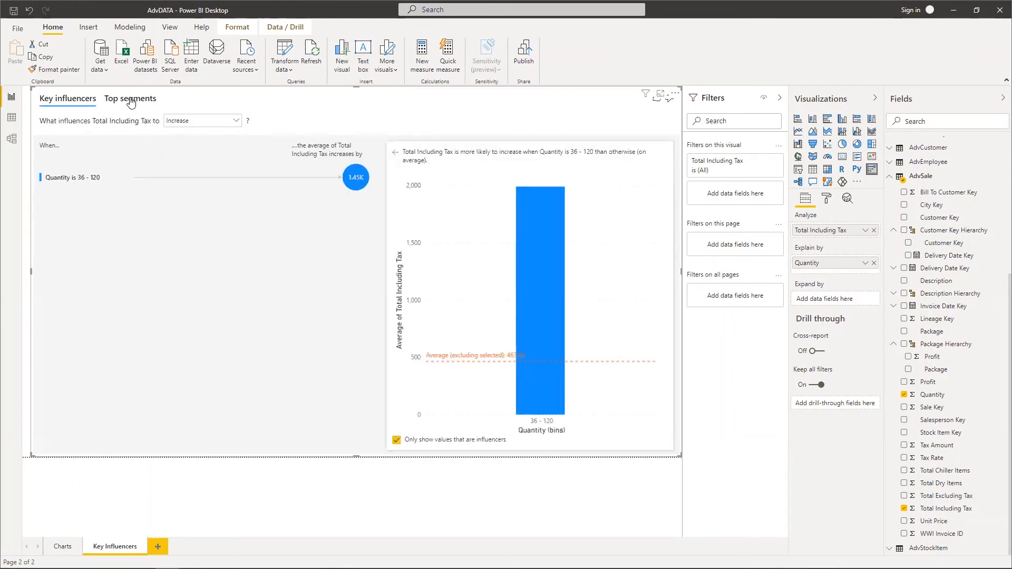
Step: On the Charts page, give the Profit by Sales Territory donut chart's title a white font and a black background
left_click(63, 546)
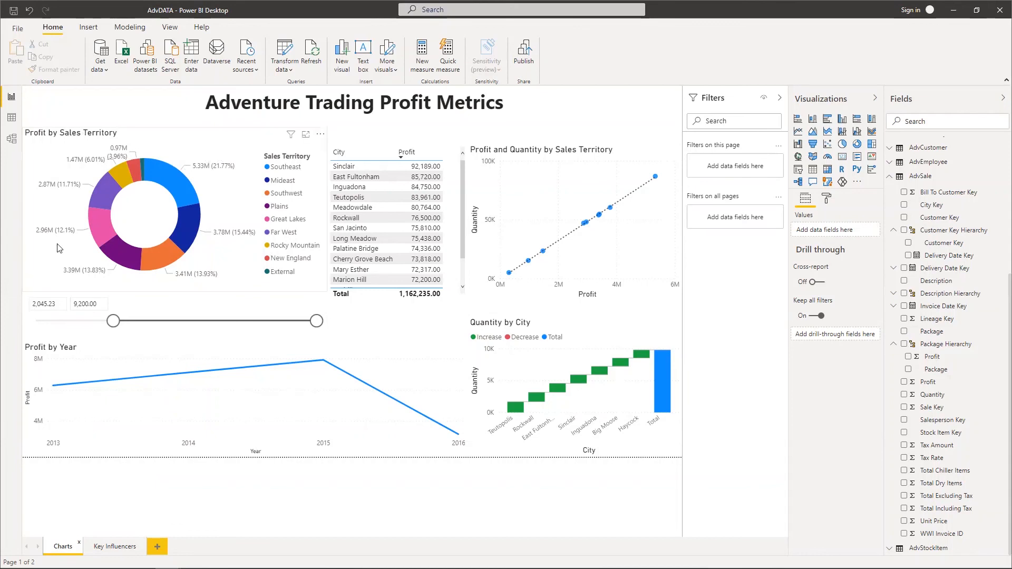
left_click(235, 141)
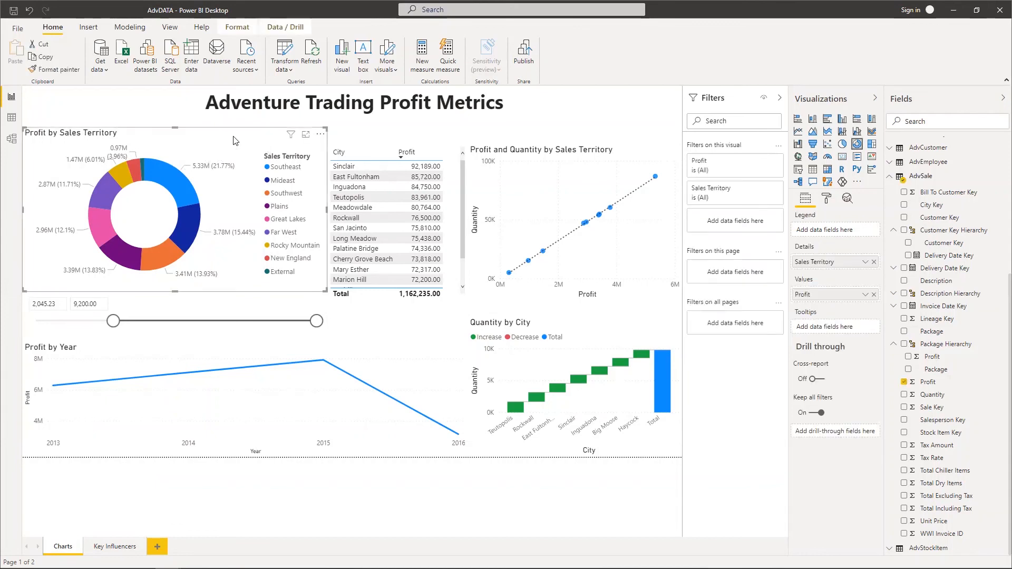
left_click(826, 200)
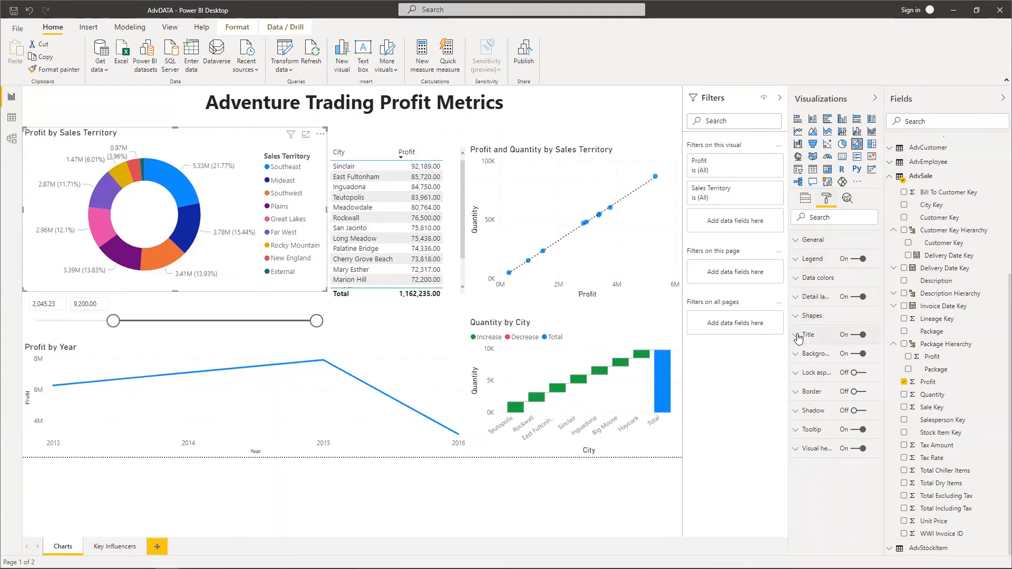
left_click(798, 339)
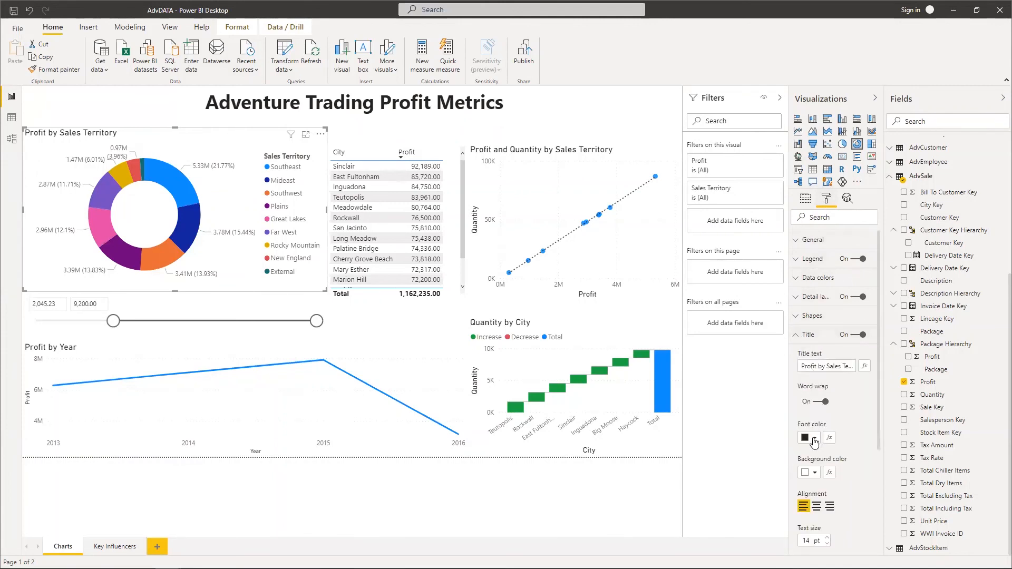
left_click(814, 438)
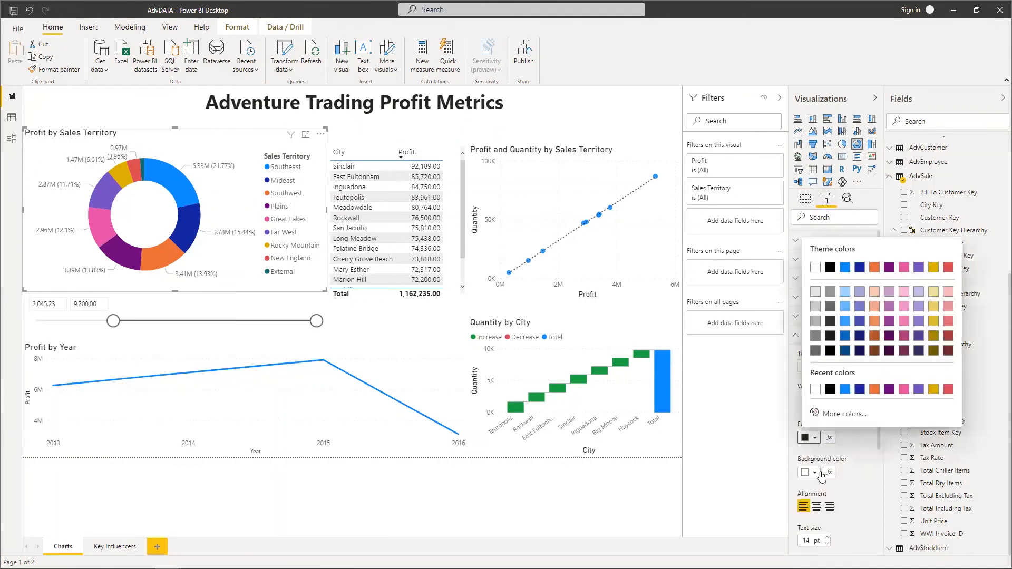
left_click(819, 473)
left_click(815, 473)
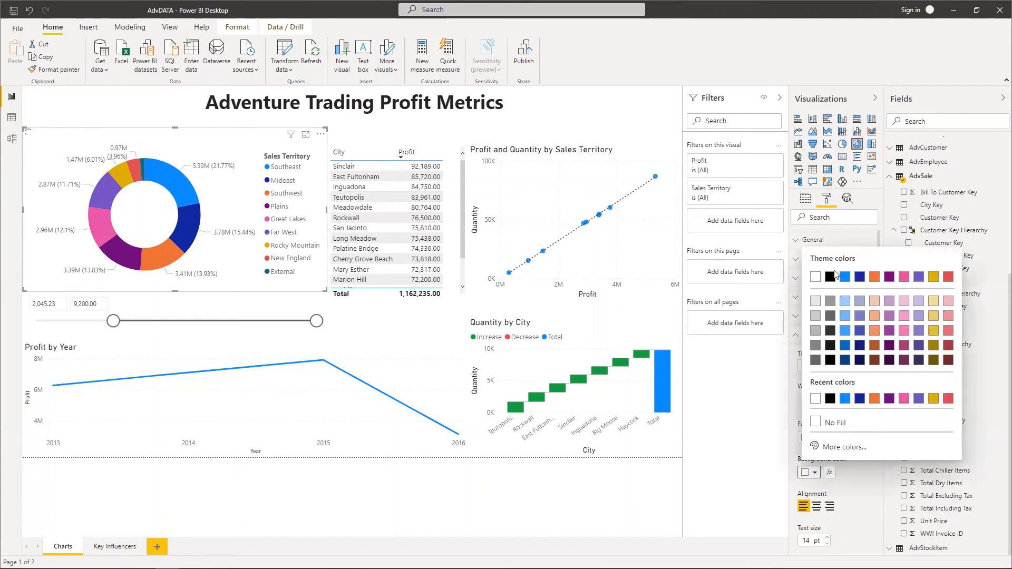
left_click(830, 278)
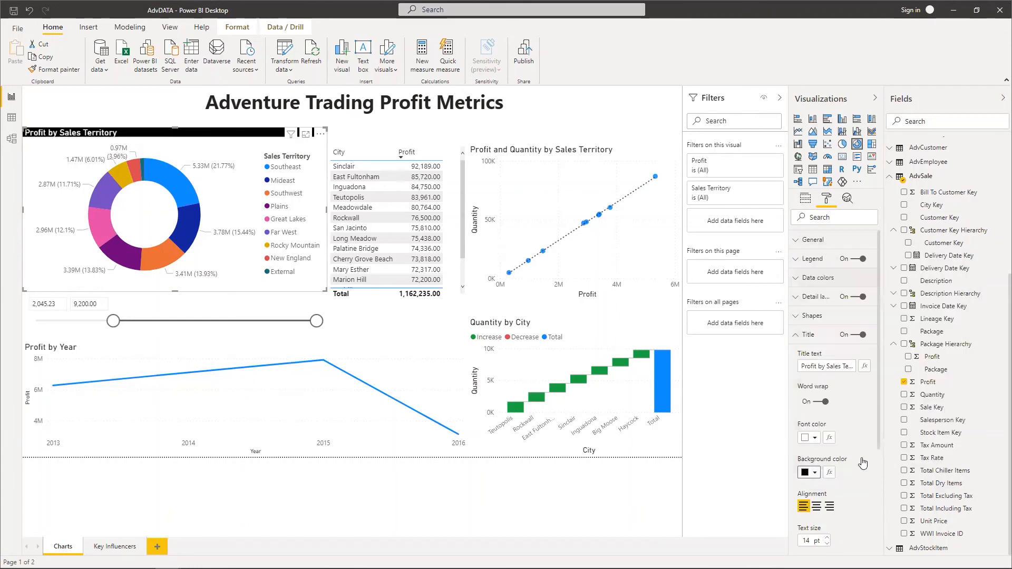
left_click(799, 338)
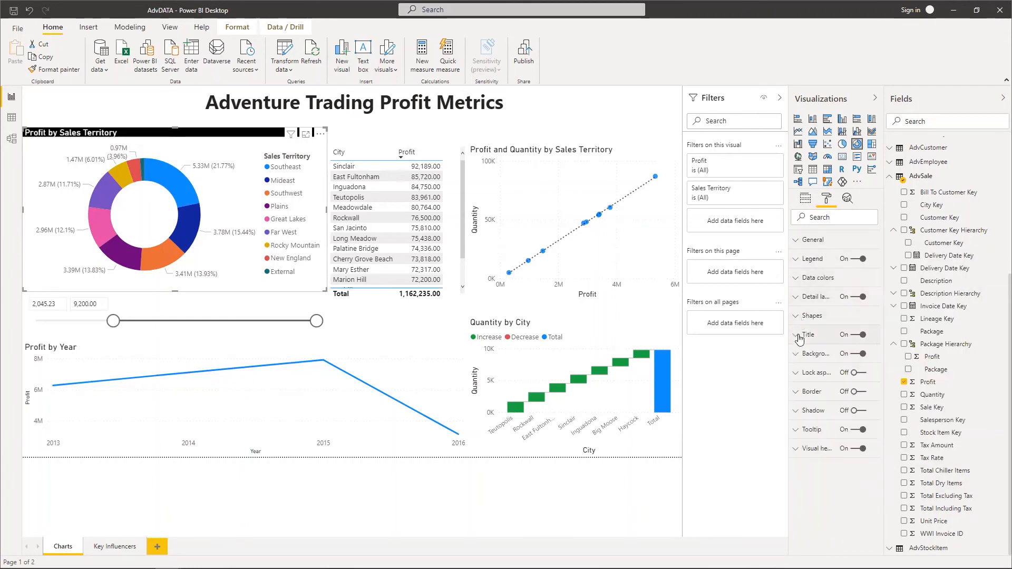
Step: Fill the Profit by Sales Territory donut chart's background with black
left_click(803, 356)
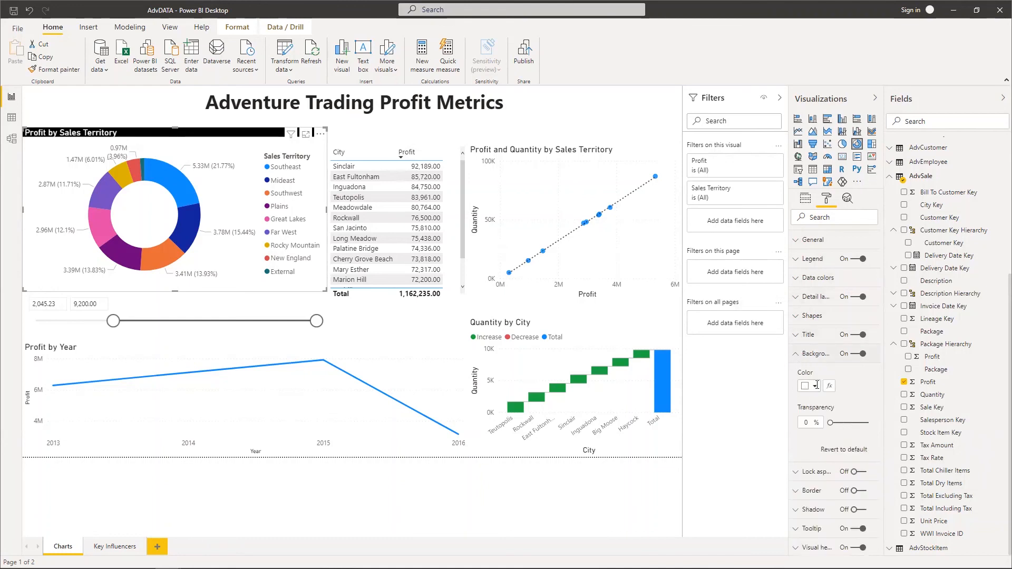
left_click(816, 389)
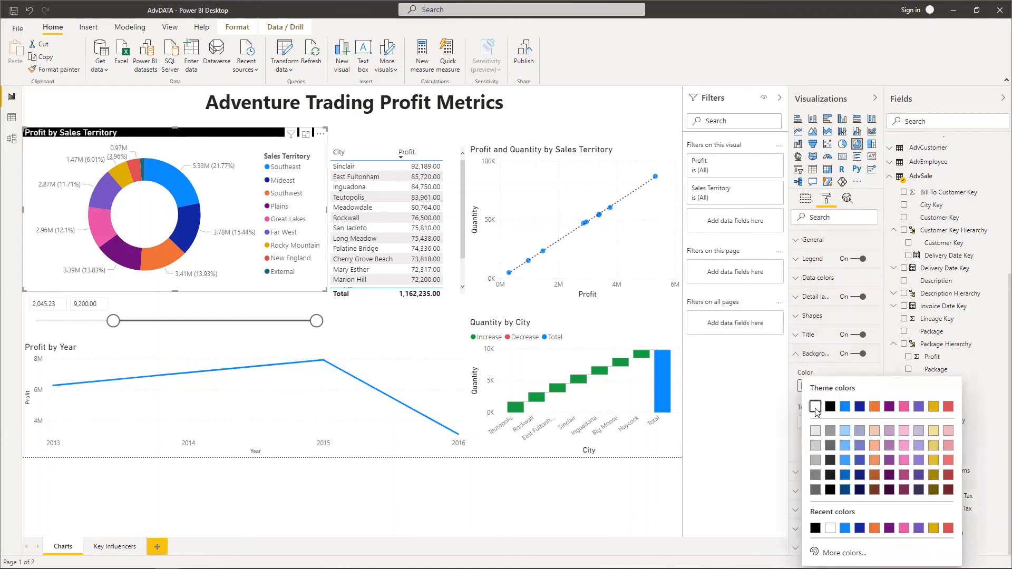
left_click(816, 407)
left_click(814, 386)
left_click(829, 407)
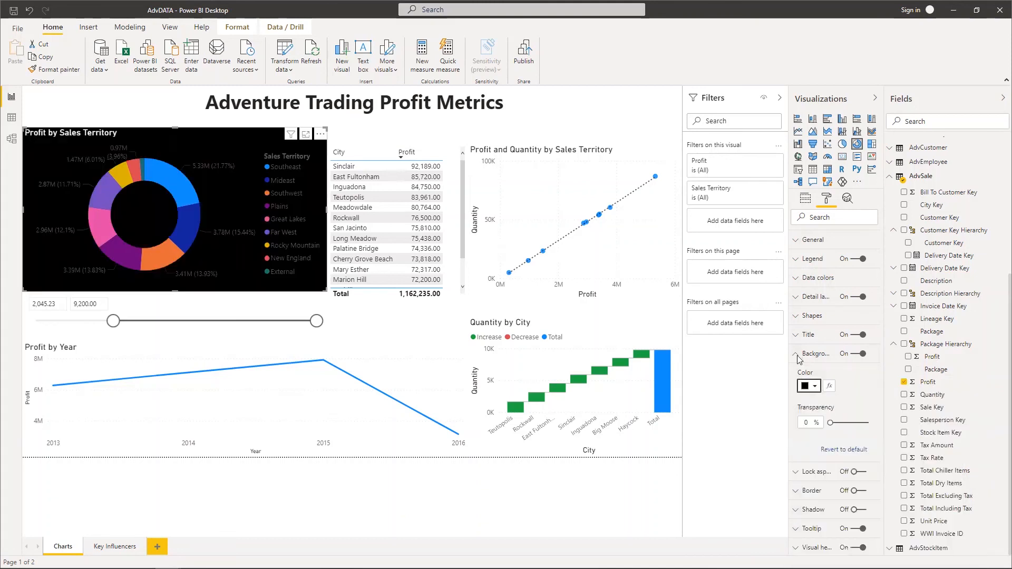
left_click(796, 354)
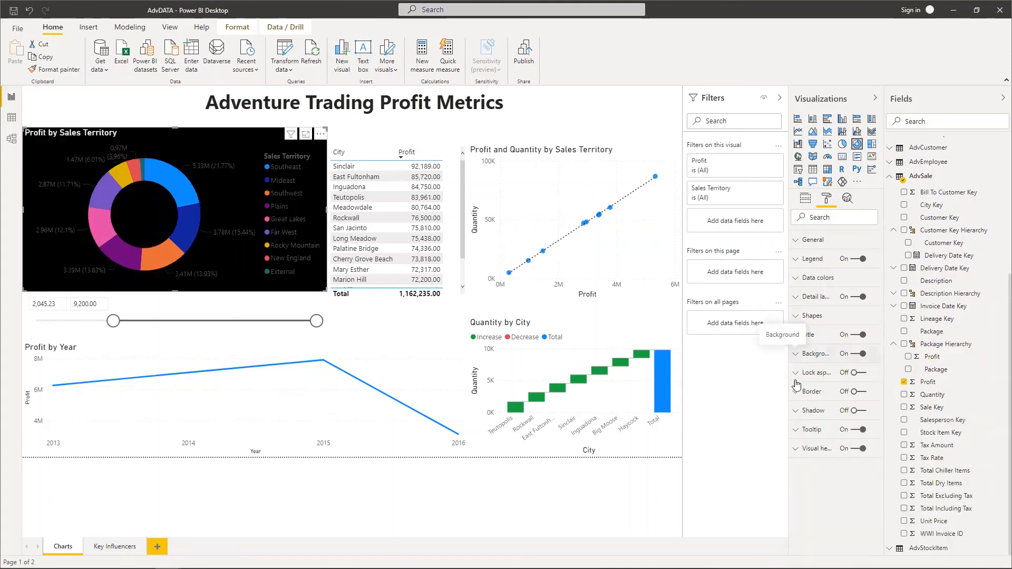
Step: Set the donut chart's detail labels to white
left_click(796, 297)
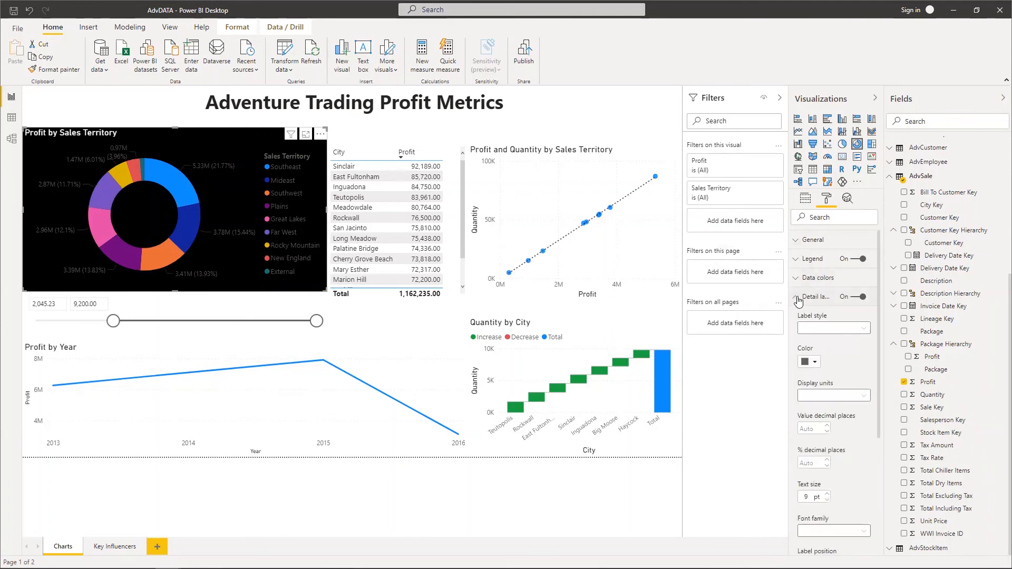
scroll(831, 366, "down", 3)
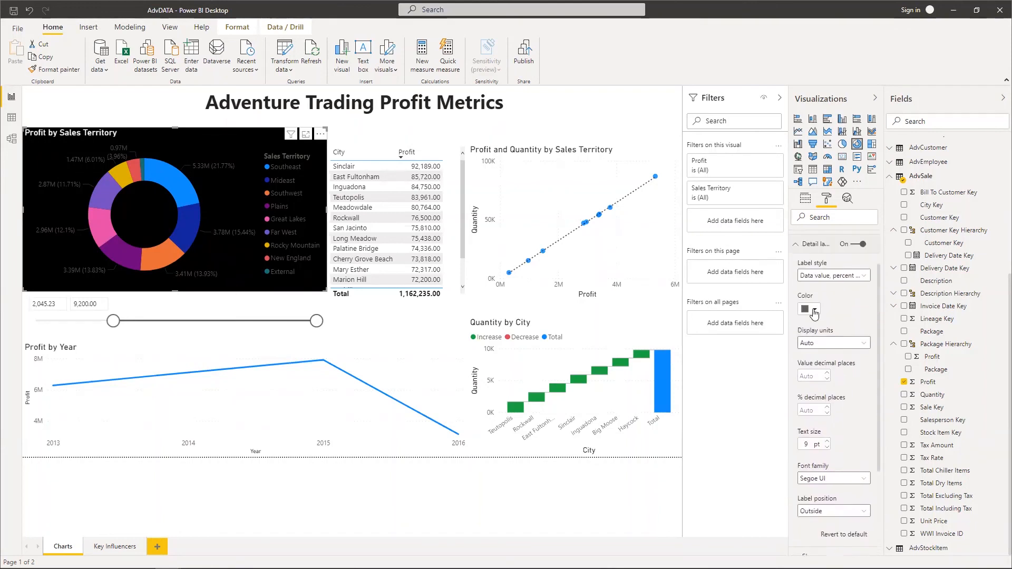
left_click(815, 309)
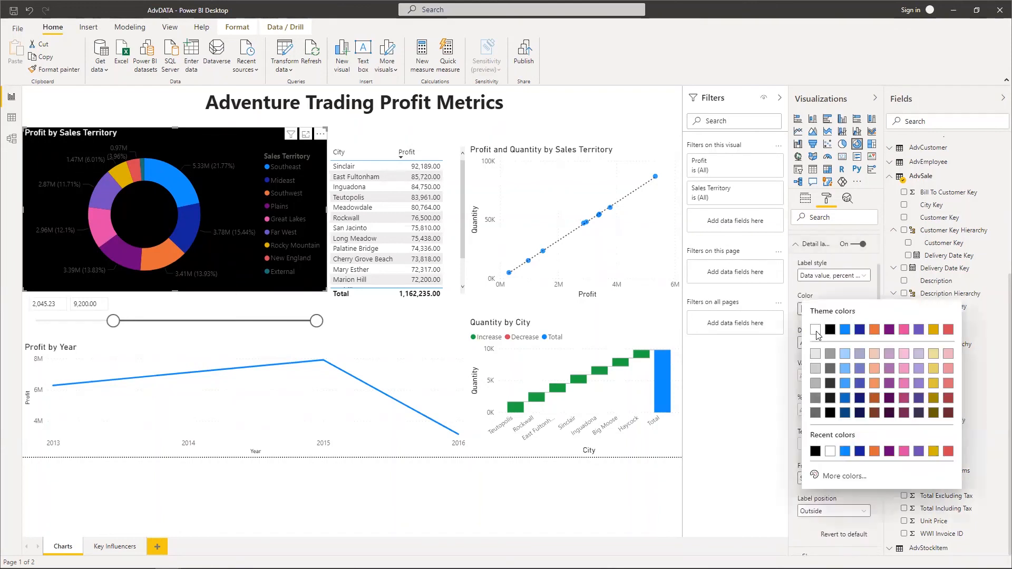
left_click(817, 335)
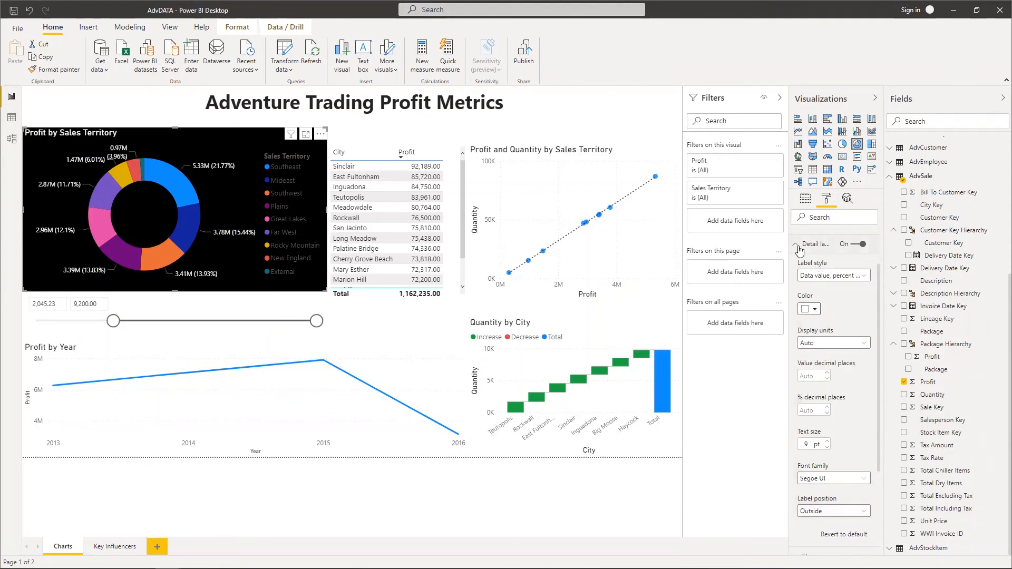
left_click(800, 247)
left_click(799, 247)
left_click(800, 246)
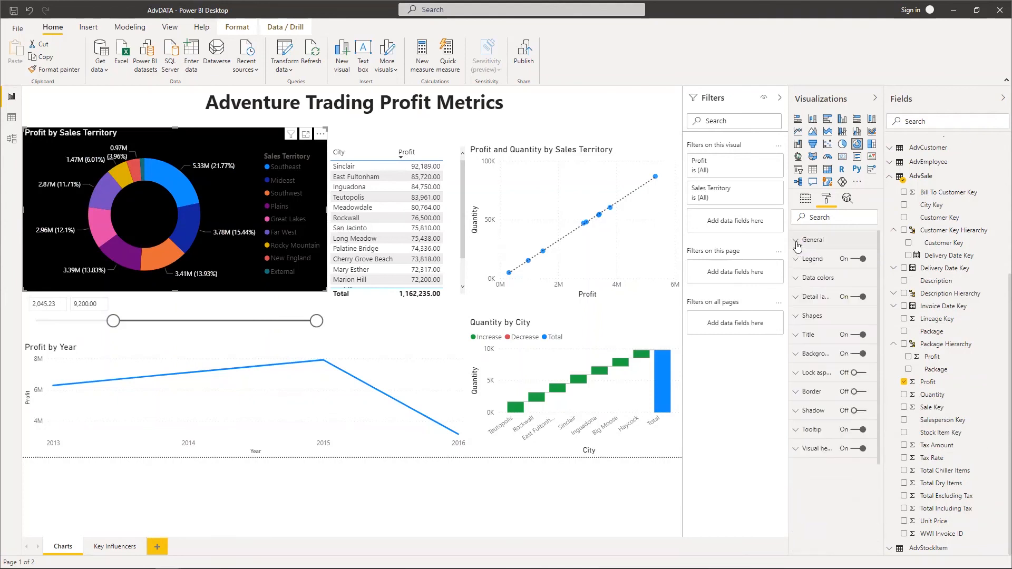
Step: Set the color of the donut chart's Sales Territory legend to white
left_click(801, 259)
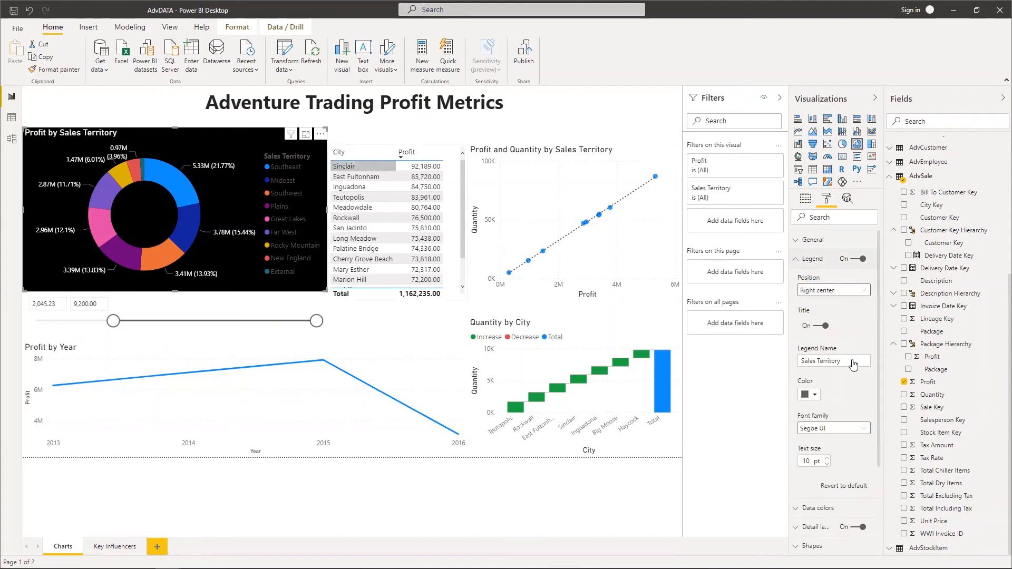
scroll(843, 325, "down", 1)
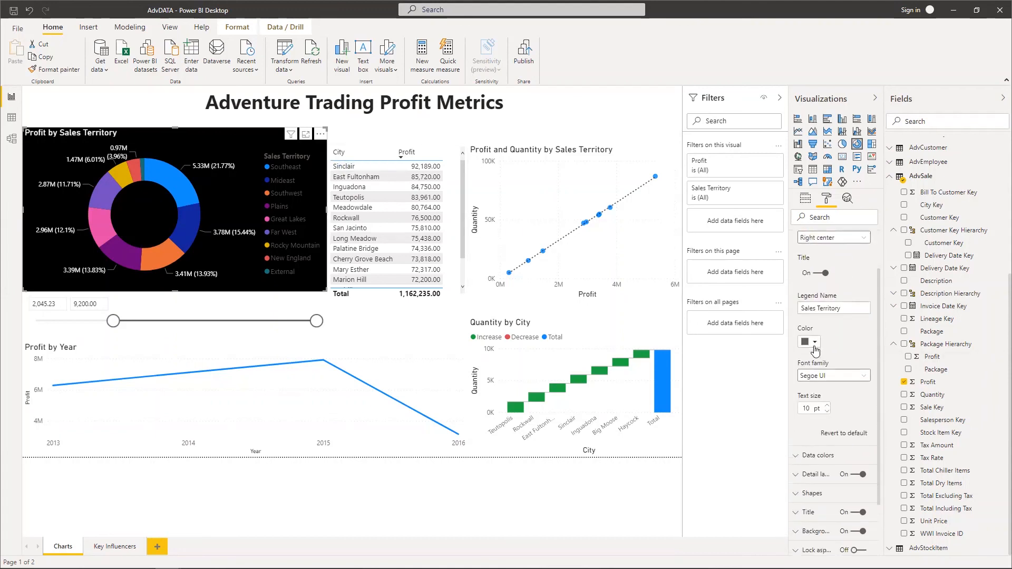
left_click(814, 344)
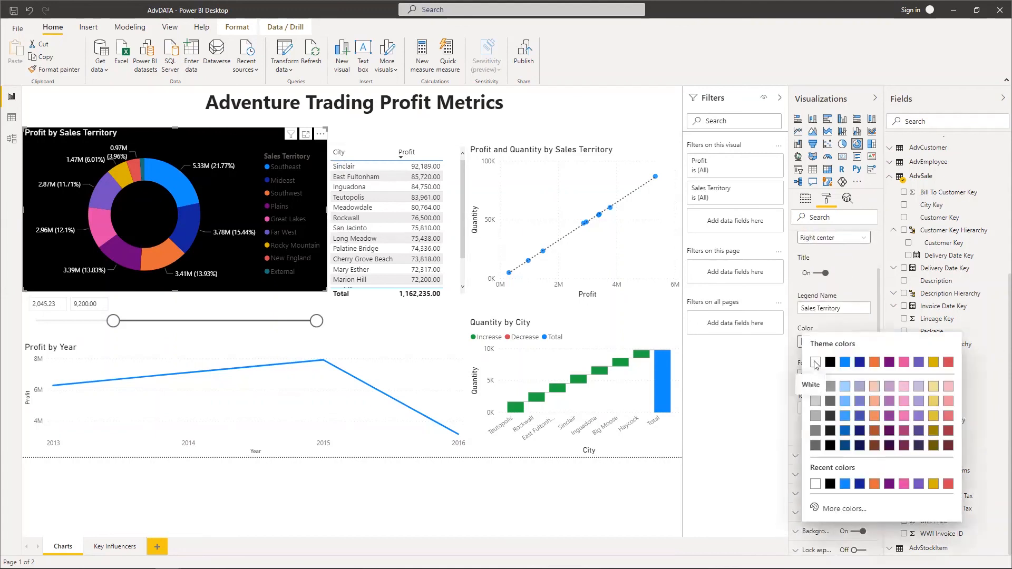
left_click(815, 363)
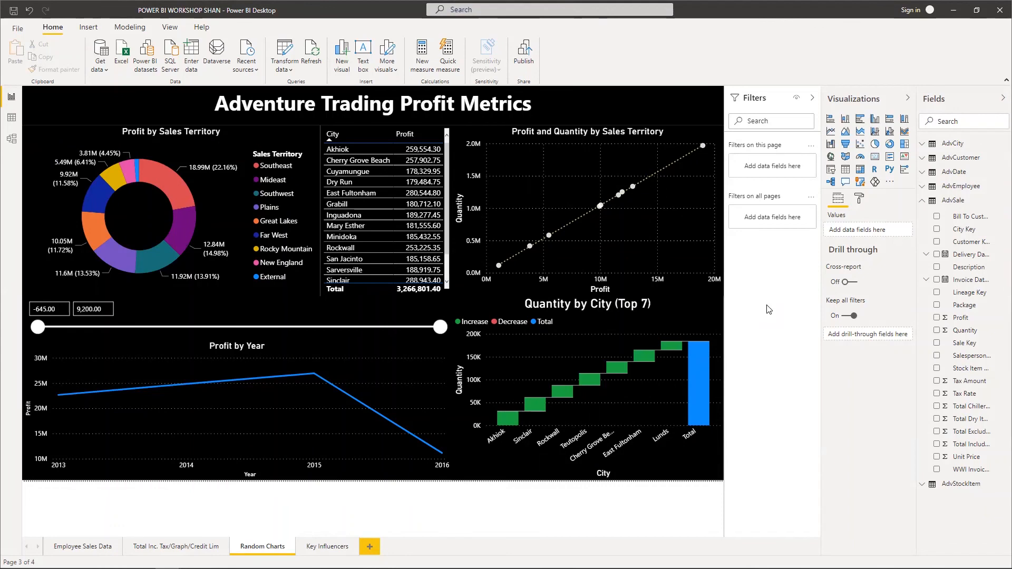
Step: Open the page formatting options for the Random Charts page of the workshop report
left_click(861, 199)
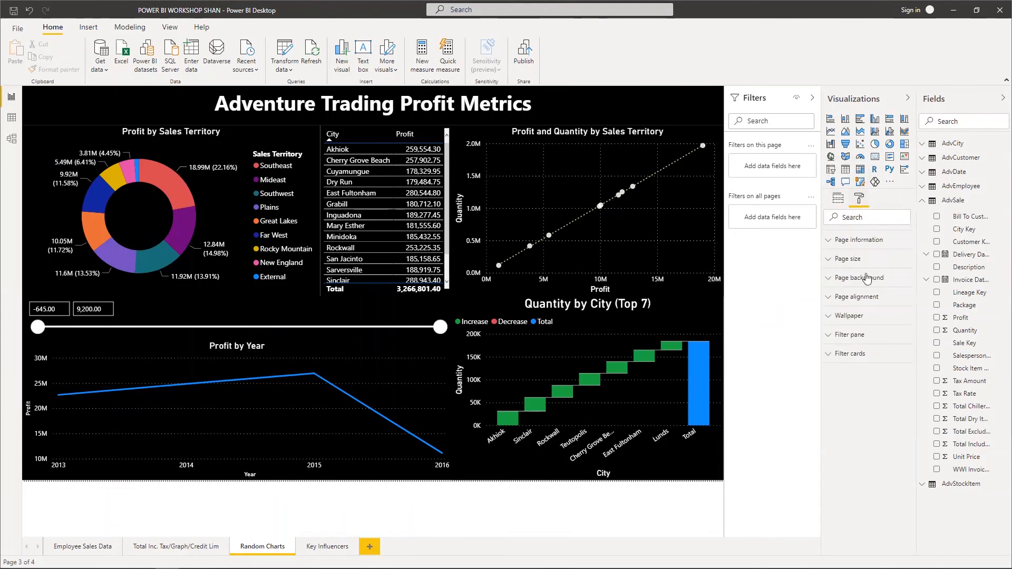